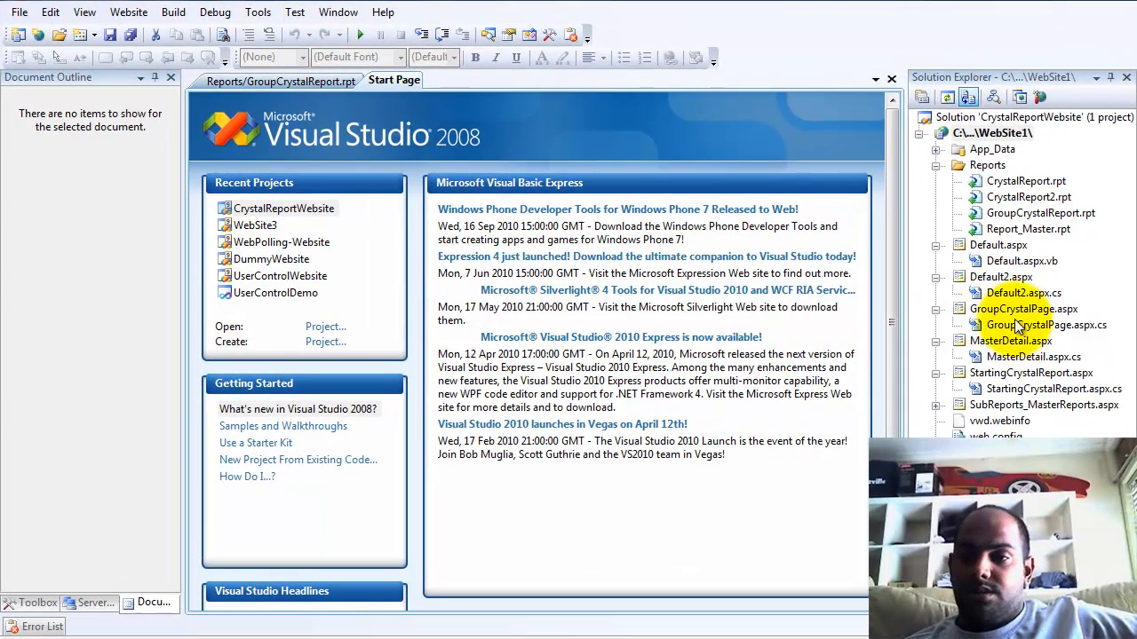
Open GroupCrystalPage.aspx in the designer, and view the page in the browser.
double_click(1021, 310)
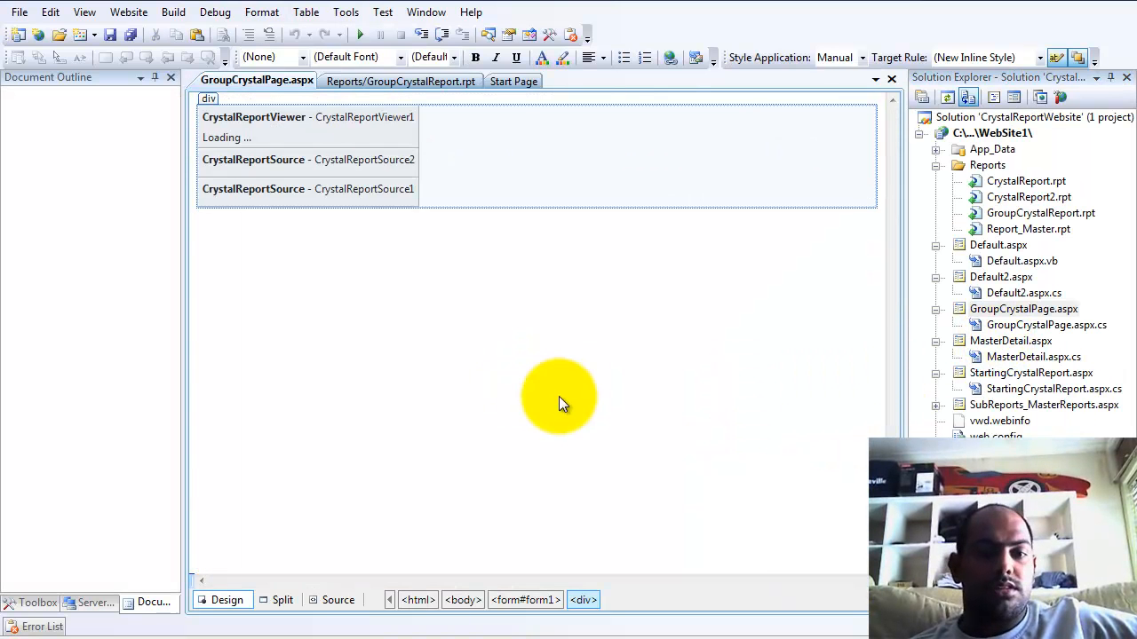
right_click(979, 307)
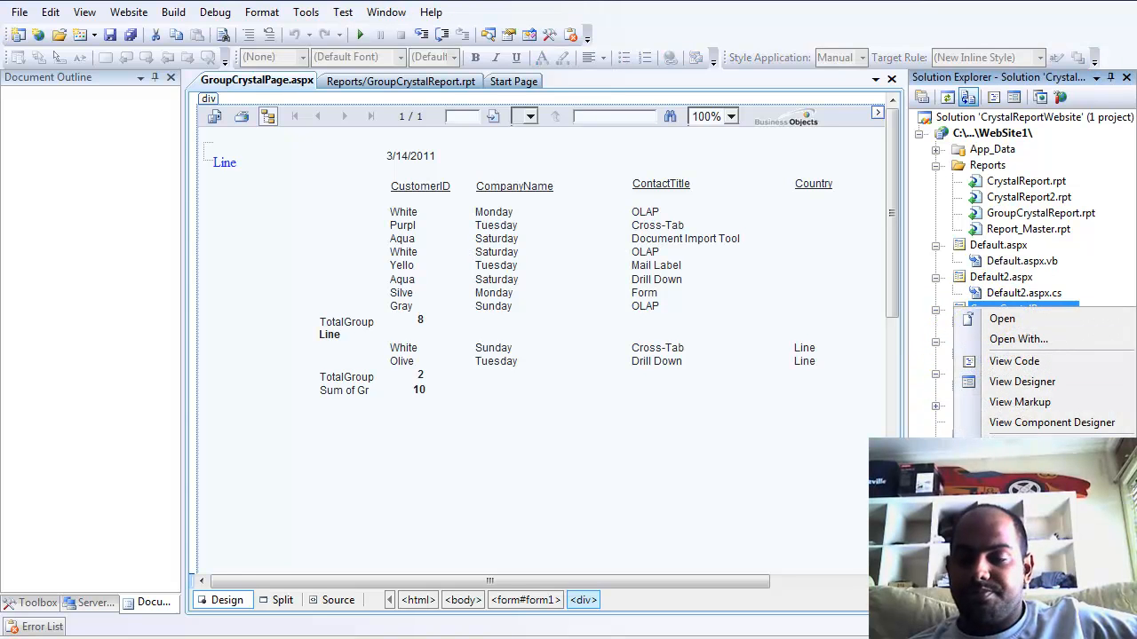
key("Escape")
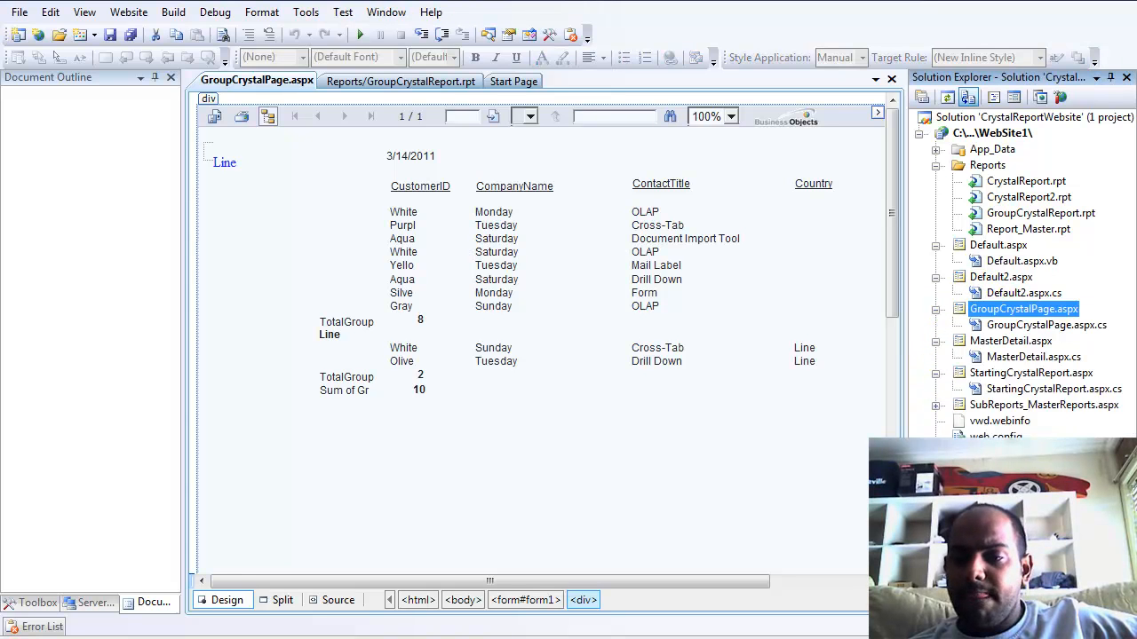
right_click(987, 309)
left_click(995, 318)
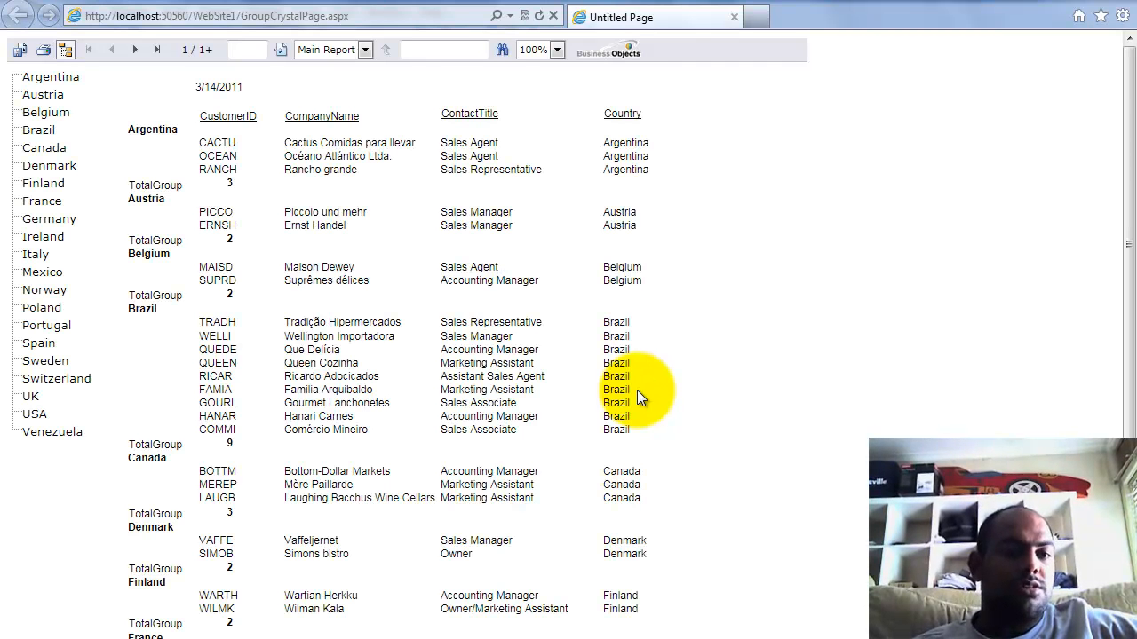
Examine the report's country groups and group totals, check the grand total on its last page, and close the browser.
left_click_drag(122, 127, 181, 130)
left_click(181, 130)
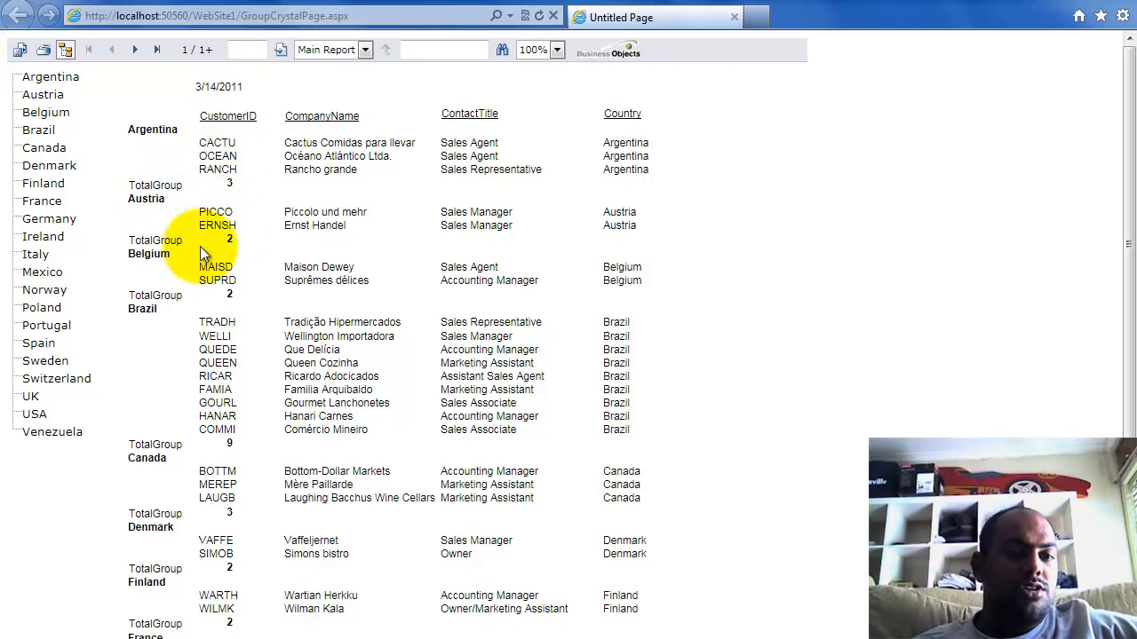
left_click(157, 50)
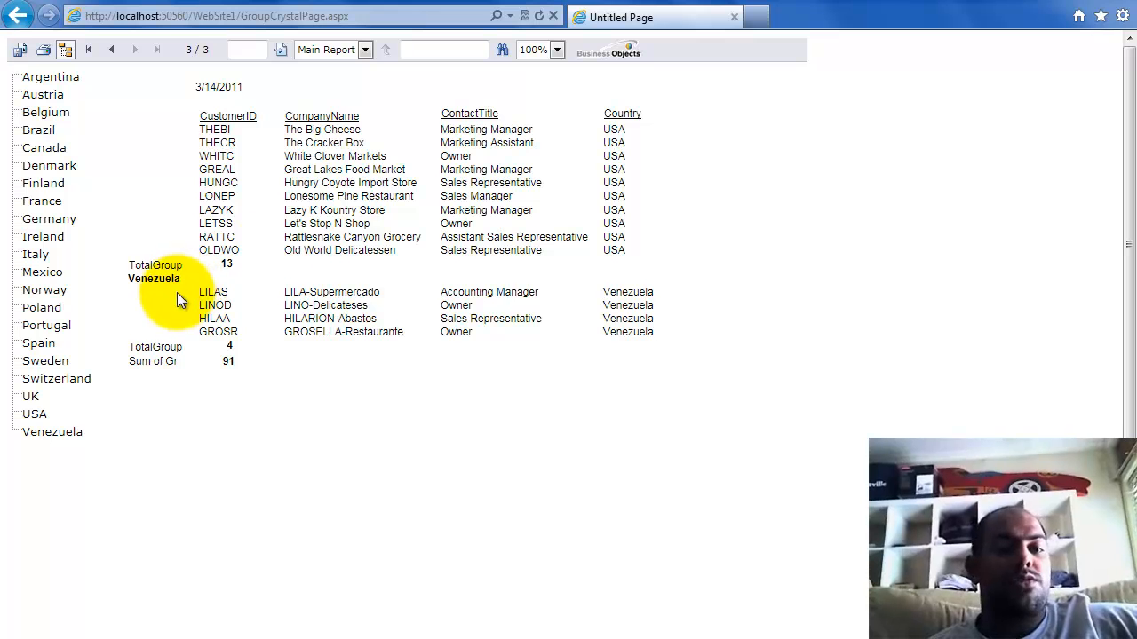
left_click(1123, 2)
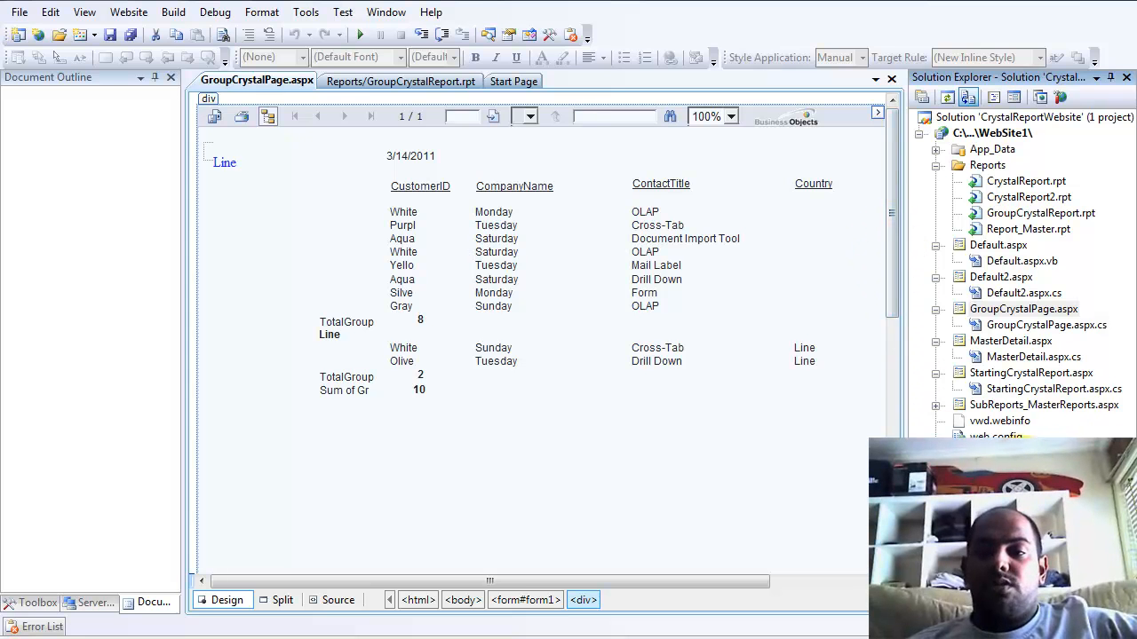
Return to the Start Page and open the recent project WebSite3.
left_click_drag(893, 304, 899, 230)
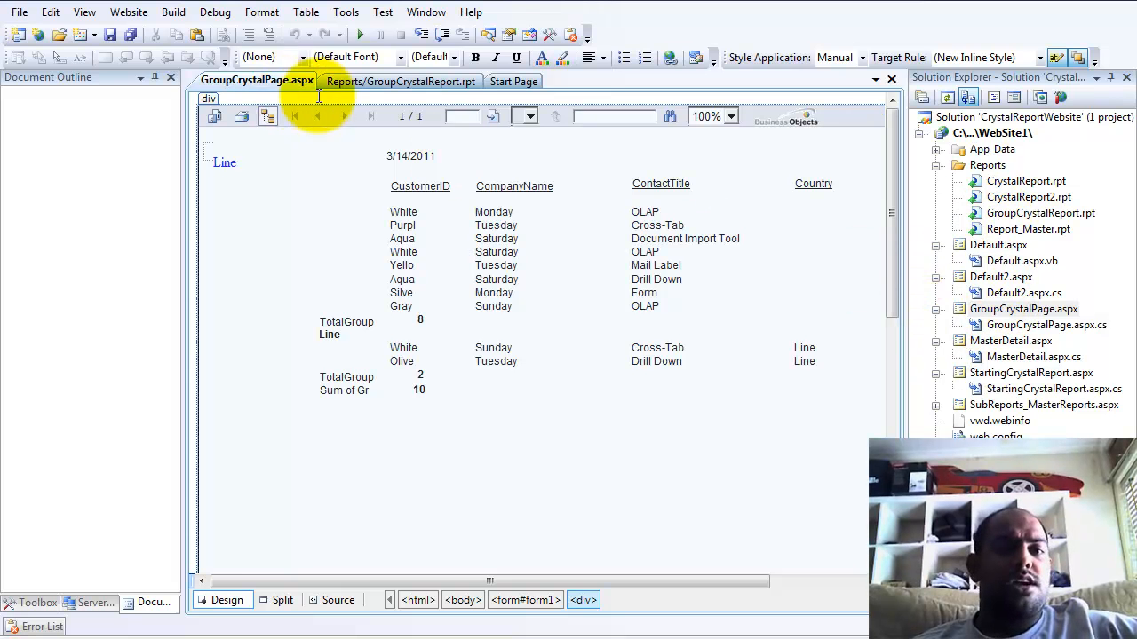
left_click(369, 81)
left_click(511, 81)
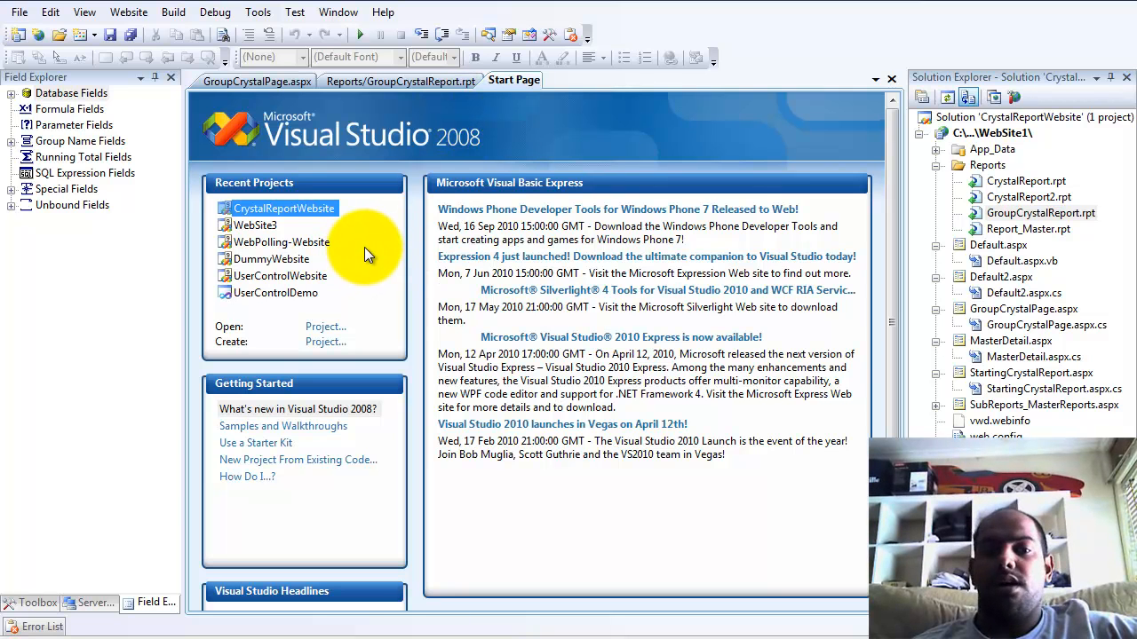
left_click(249, 226)
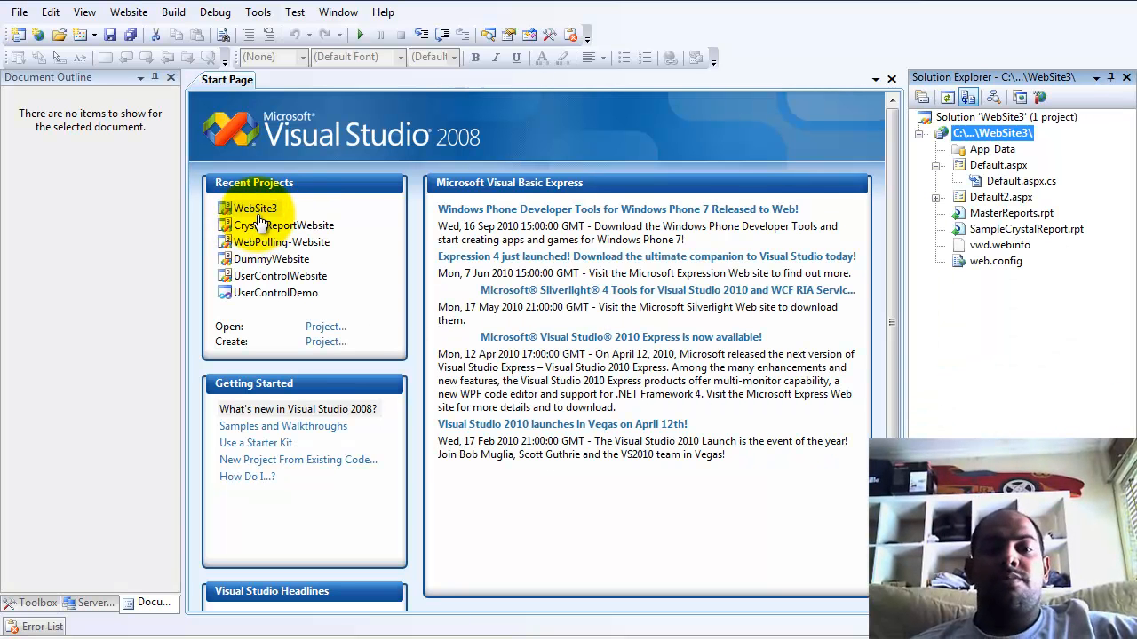
Add a new Crystal Report item named GroupCrystalReport.rpt to the WebSite3 site.
right_click(981, 133)
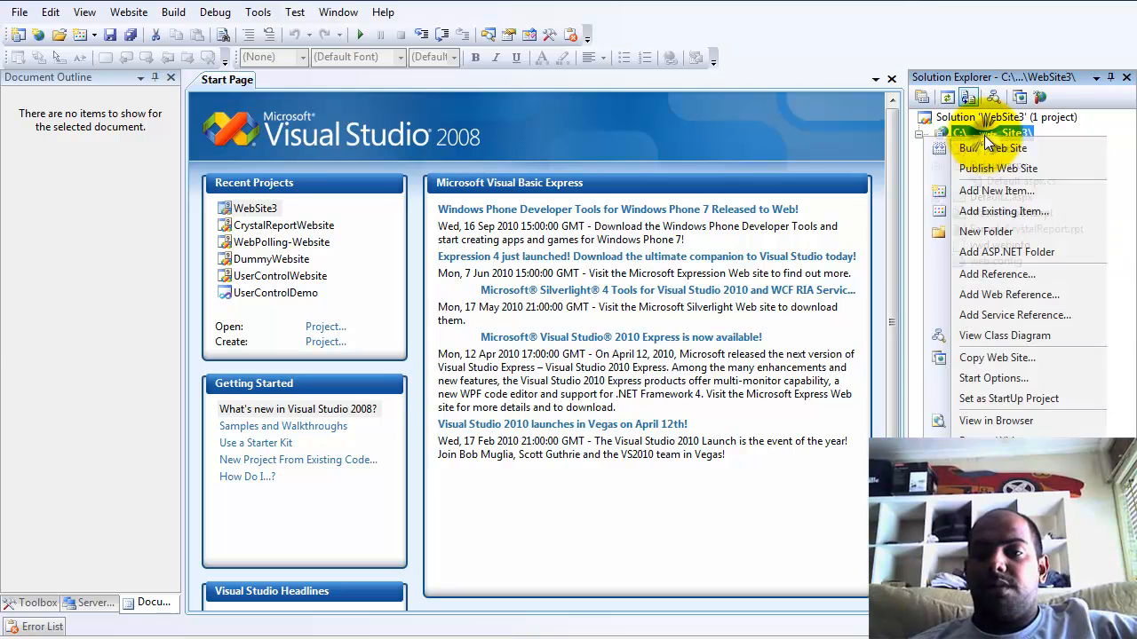
left_click(995, 190)
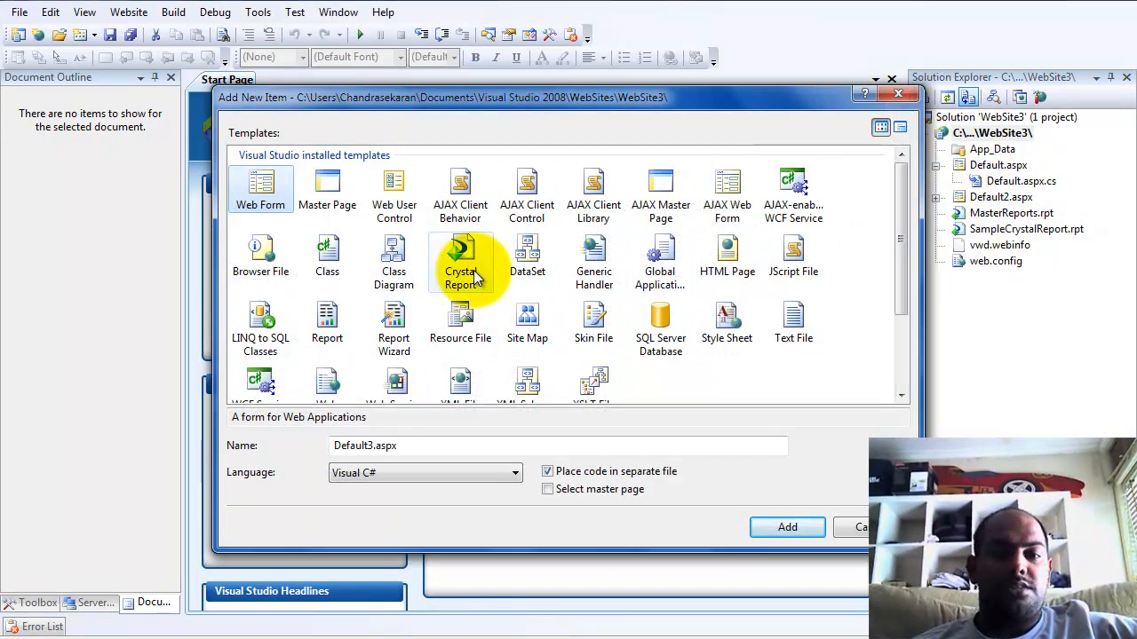
left_click(473, 278)
left_click(332, 446)
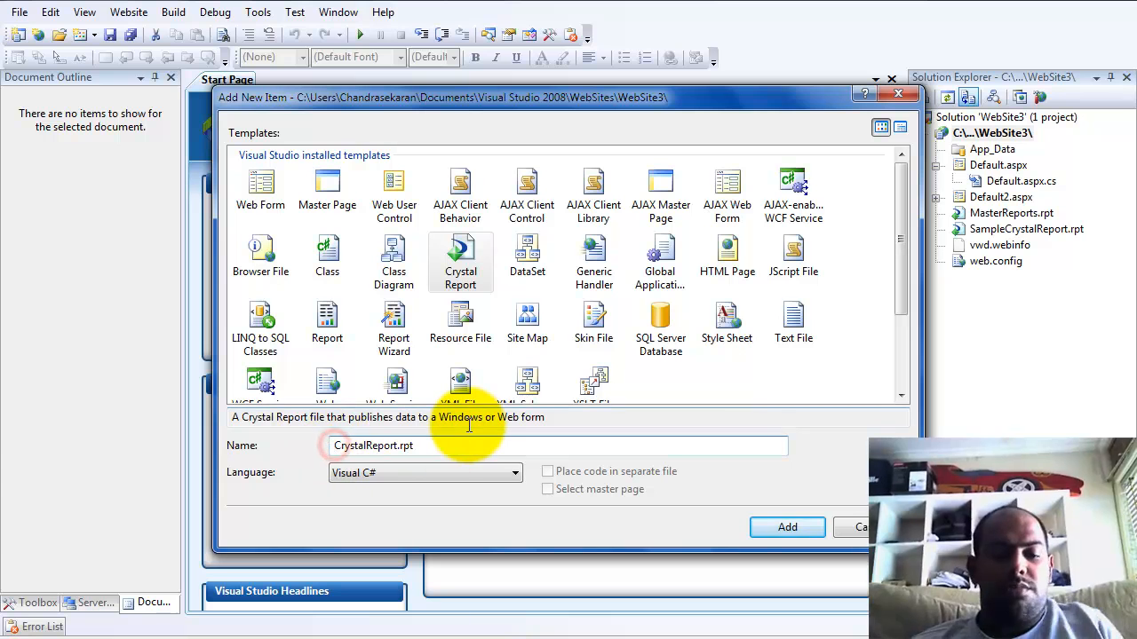
type("Group")
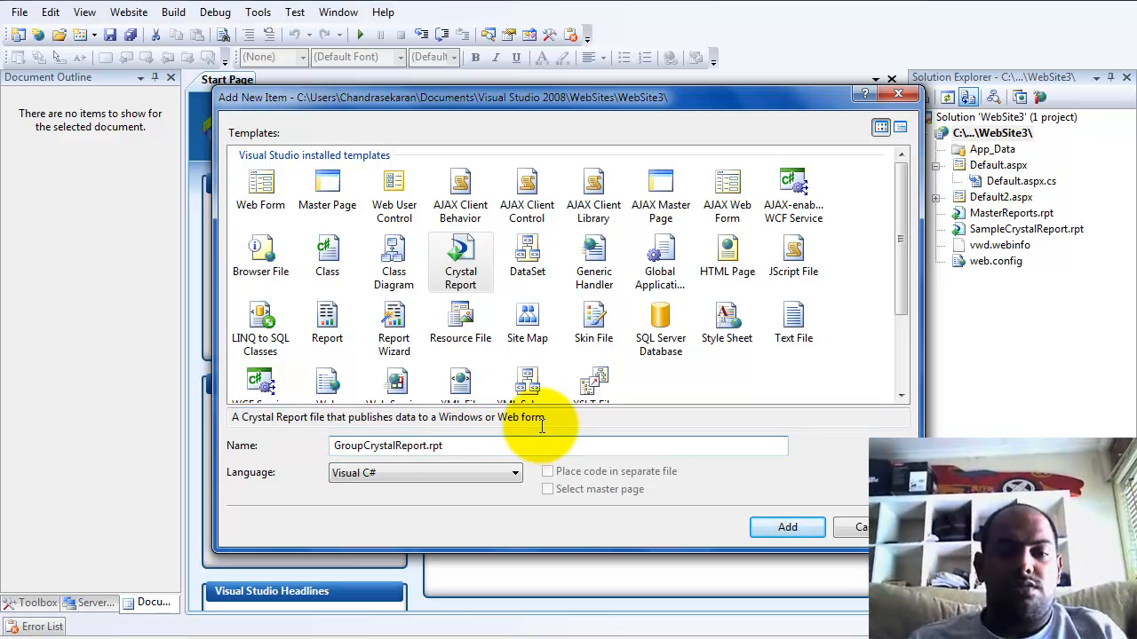
left_click(785, 525)
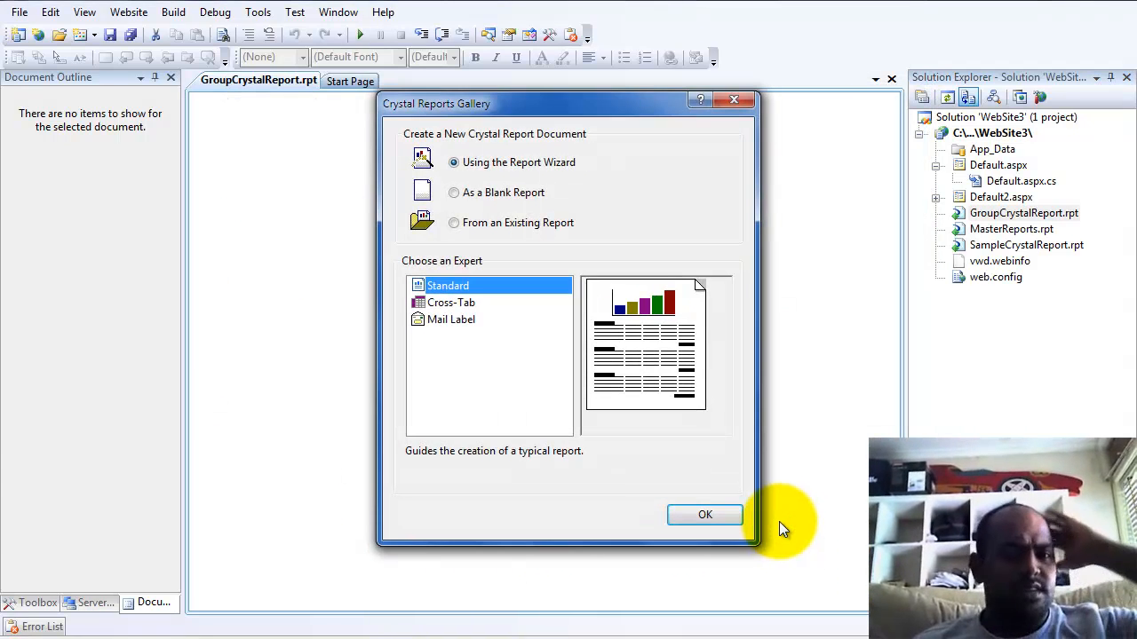
Start the Standard report wizard and create a new OLE DB (ADO) connection using Microsoft OLE DB Provider for SQL Server.
left_click(702, 515)
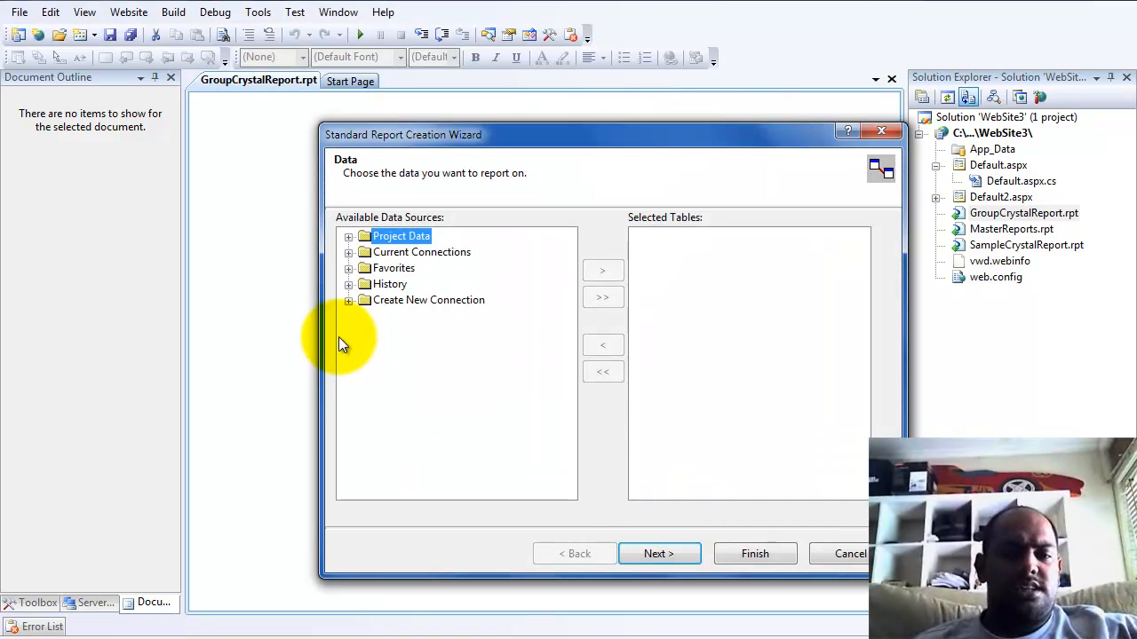
left_click(349, 301)
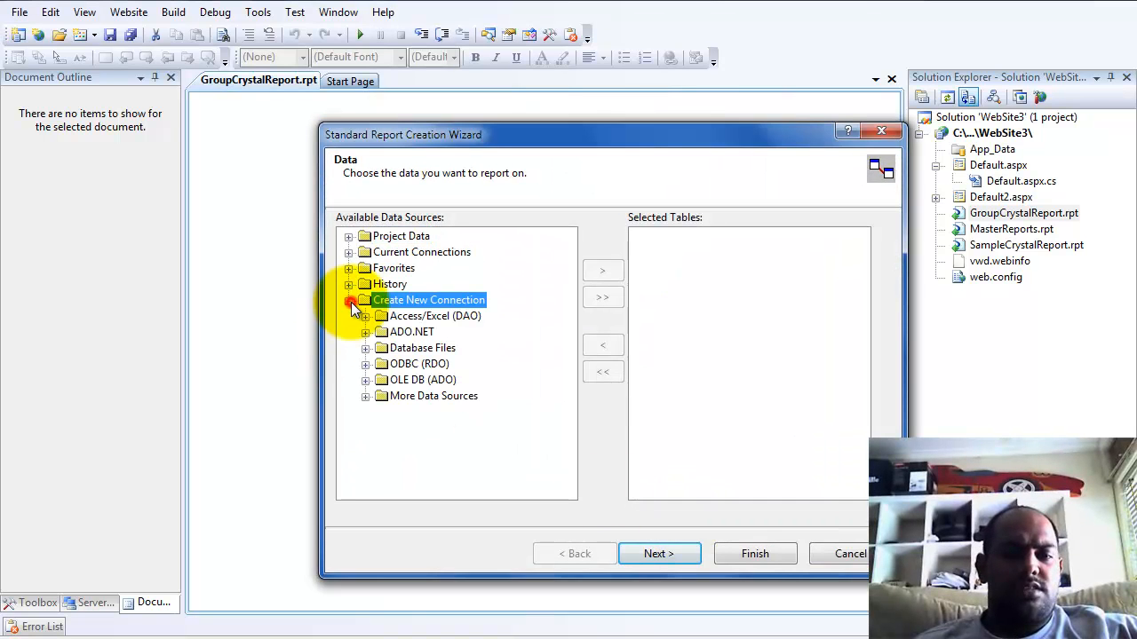
left_click(365, 378)
left_click(732, 347)
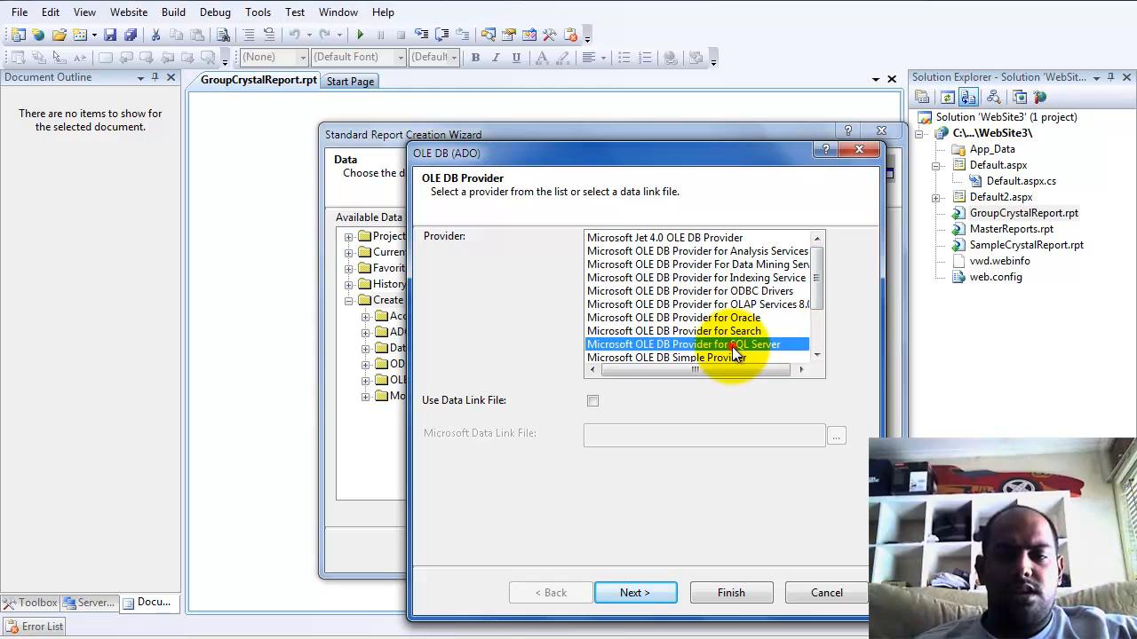
left_click(637, 593)
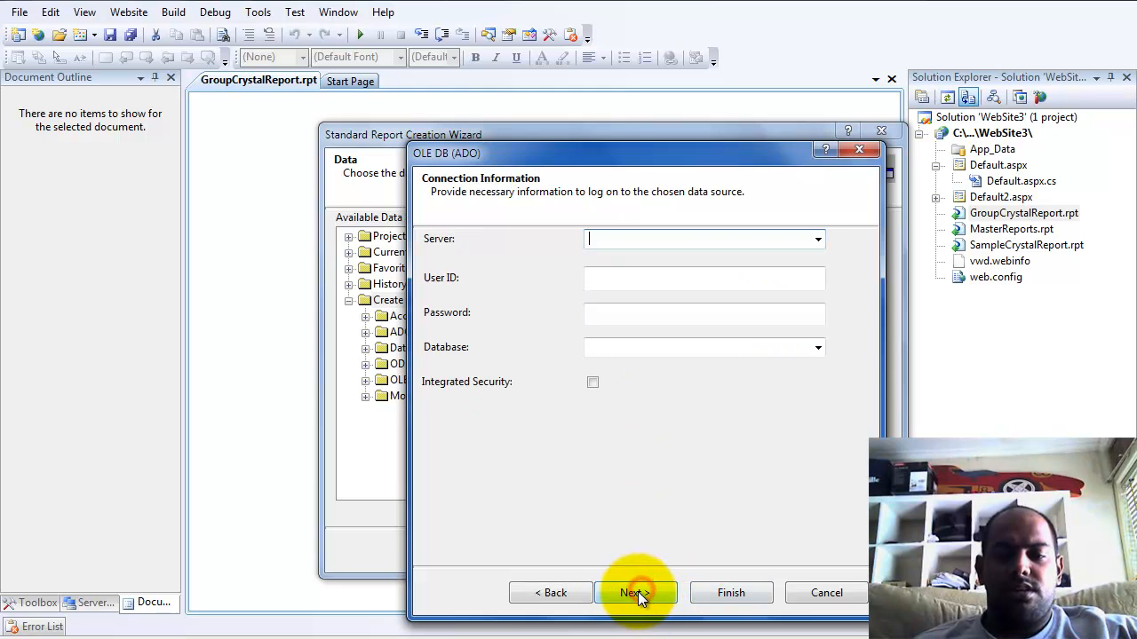
Configure the connection with integrated security, the local named SQL Server instance and the NorthWind database, and finish it.
left_click(592, 384)
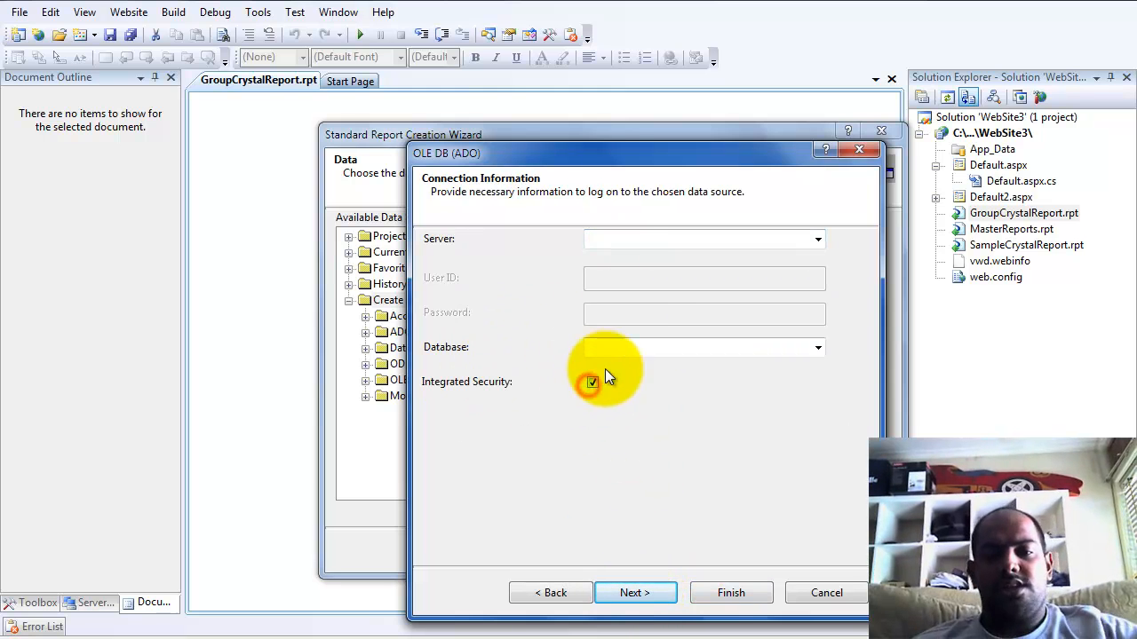
left_click(625, 242)
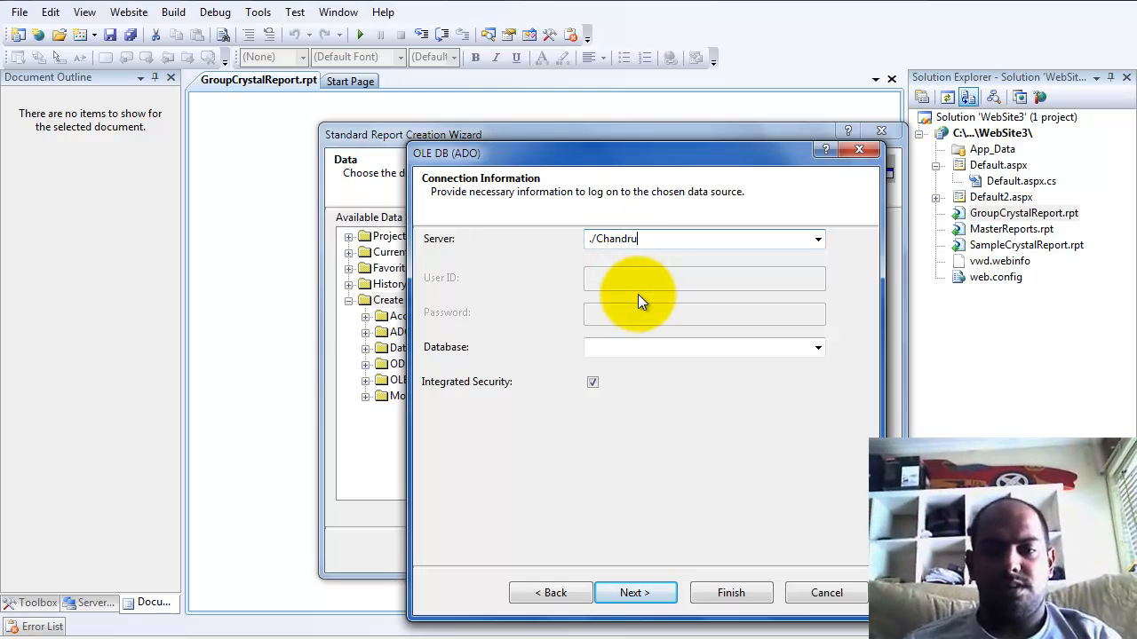
key("BackSpace")
type("\\")
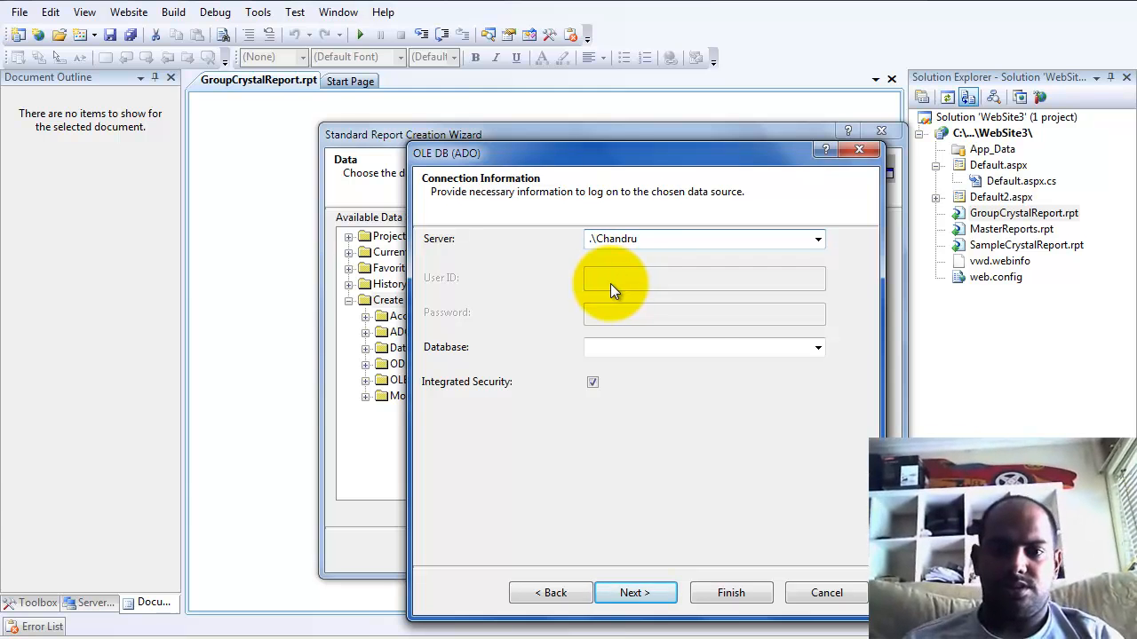
left_click(817, 349)
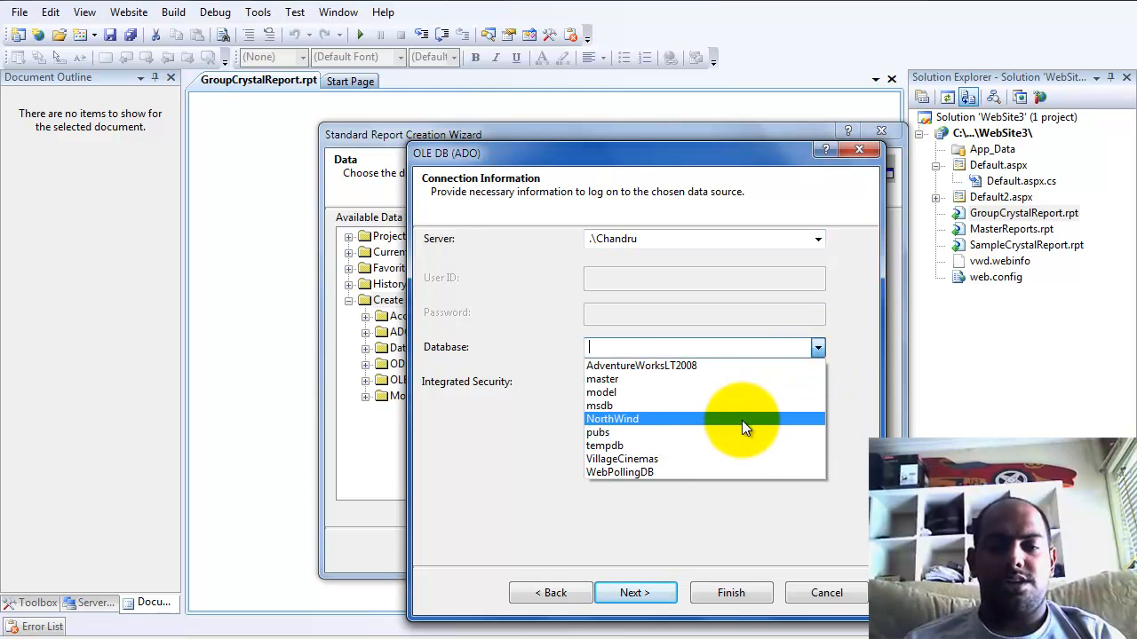
left_click(721, 422)
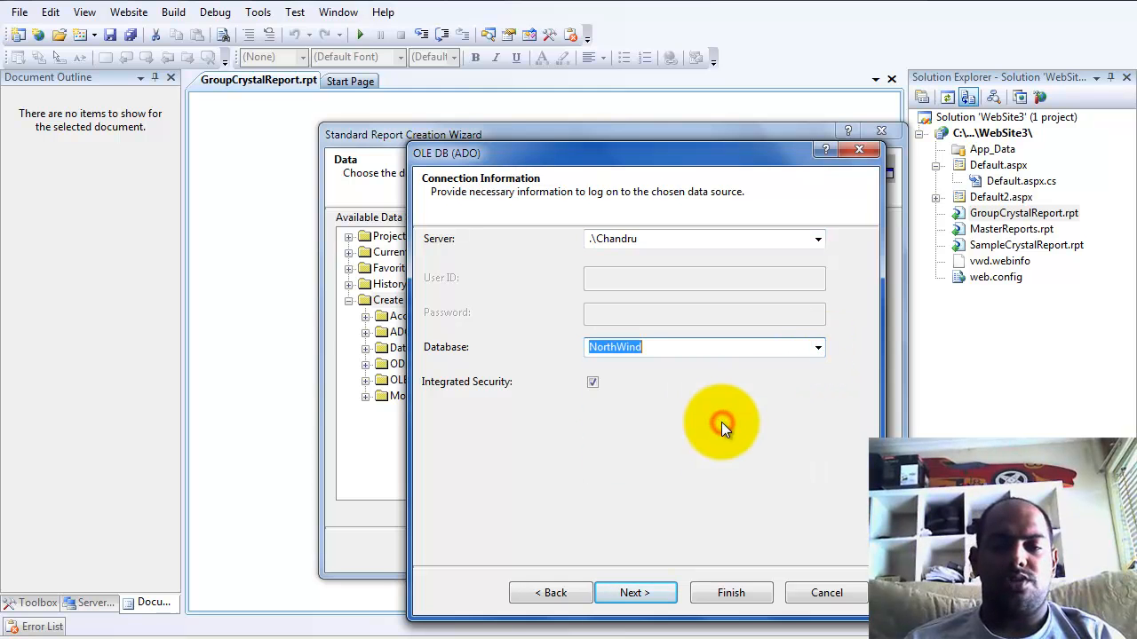
left_click(634, 592)
left_click(728, 594)
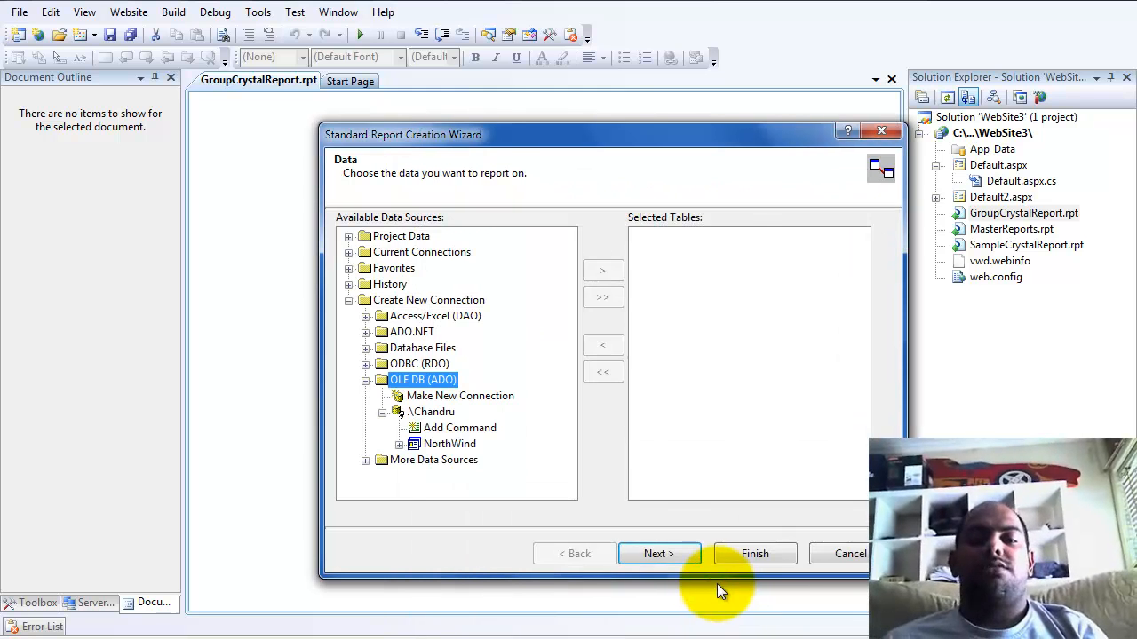
Add the Employees table from NorthWind's dbo tables to the report's selected tables and proceed to field selection.
left_click(398, 444)
left_click(416, 445)
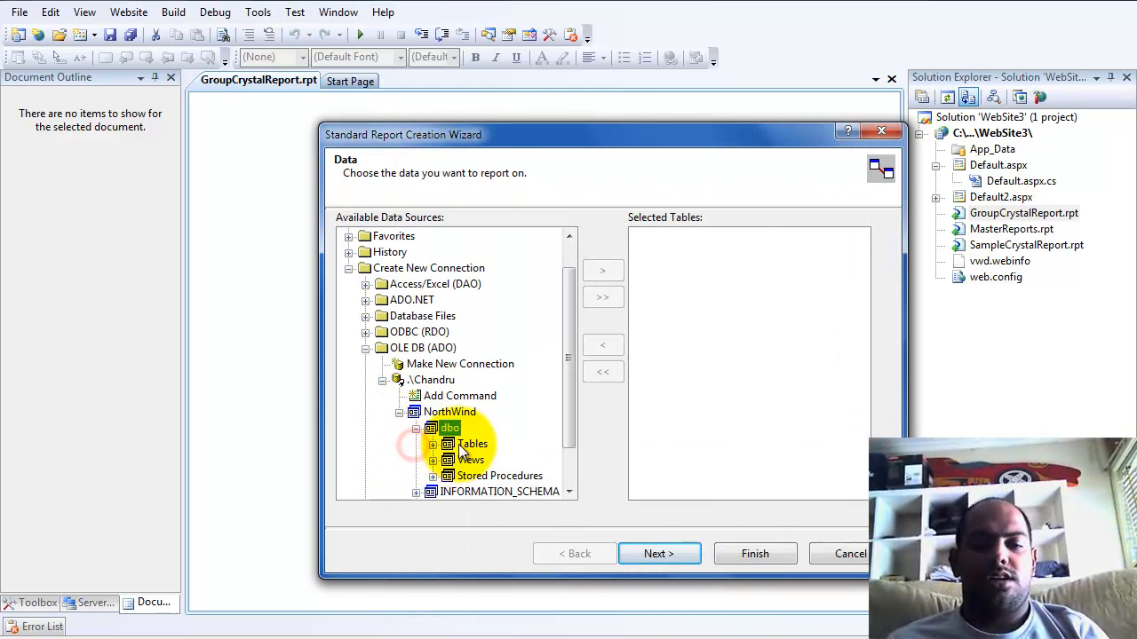
left_click(433, 444)
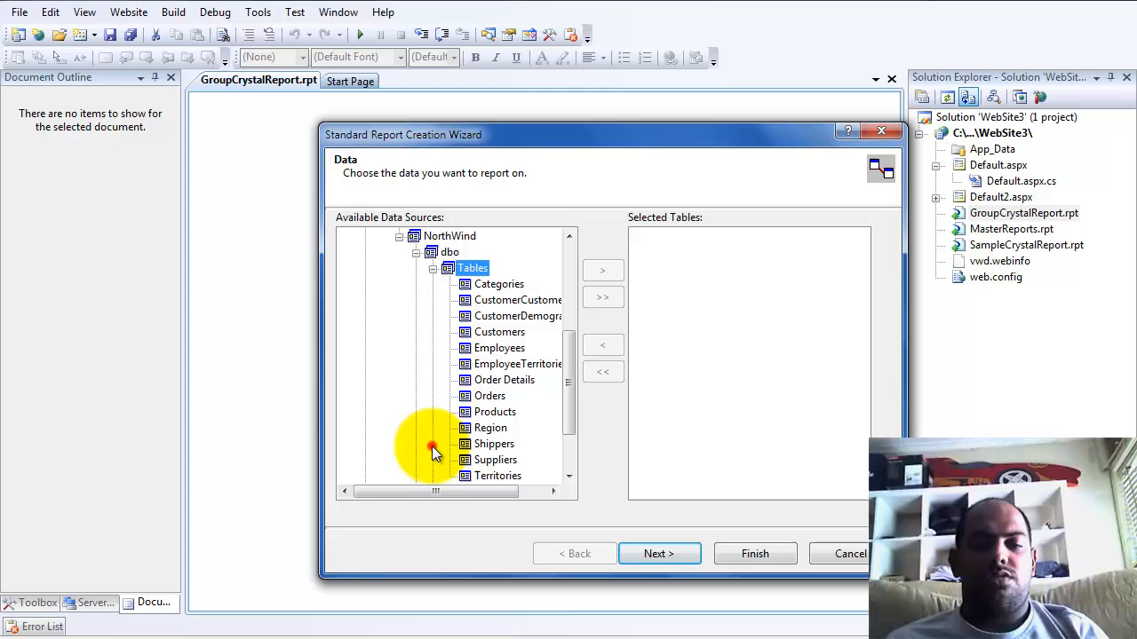
left_click(499, 348)
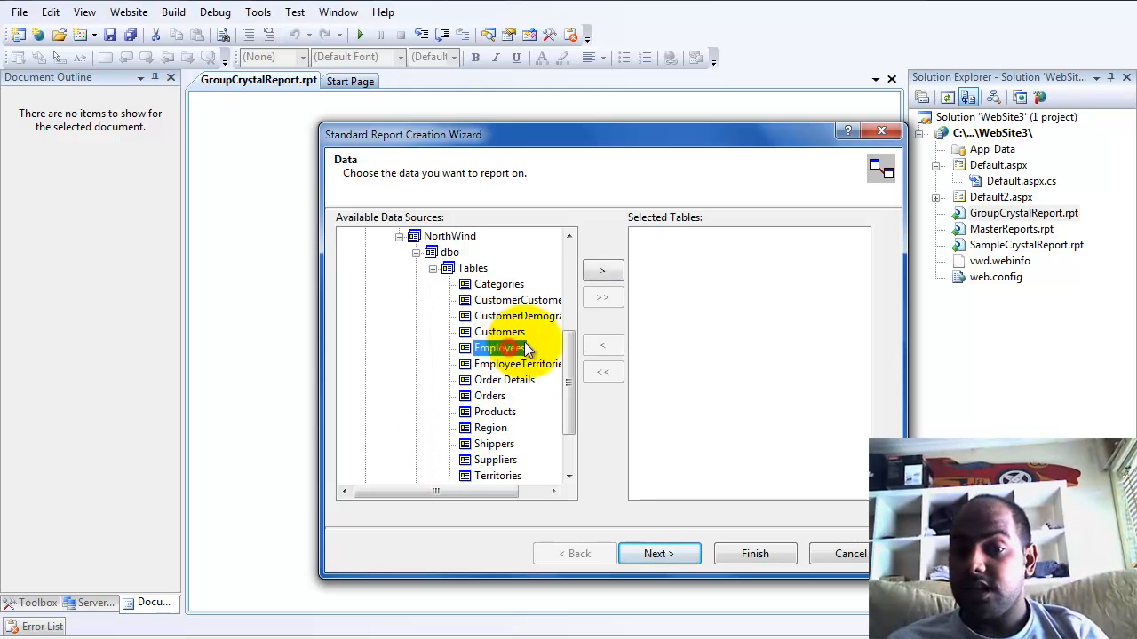
left_click(619, 268)
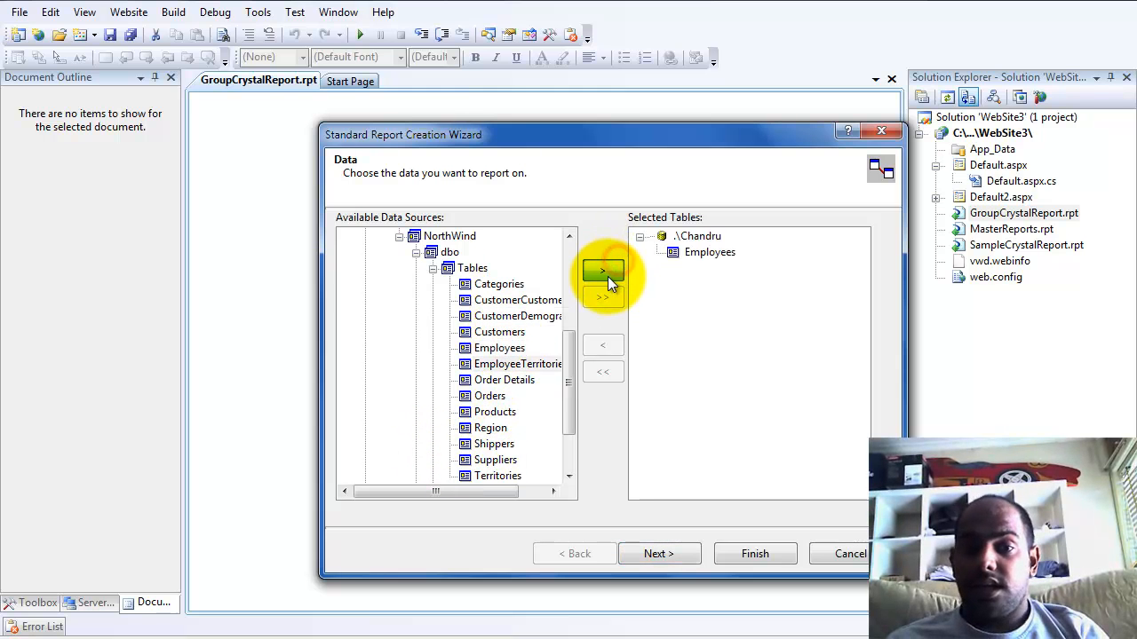
left_click(667, 553)
Add the Employees fields EmployeeID, LastName, FirstName, Title and Country to the displayed fields and proceed to grouping.
left_click(349, 246)
left_click(419, 260, "ctrl")
left_click(418, 277, "ctrl")
left_click(431, 293, "ctrl")
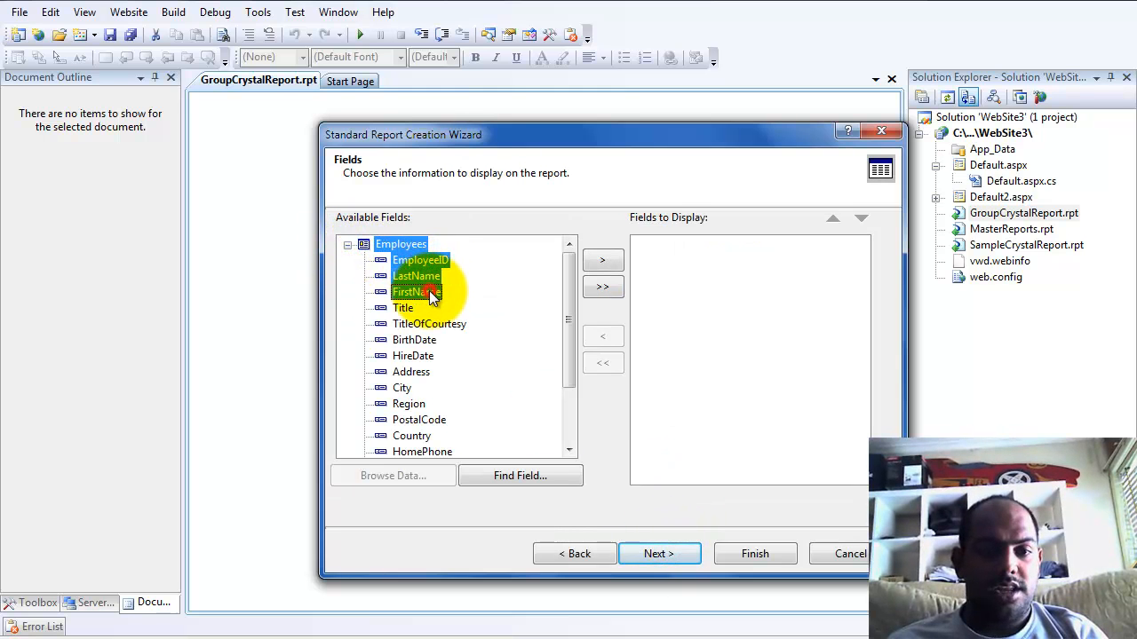
left_click(414, 436, "ctrl")
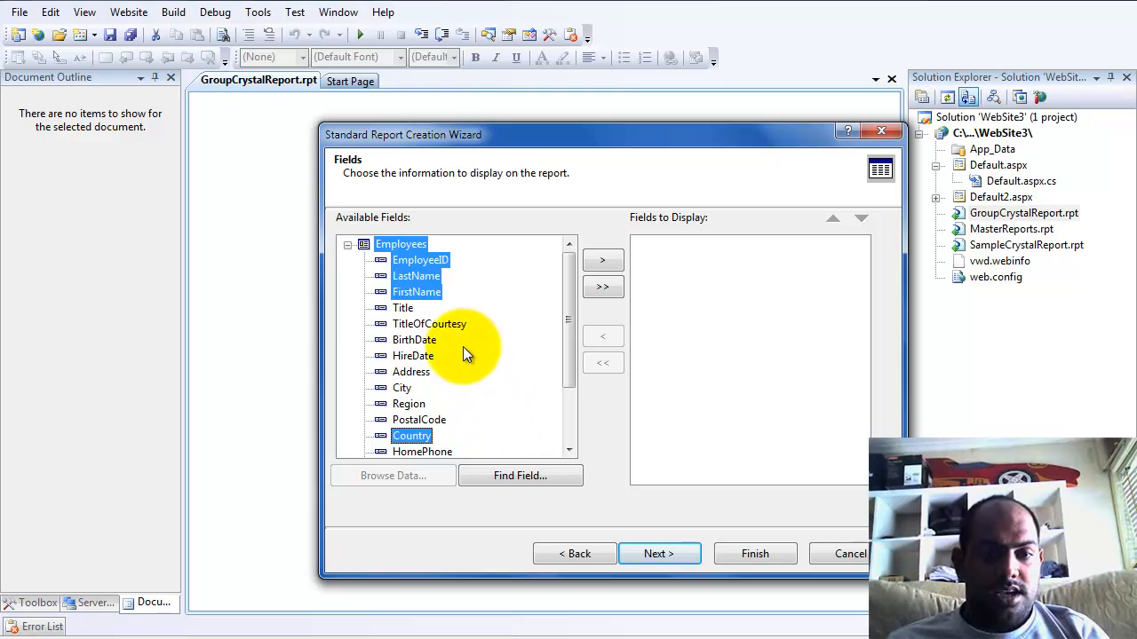
left_click(404, 308, "ctrl")
left_click(602, 259)
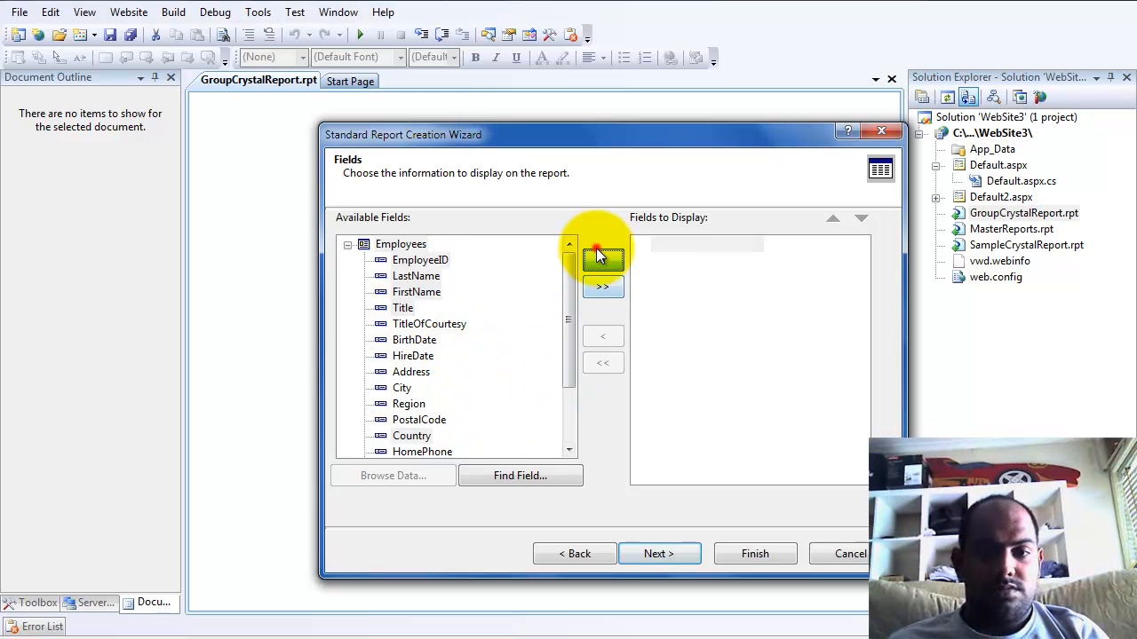
left_click(672, 557)
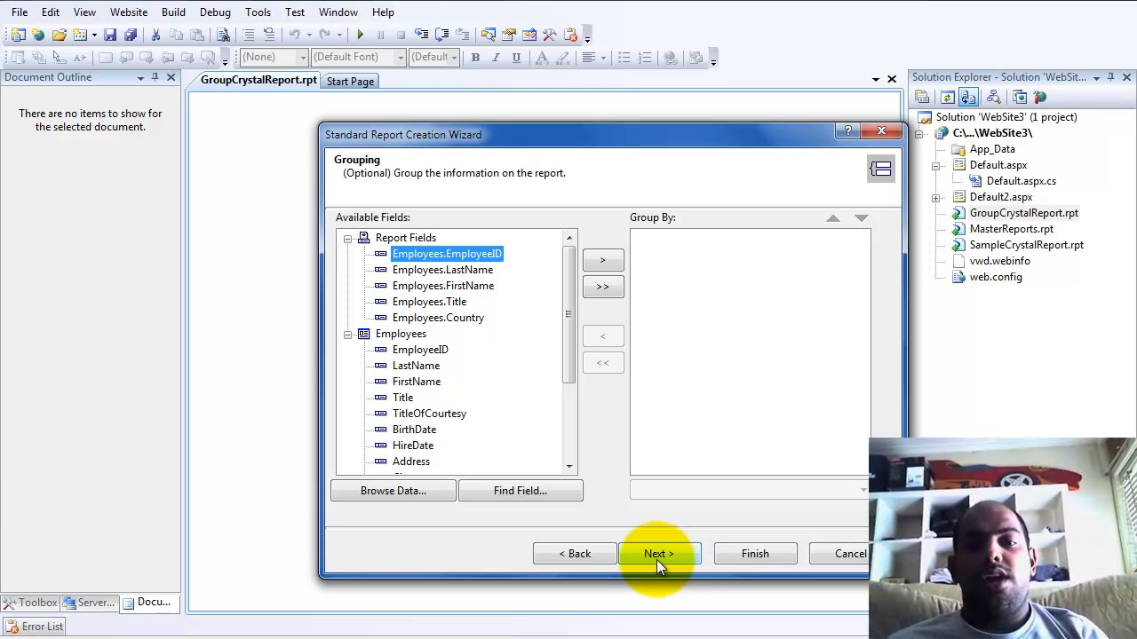
Leave the wizard's Group By list empty and continue to record selection.
left_click(455, 318)
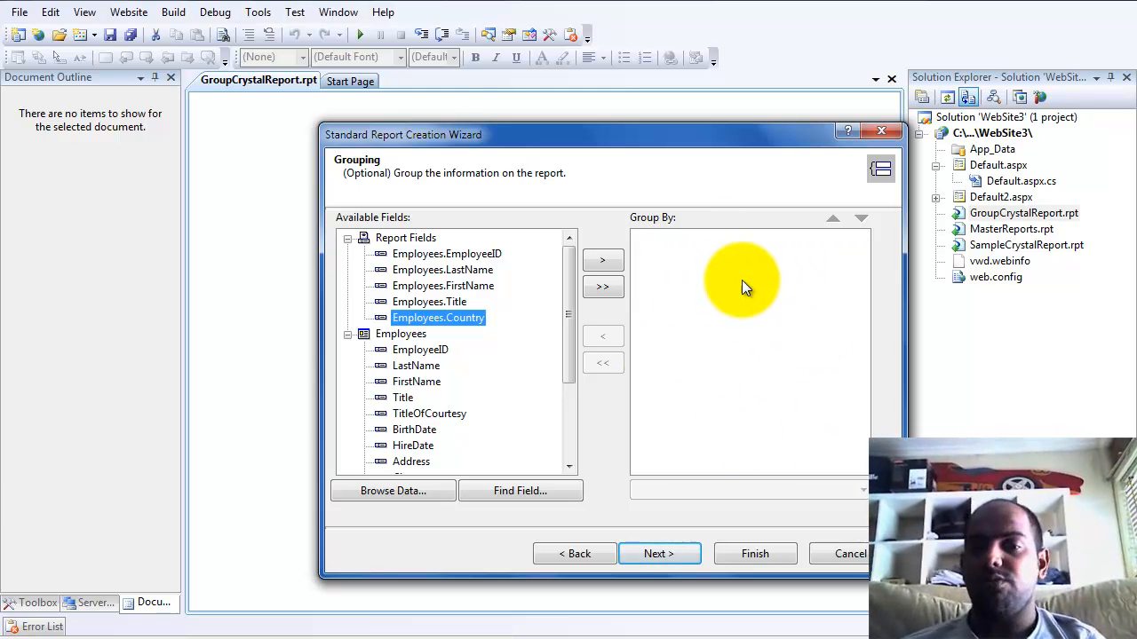
left_click(653, 548)
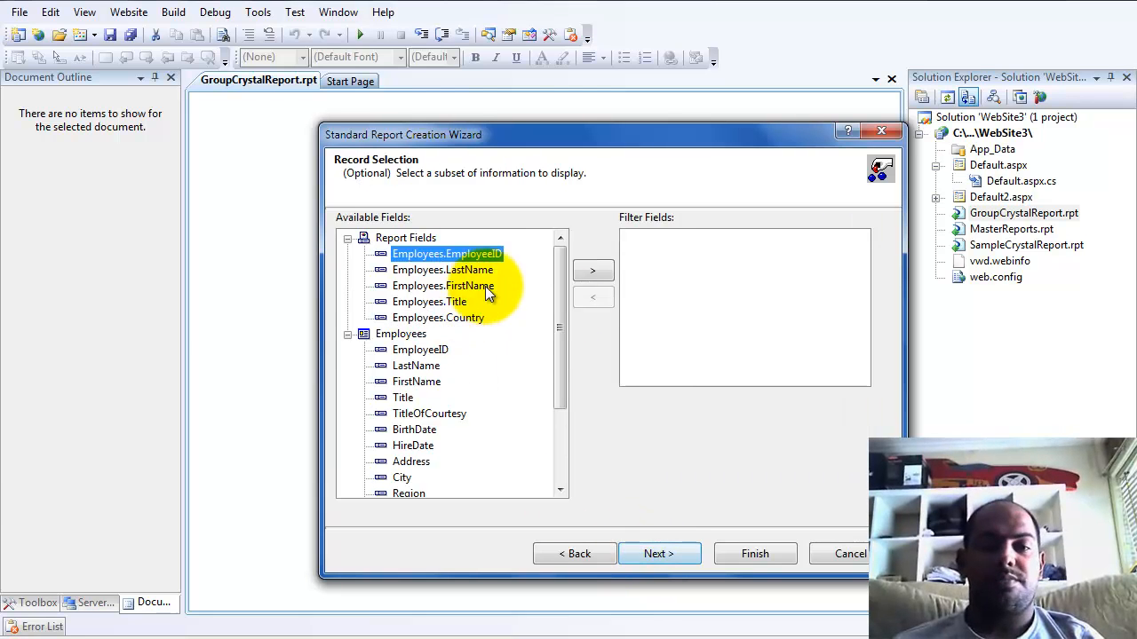
Leave the record filter empty, keep the Standard report style and finish the report wizard.
left_click(659, 554)
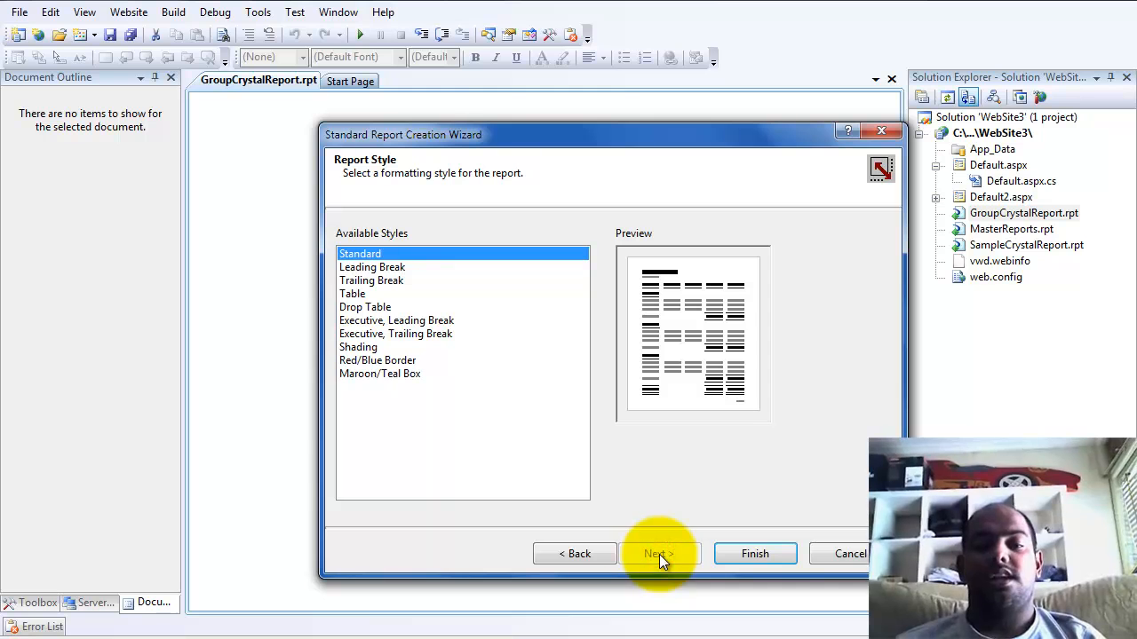
left_click(749, 554)
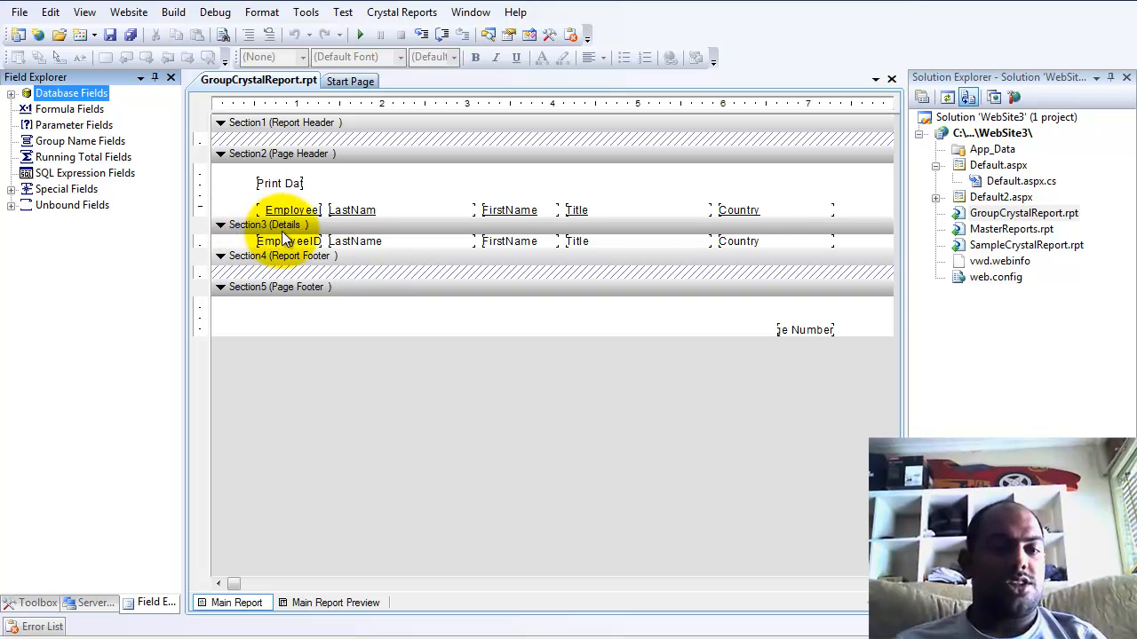
Insert a group into the report on Employees.Country, sorted in ascending order.
right_click(242, 246)
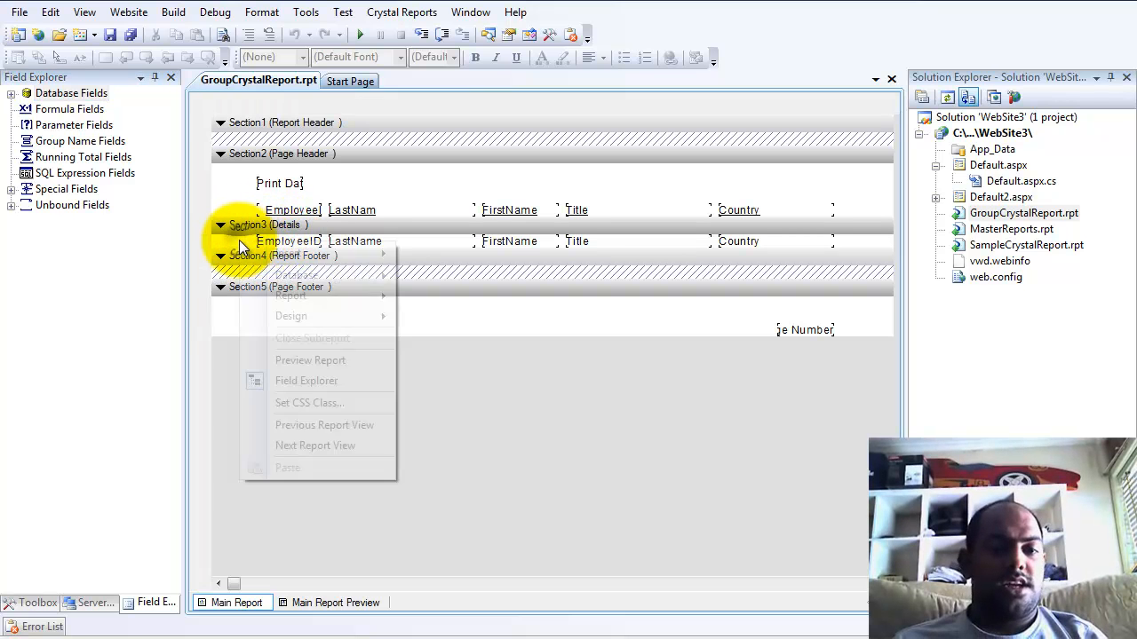
mouse_move(280, 249)
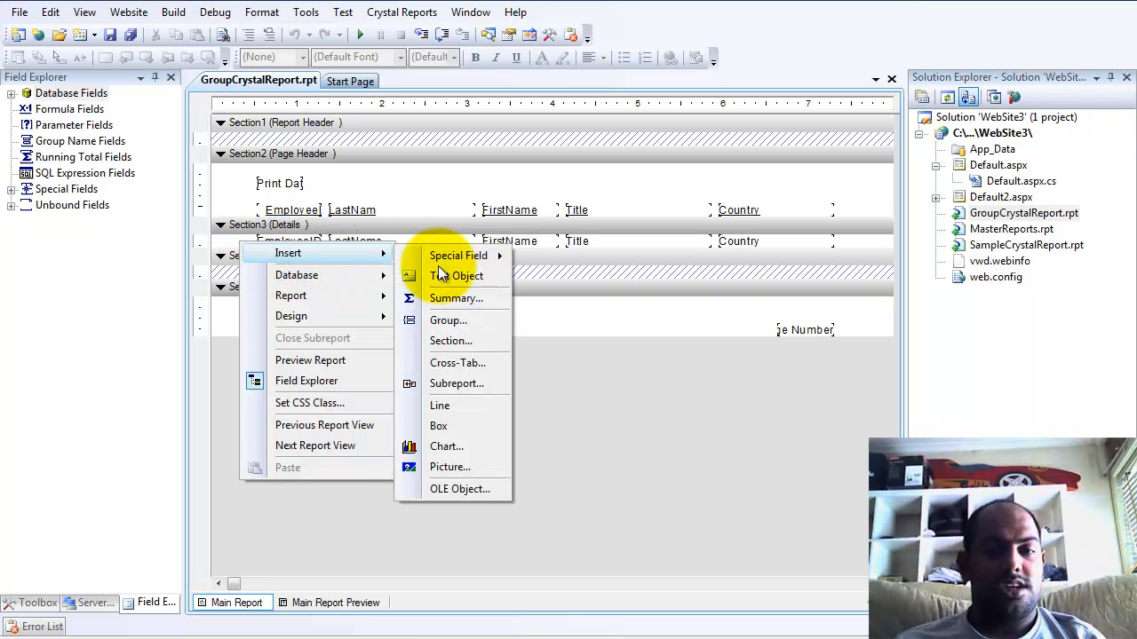
left_click(458, 320)
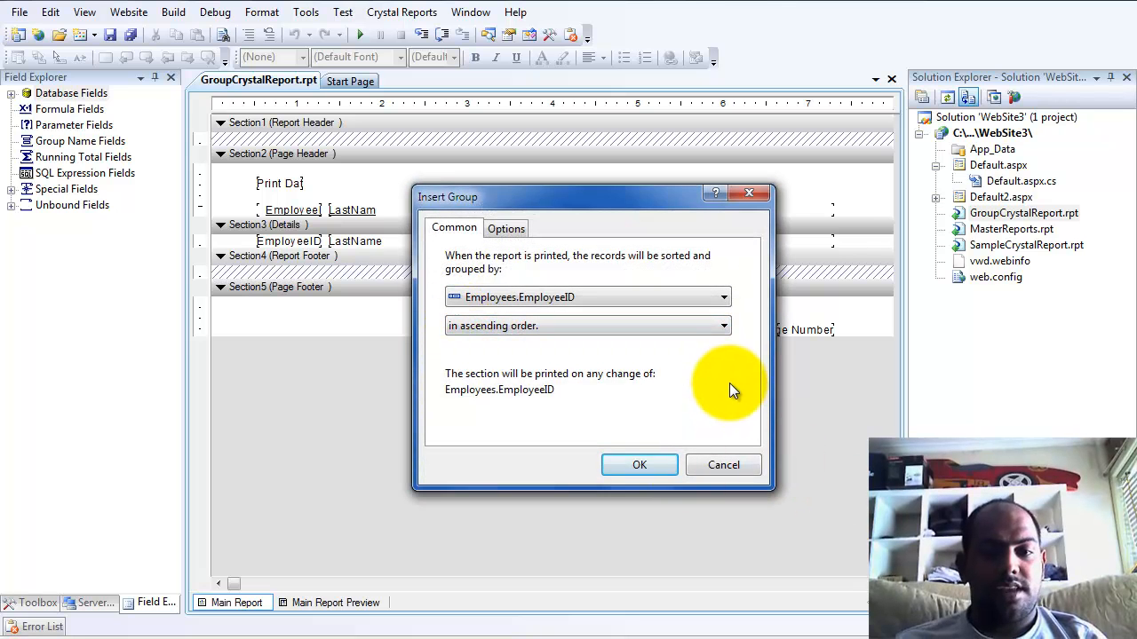
left_click(652, 294)
left_click(652, 294)
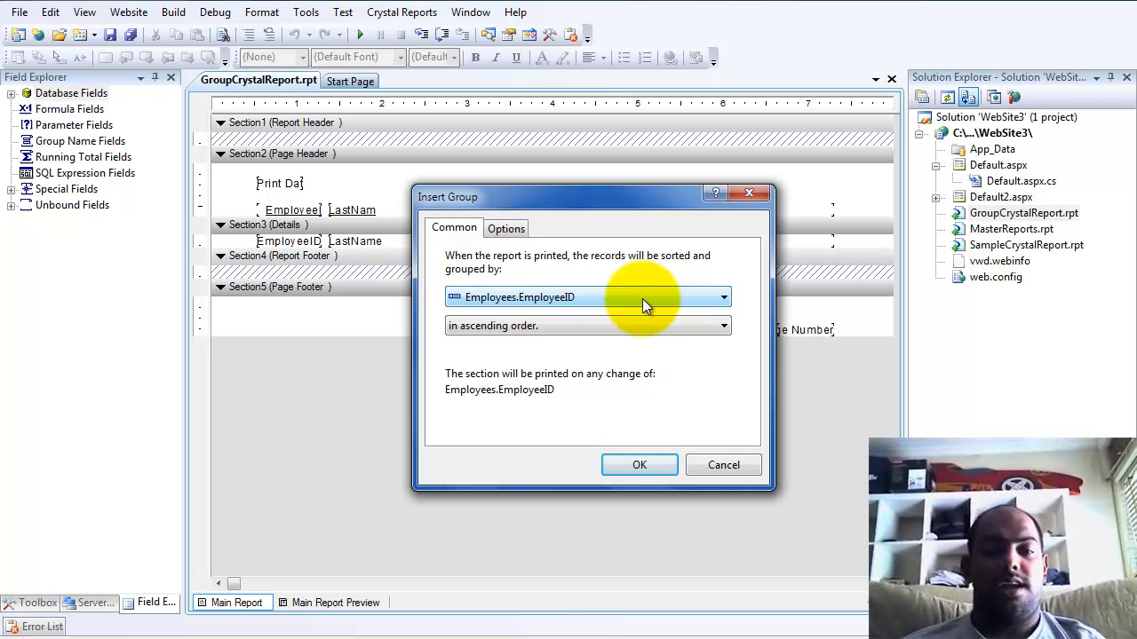
left_click(587, 298)
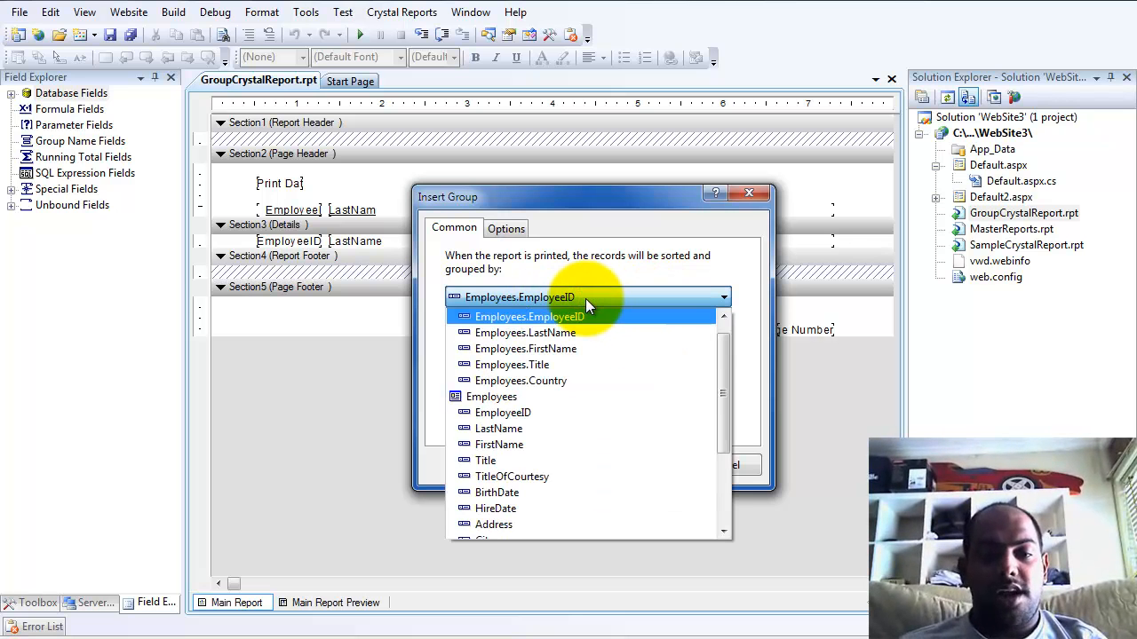
left_click(573, 381)
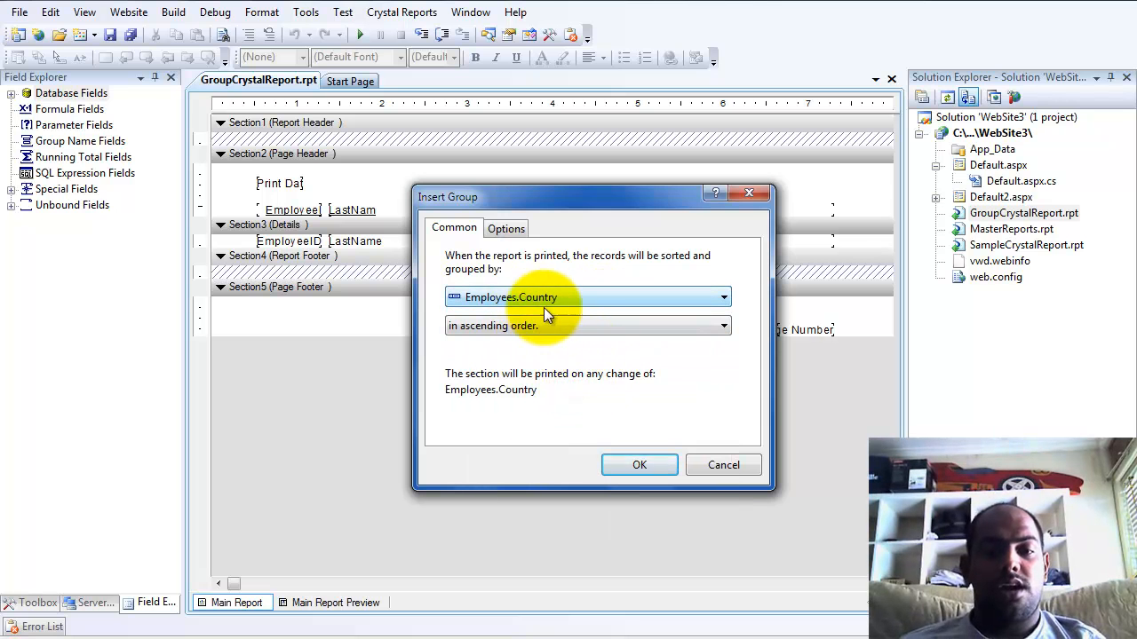
left_click(641, 464)
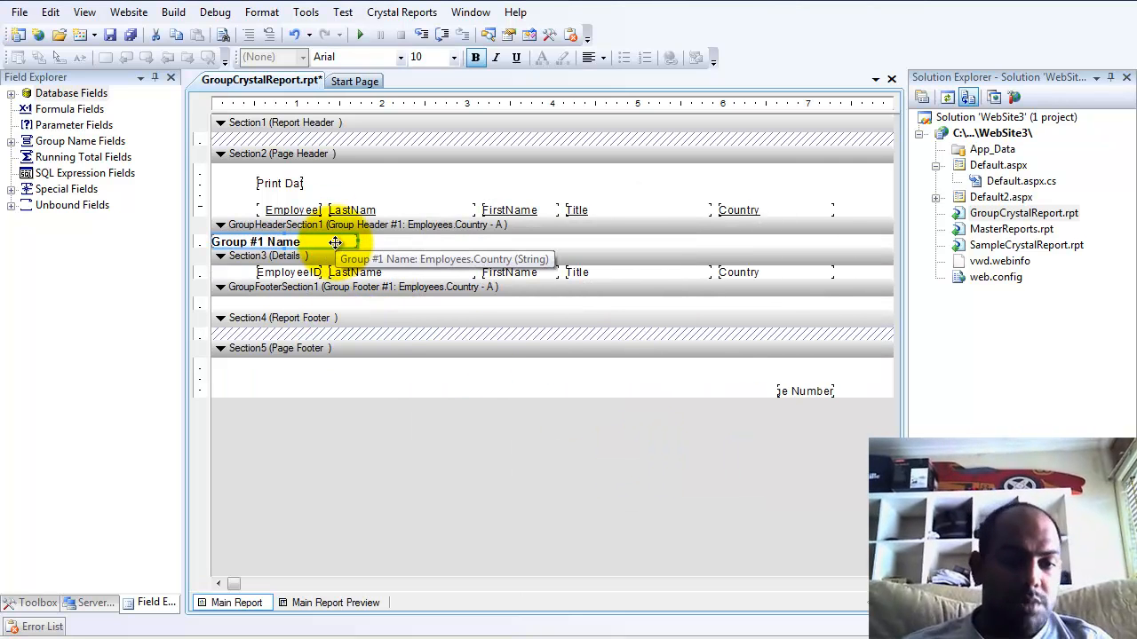
Insert a second group on Employees.EmployeeID in ascending order and delete its group name field from the group header.
left_click(293, 308)
right_click(296, 308)
mouse_move(310, 315)
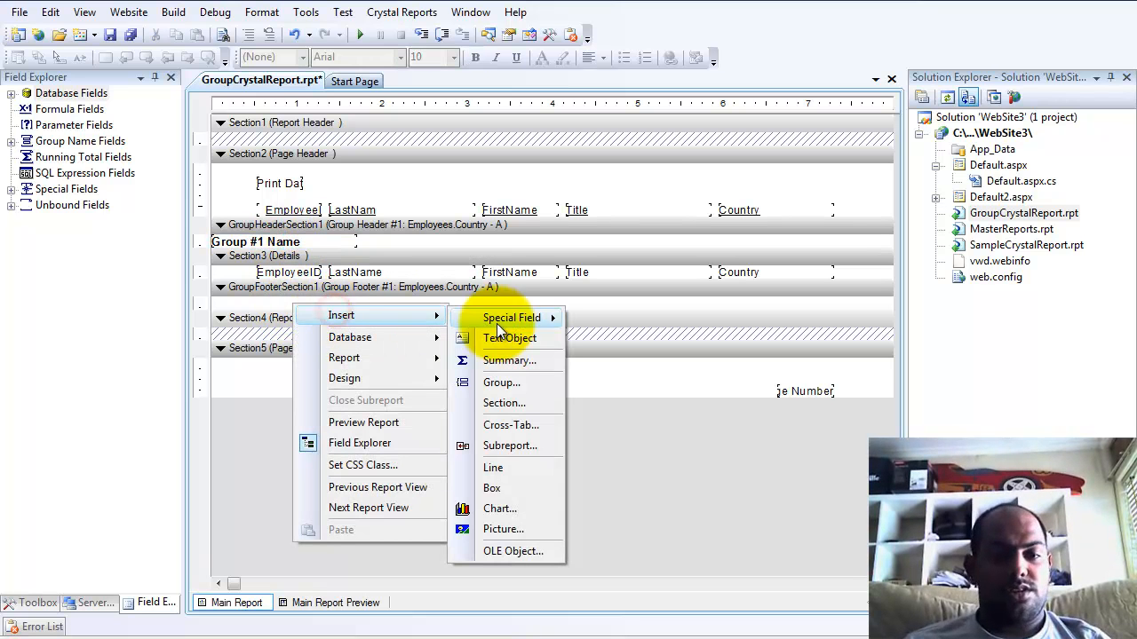
left_click(511, 382)
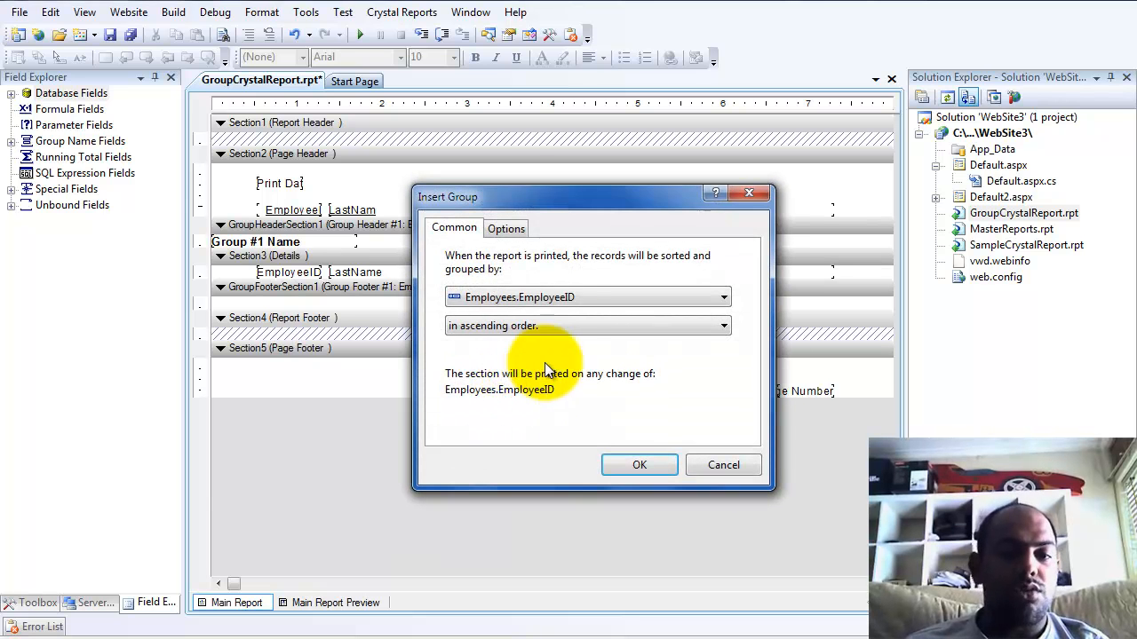
left_click(612, 300)
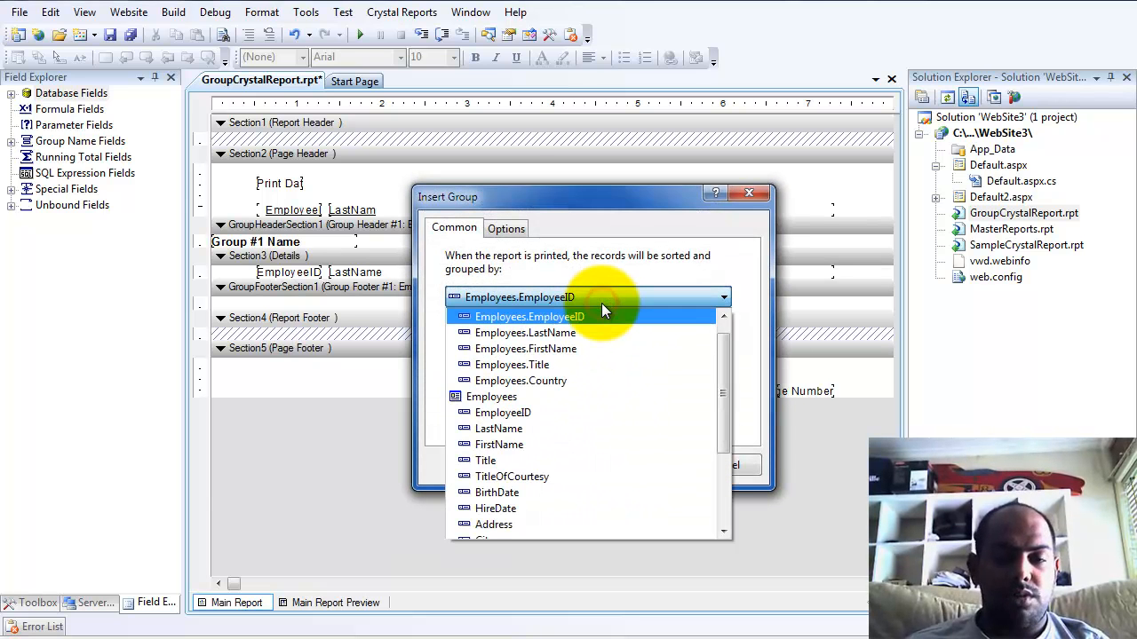
left_click(602, 303)
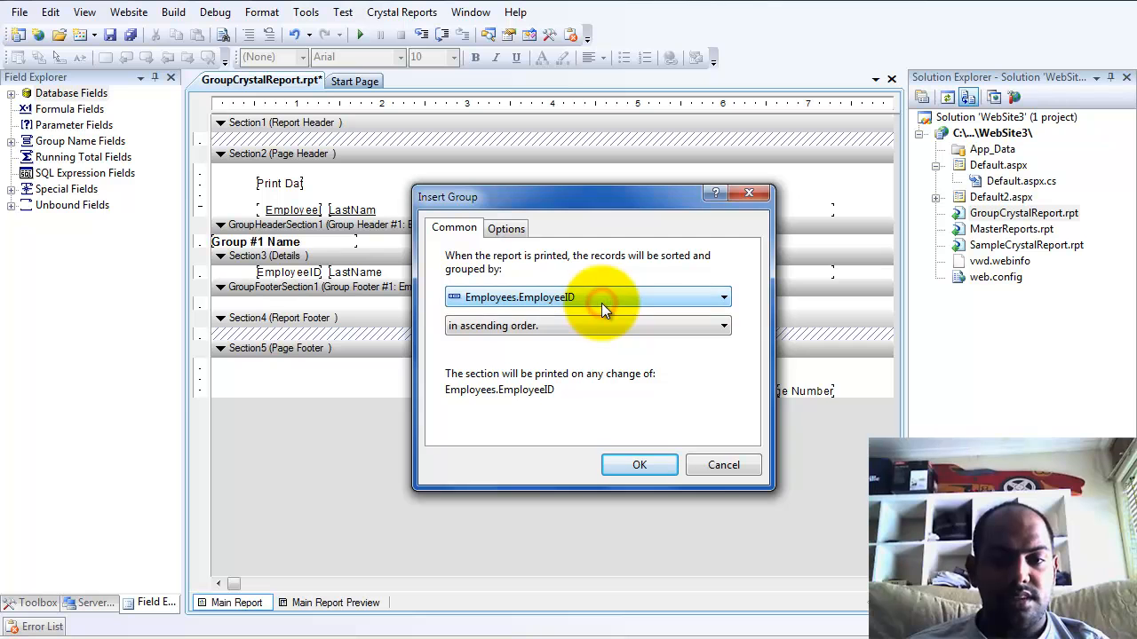
left_click(634, 469)
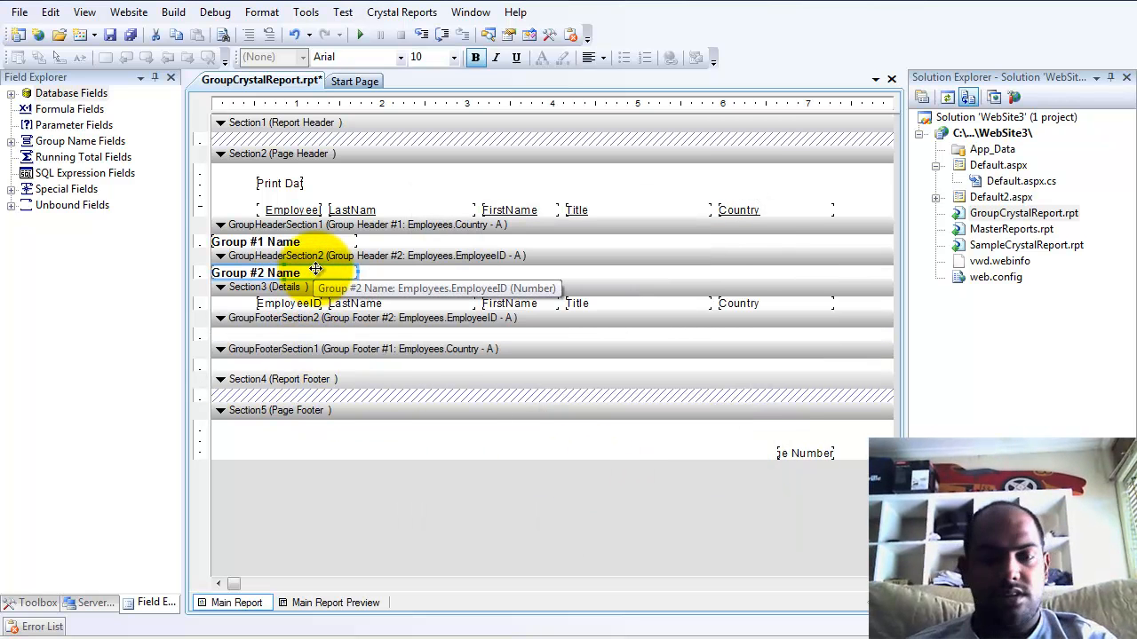
key("Delete")
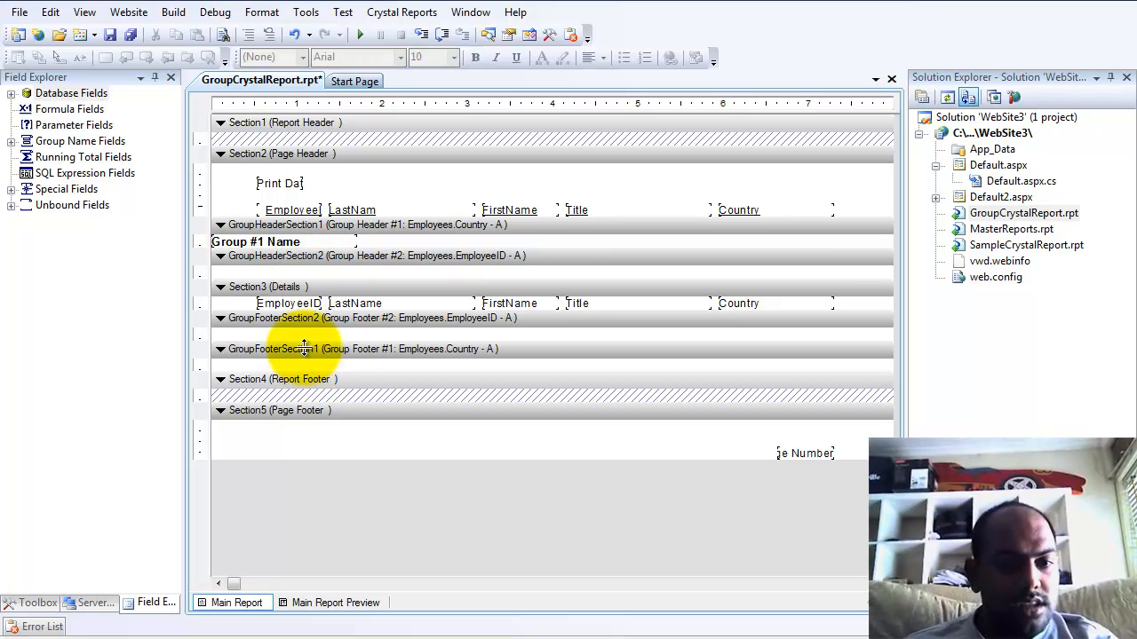
right_click(296, 334)
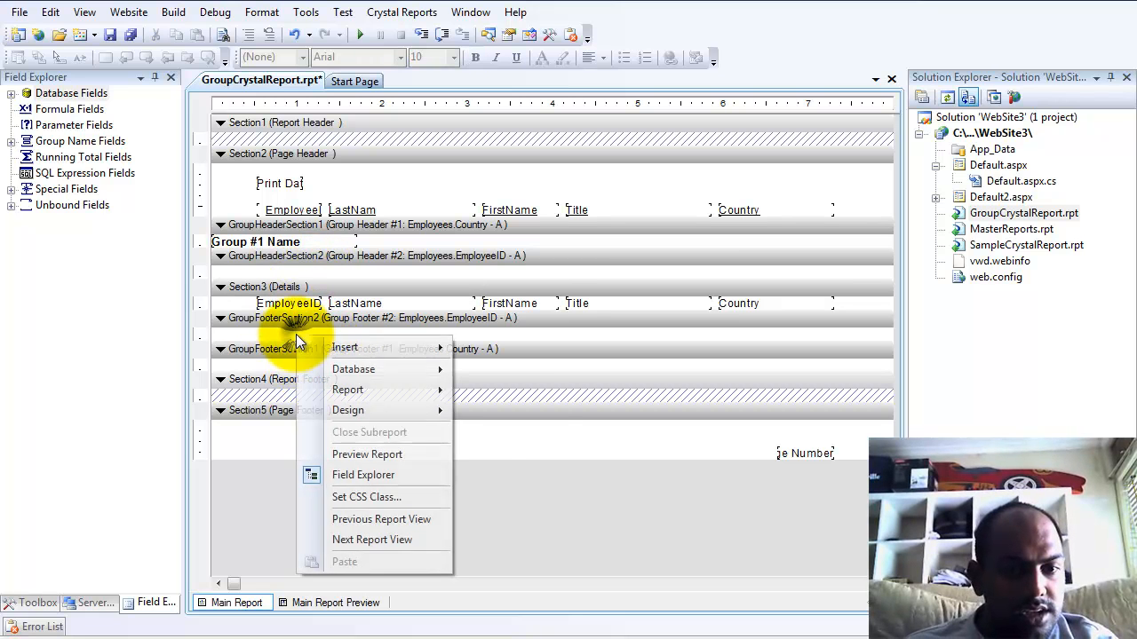
mouse_move(341, 353)
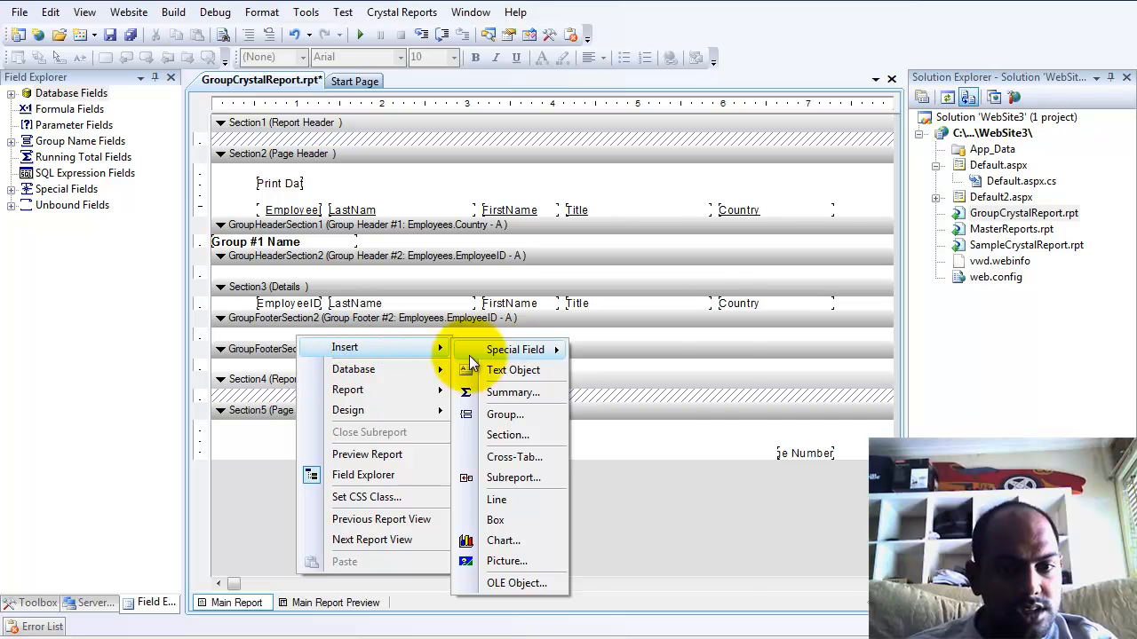
left_click(256, 341)
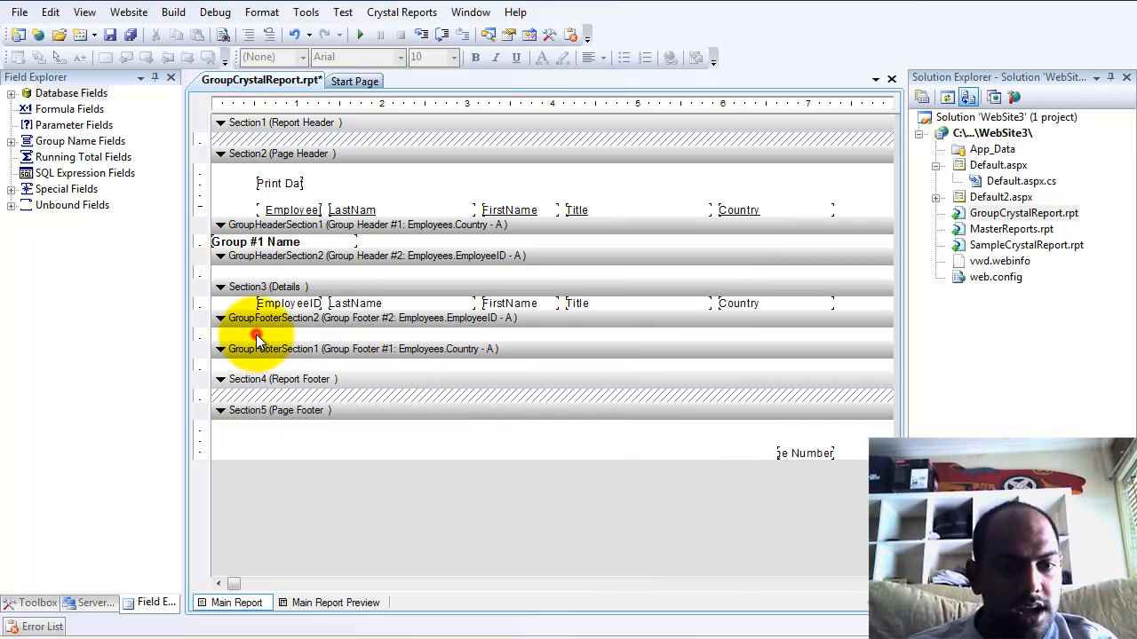
Copy the Group #1 Name field from the Country group header into the Country group footer, aligned with the section's left edge.
left_click(262, 242)
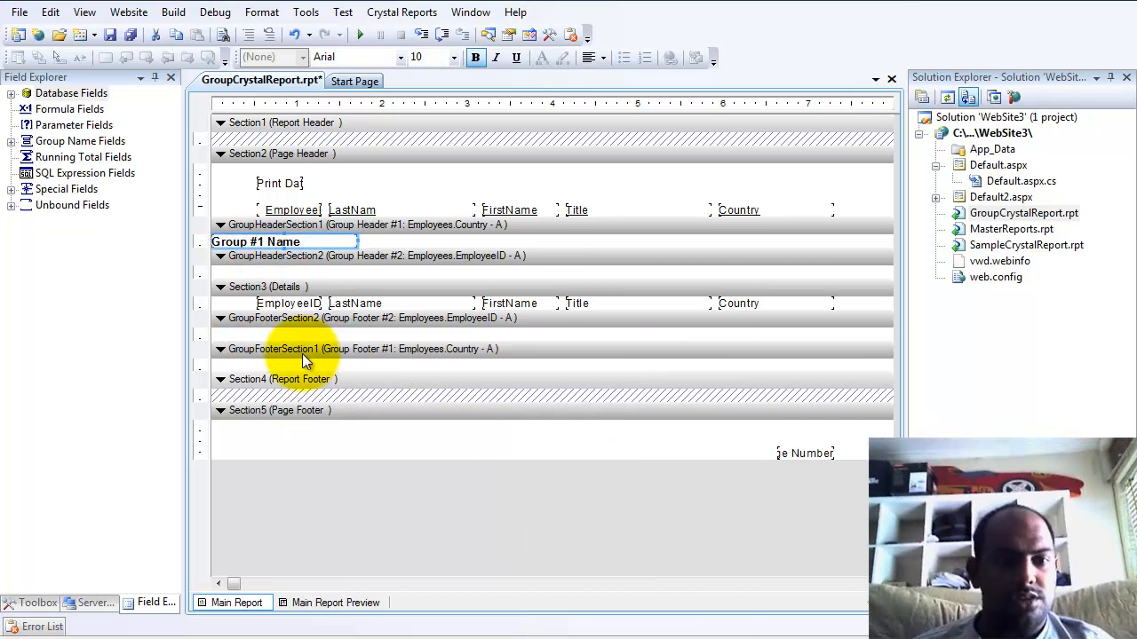
left_click(250, 364)
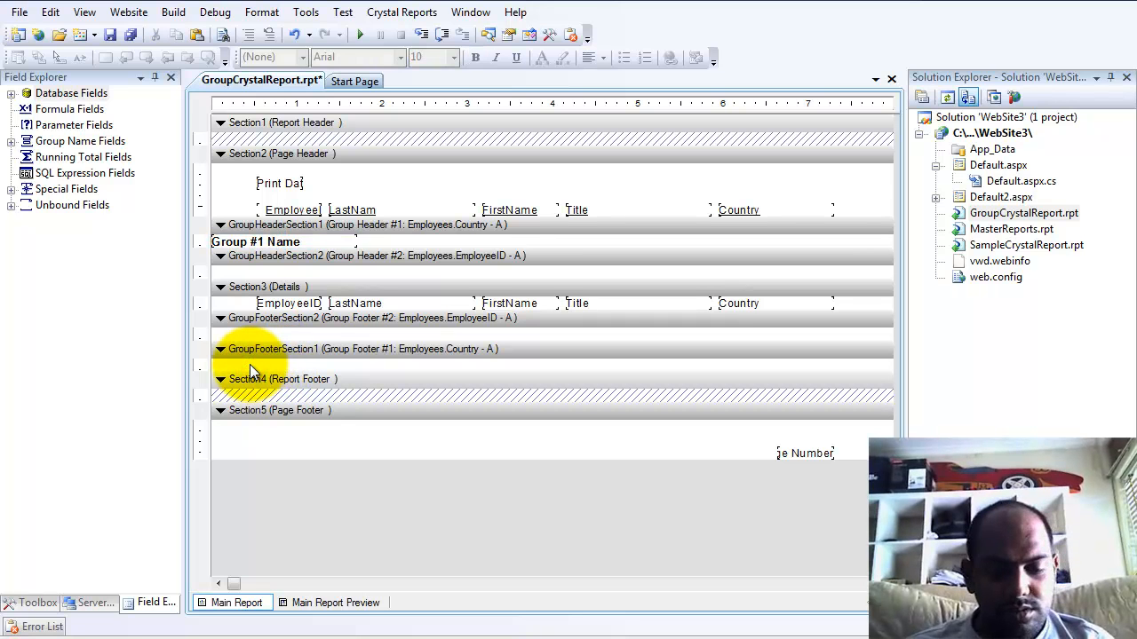
key("ctrl+v")
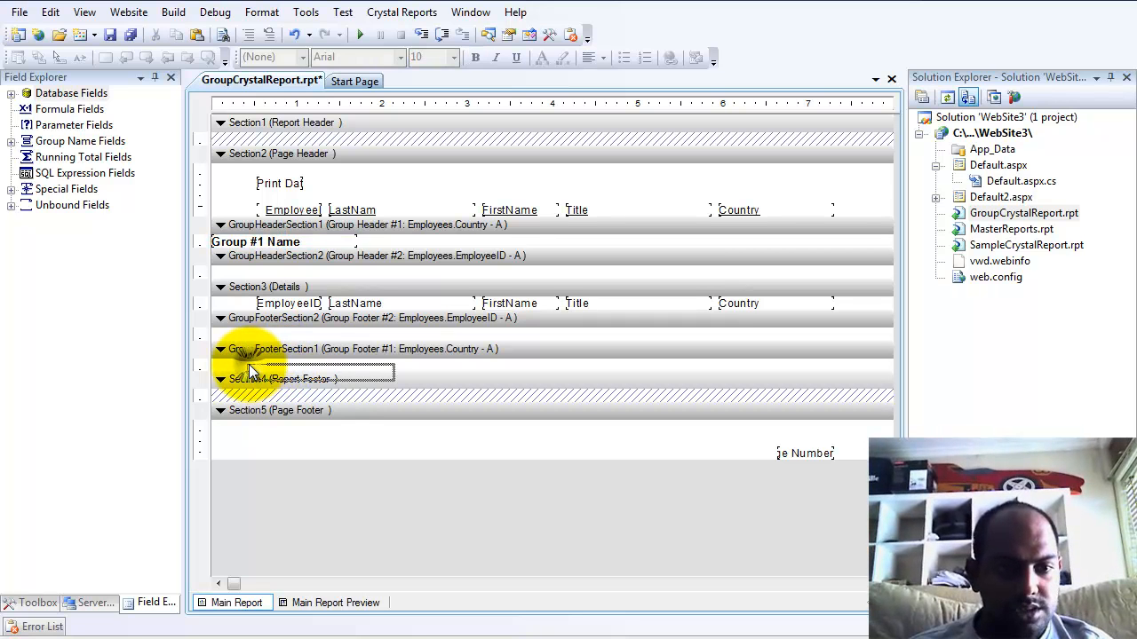
left_click(220, 366)
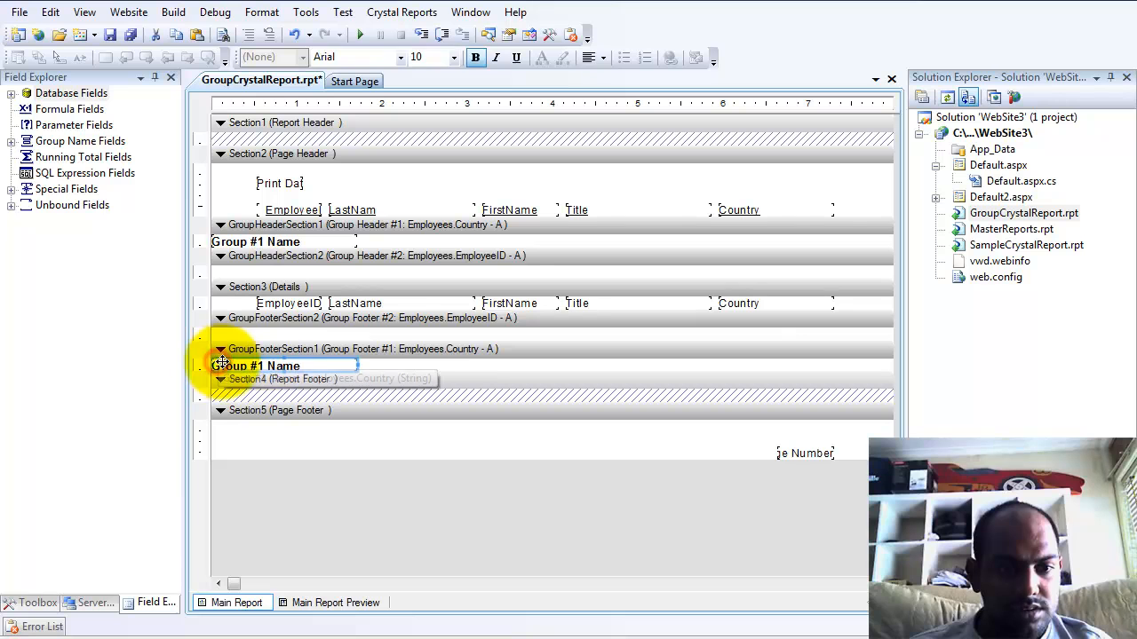
left_click(428, 367)
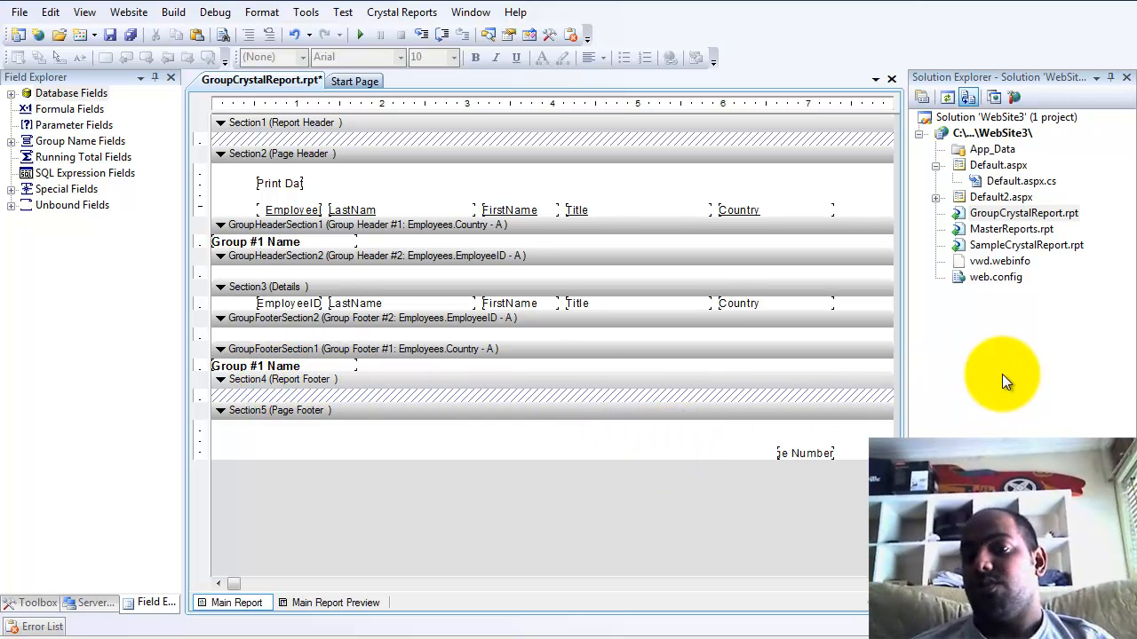
Add a new Visual C# Web Form named Default3.aspx to the WebSite3 project.
right_click(994, 140)
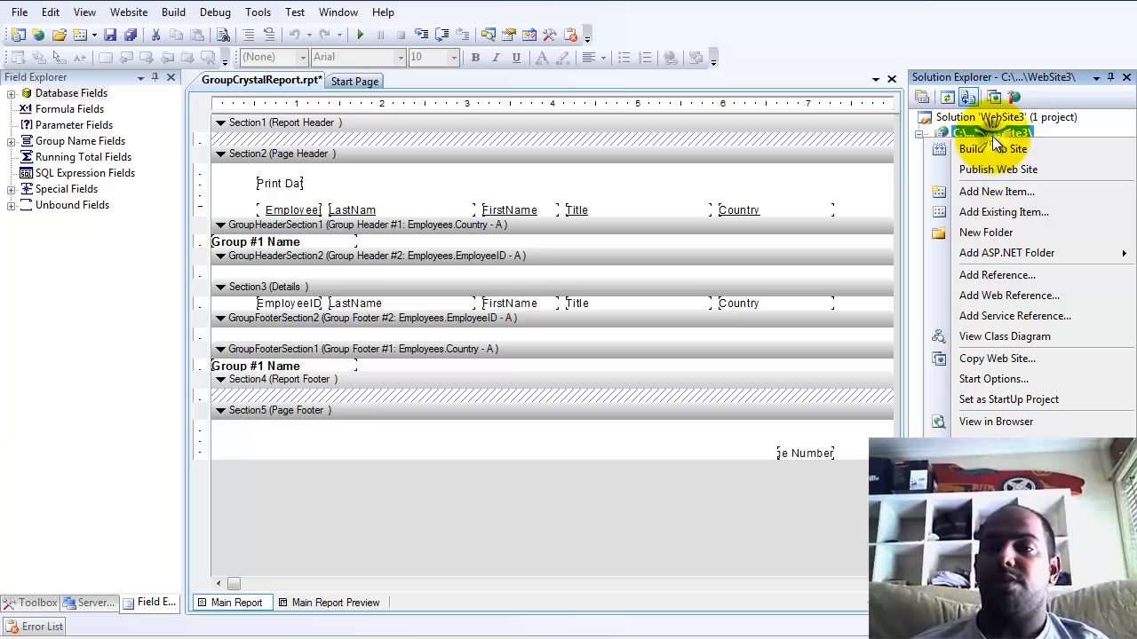
left_click(1028, 192)
left_click(267, 188)
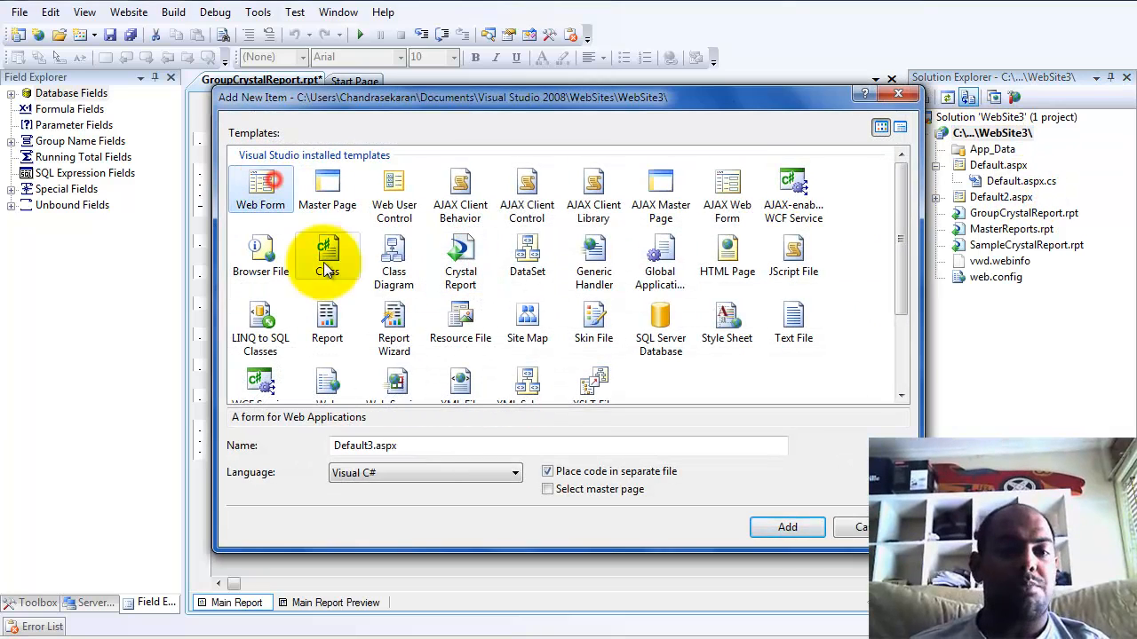
left_click(802, 522)
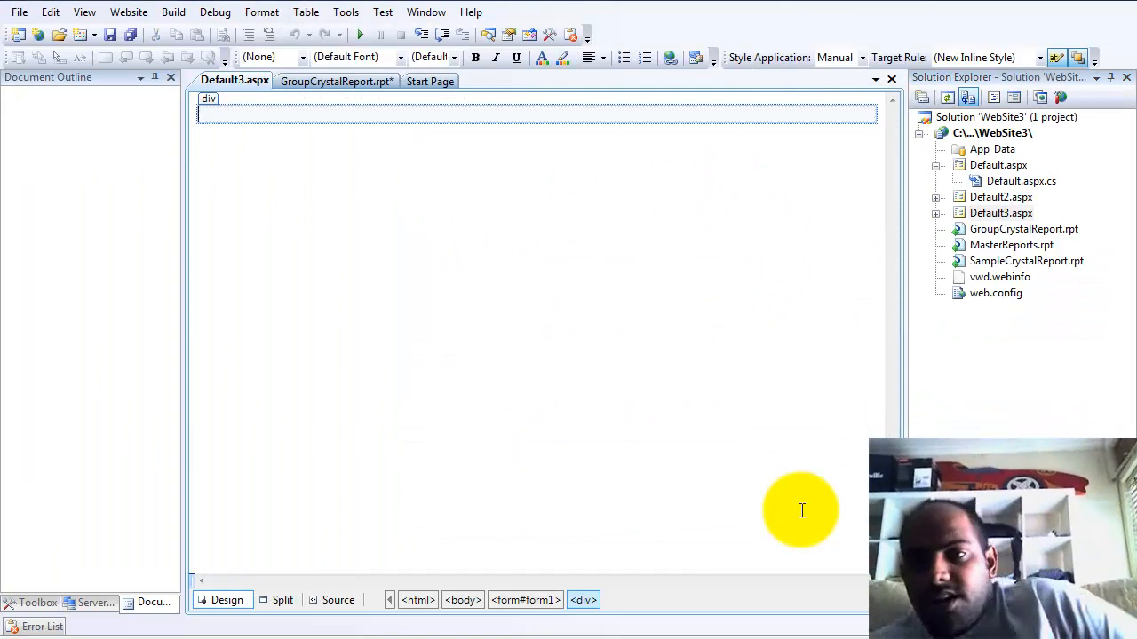
Add a CrystalReportViewer control from the Reporting controls to Default3.aspx.
left_click(40, 603)
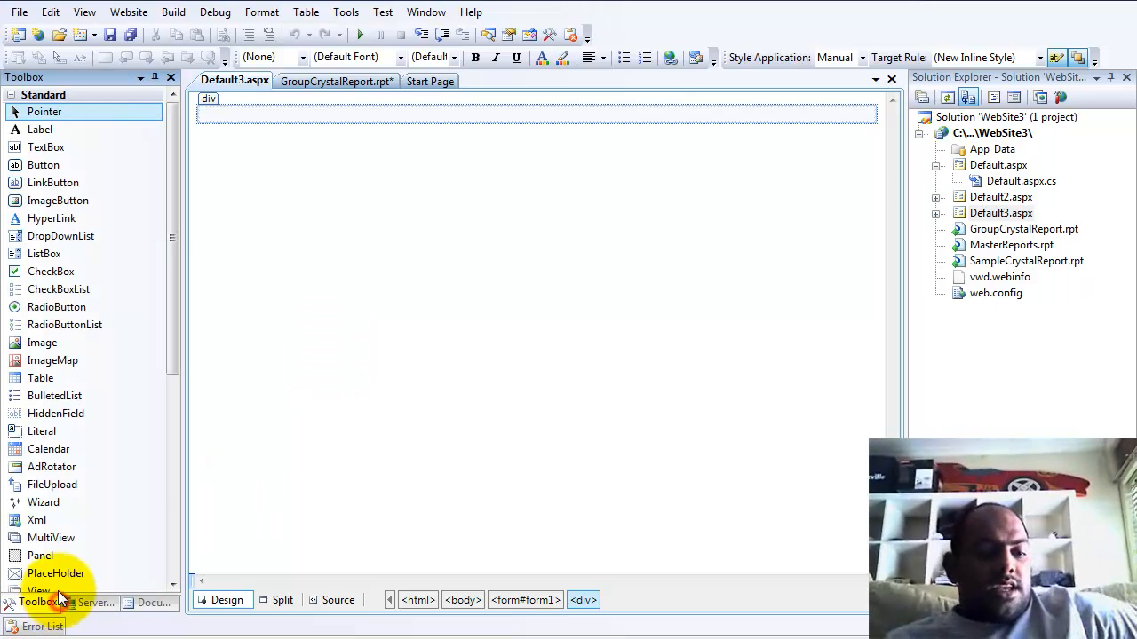
left_click(11, 97)
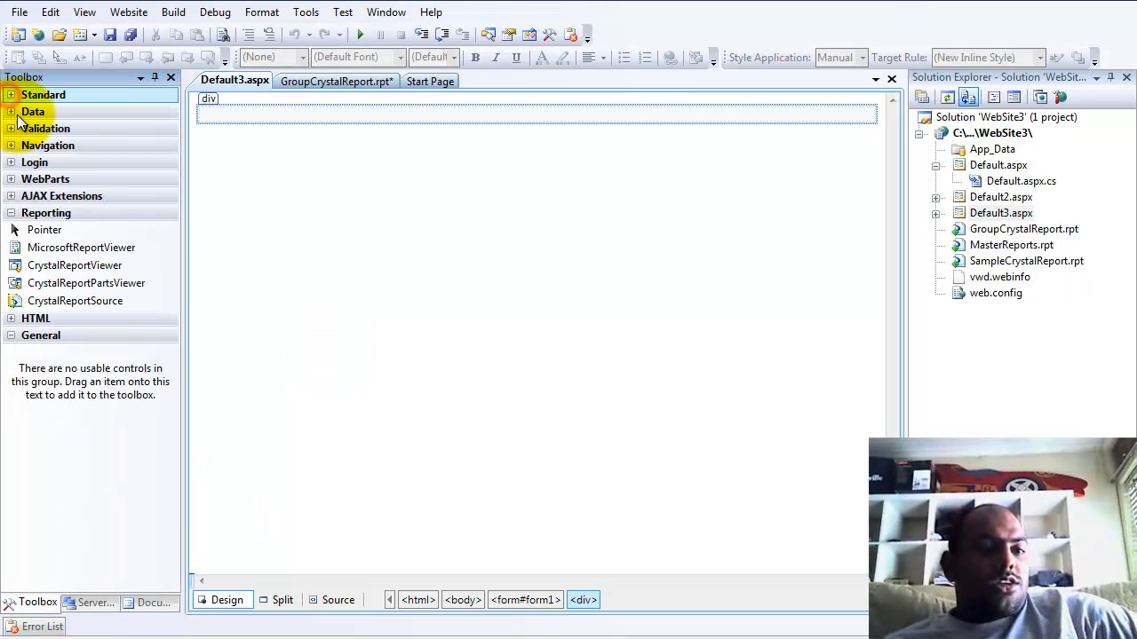
double_click(82, 270)
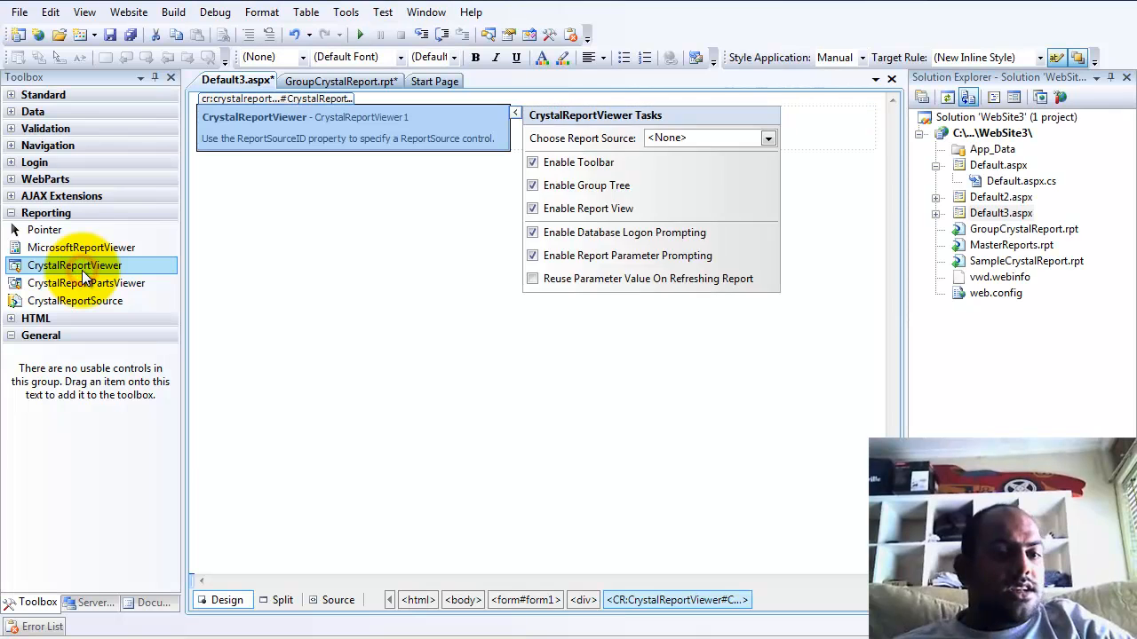
Create the report source CrystalReportSource1 for the viewer, using GroupCrystalReport.rpt as its Crystal Report.
left_click(768, 139)
left_click(746, 168)
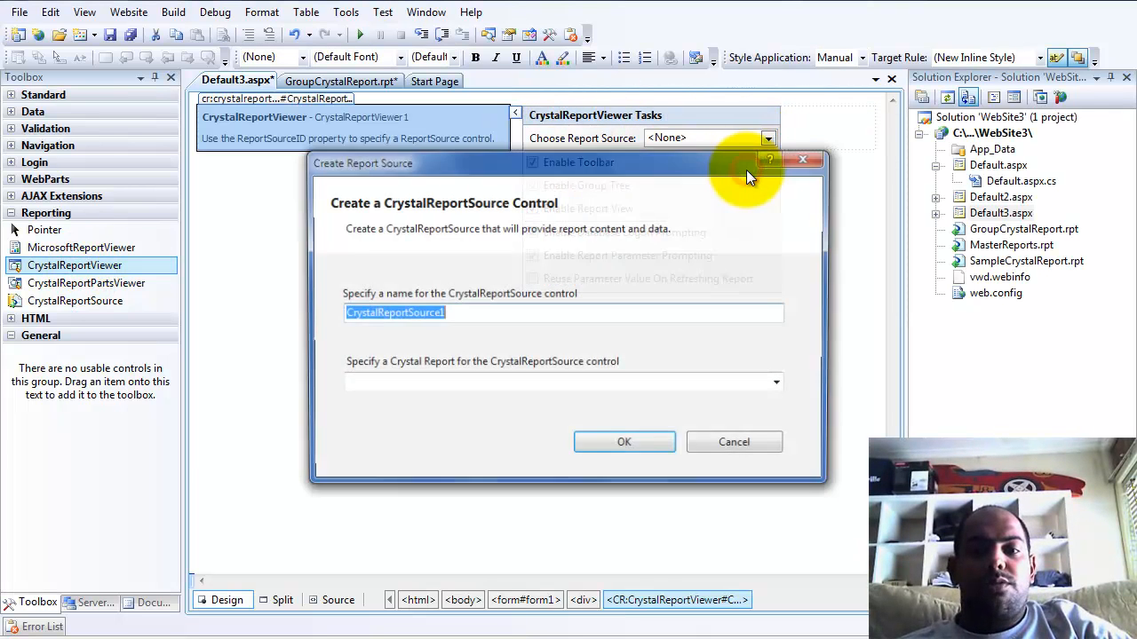
left_click(780, 384)
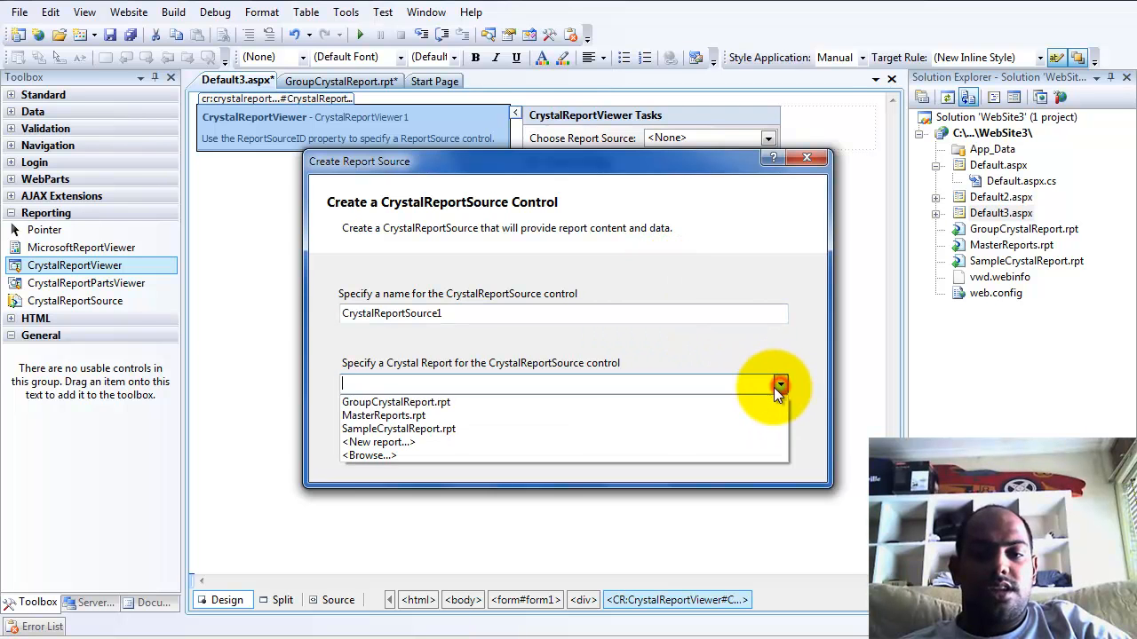
left_click(710, 401)
left_click(636, 446)
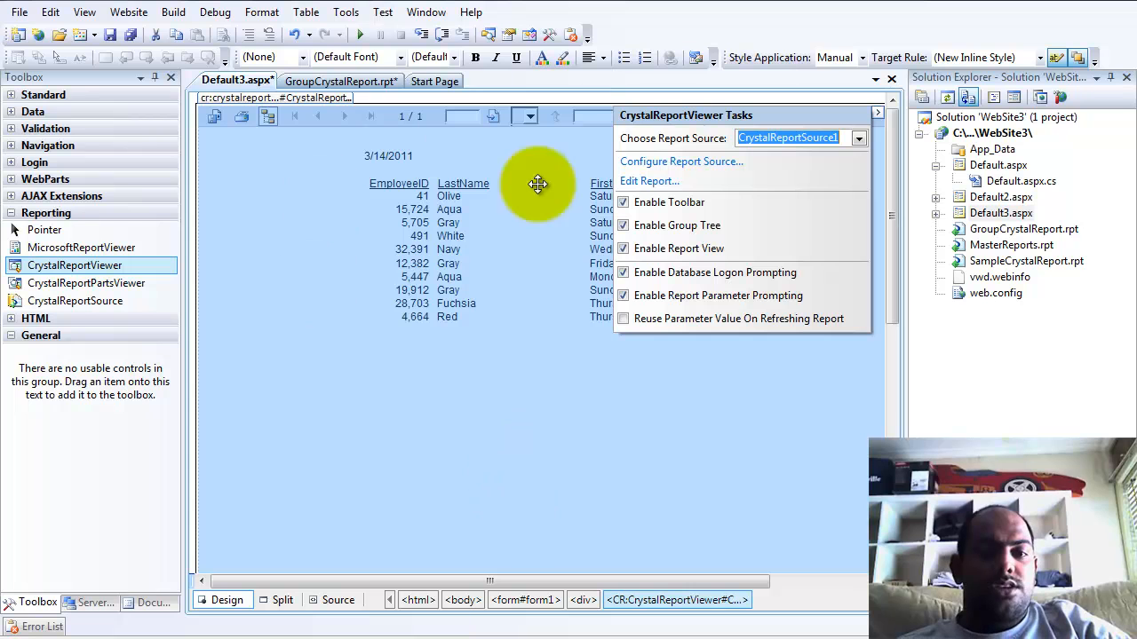
Save Default3.aspx, run it to view the grouped employee report in the browser, and close the browser.
left_click(111, 35)
key("F5")
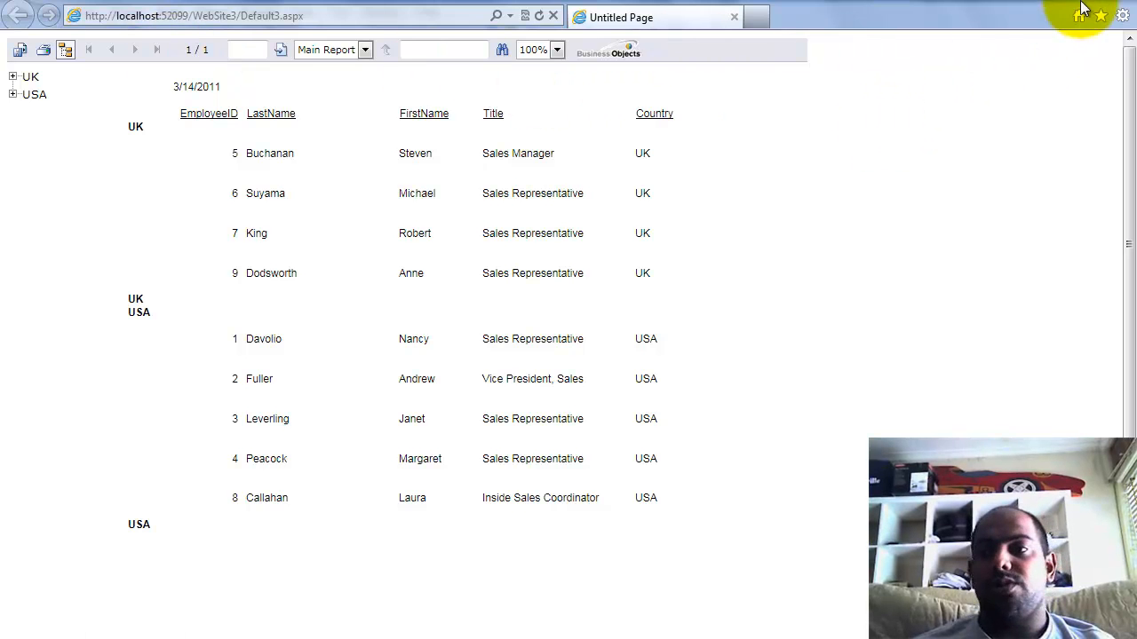
left_click(1116, 1)
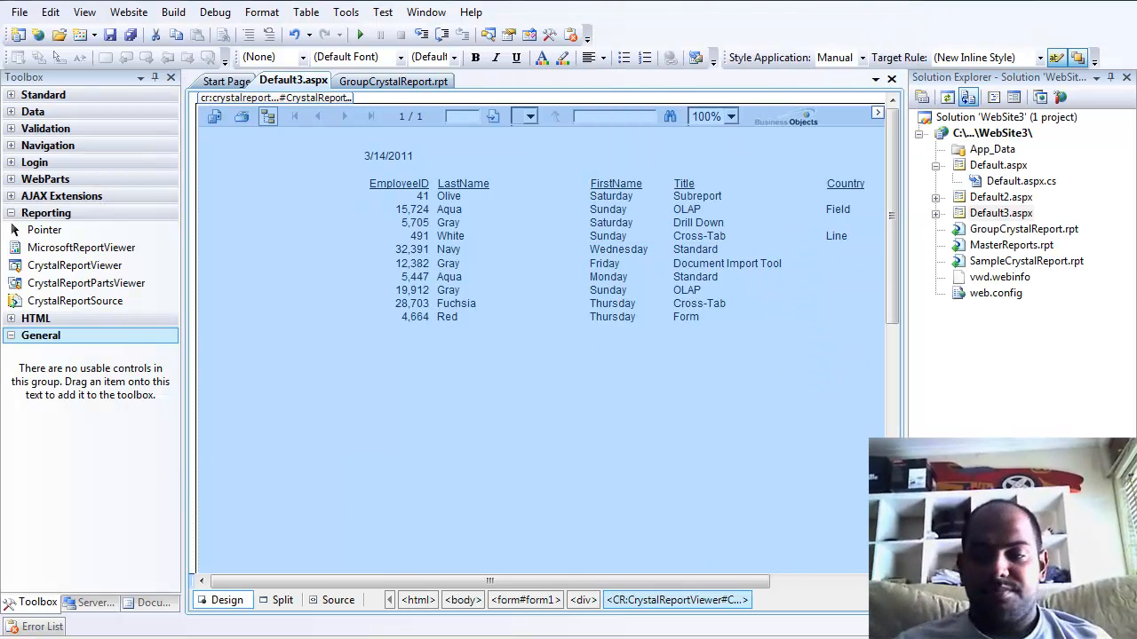
Sign out of Google Talk and close its window to return to the report form.
left_click(971, 77)
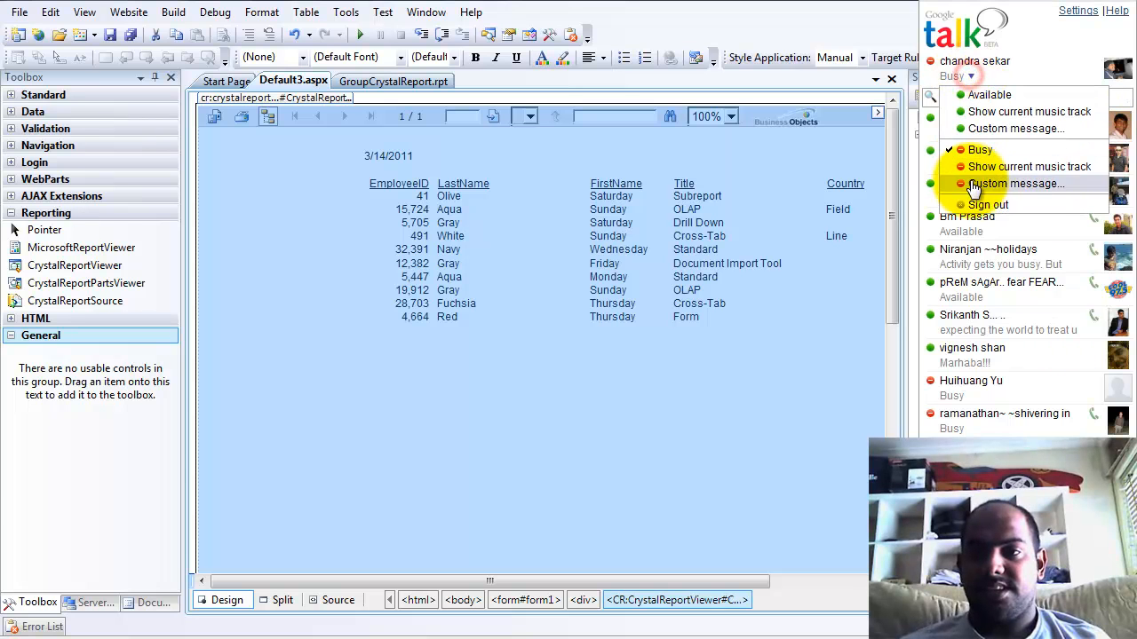
left_click(987, 204)
left_click(1128, 3)
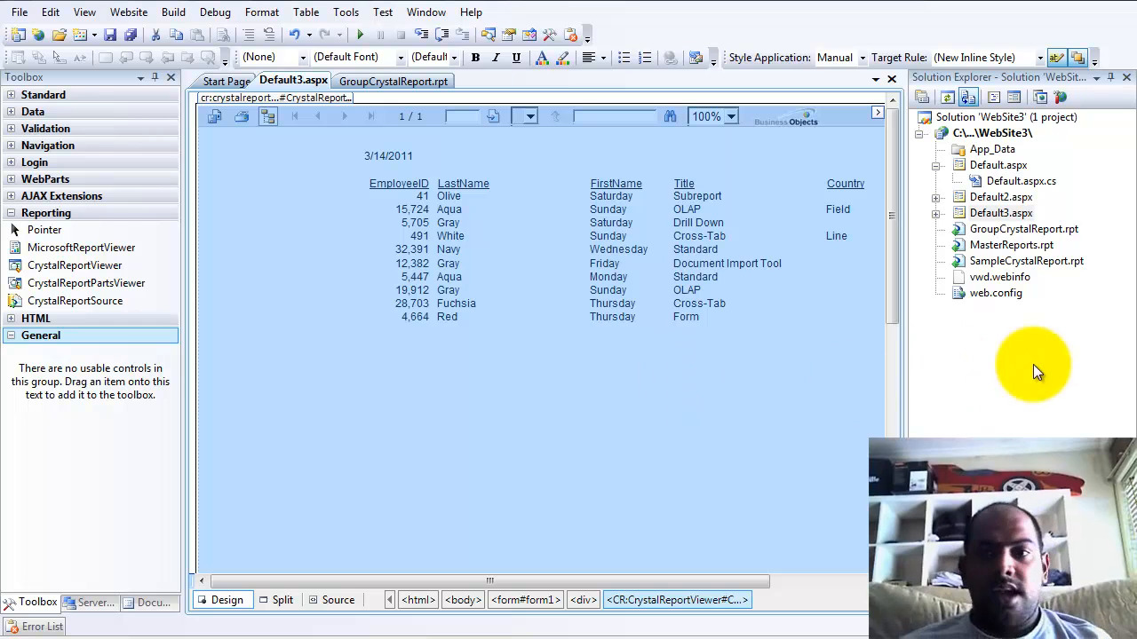
Open GroupCrystalReport.rpt and delete the Group #1 Name field from the Country group footer.
double_click(1021, 229)
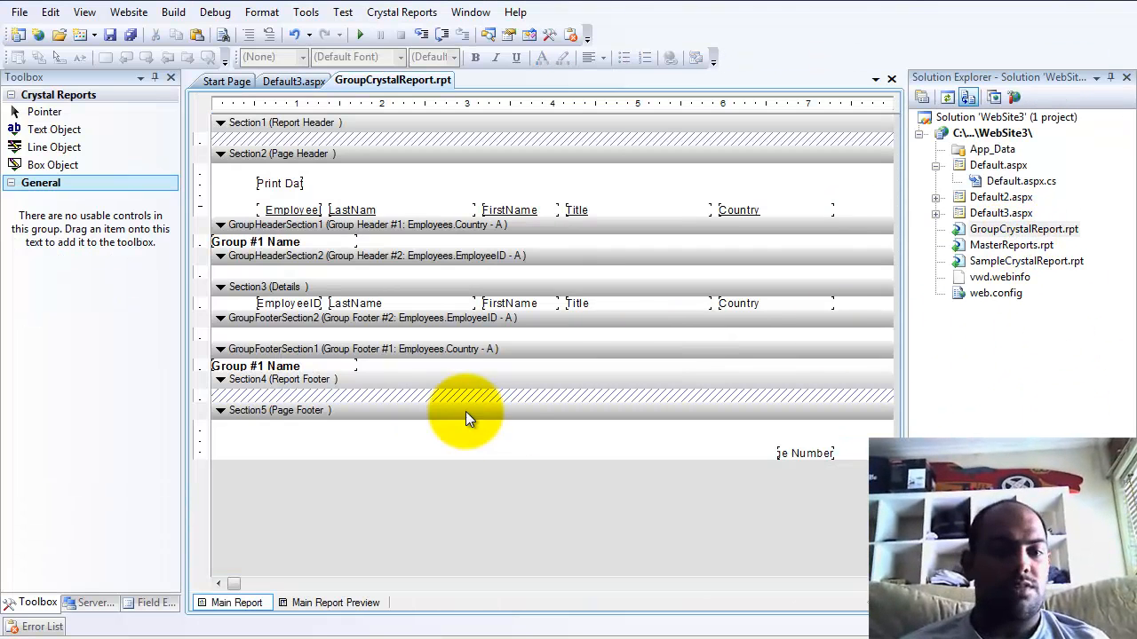
left_click(283, 366)
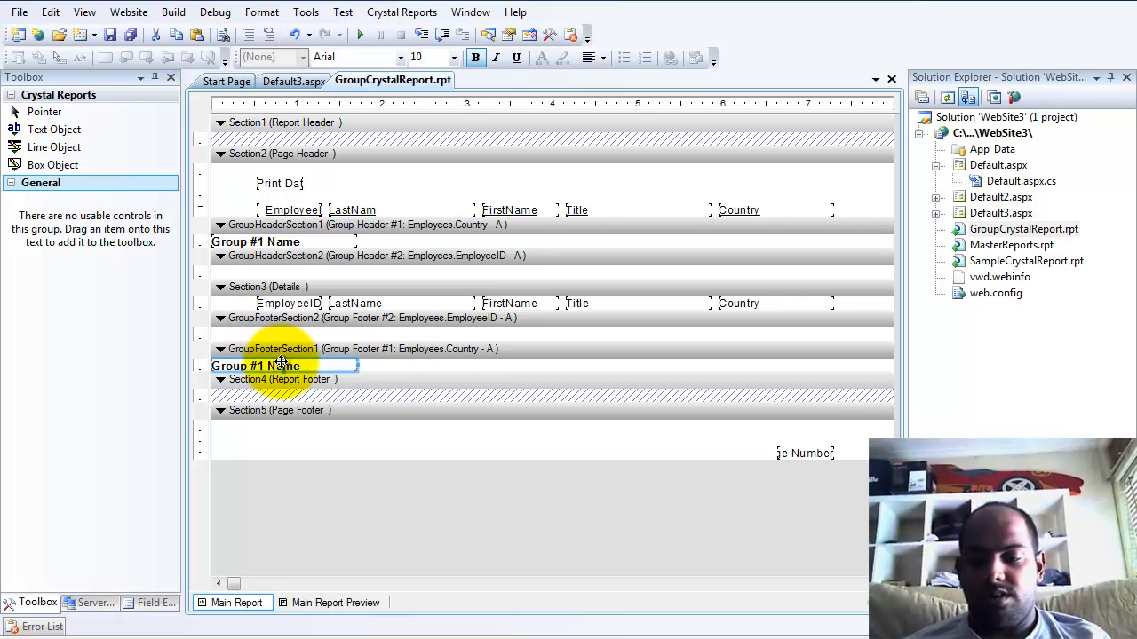
key("Delete")
Insert a text object reading "Group Count" at the start of the Country group footer.
right_click(284, 362)
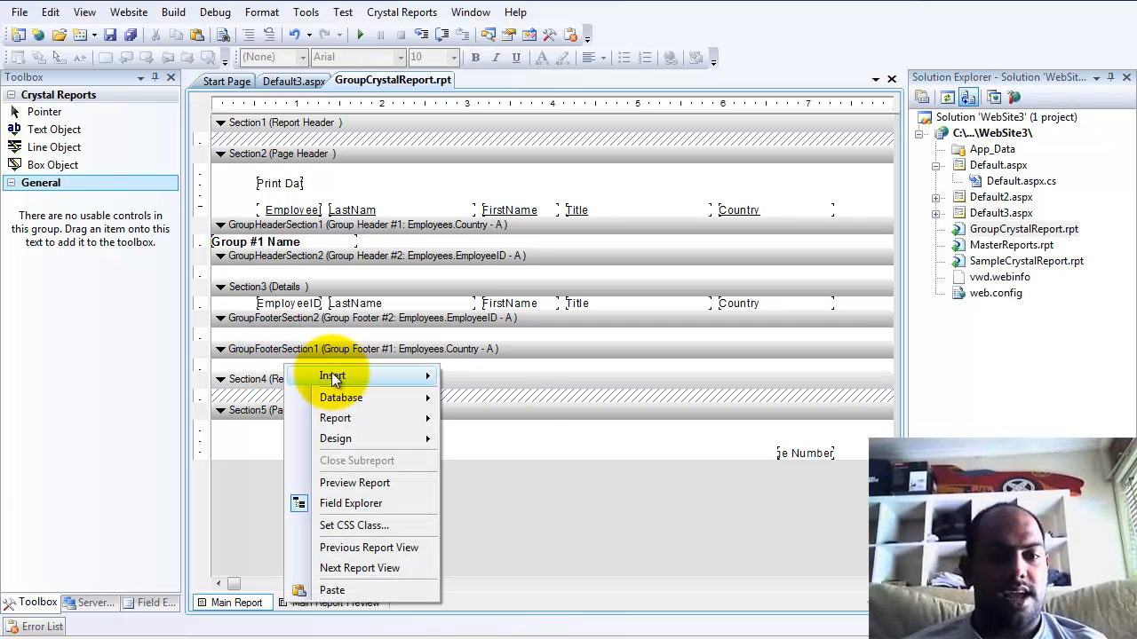
left_click(344, 378)
left_click(497, 398)
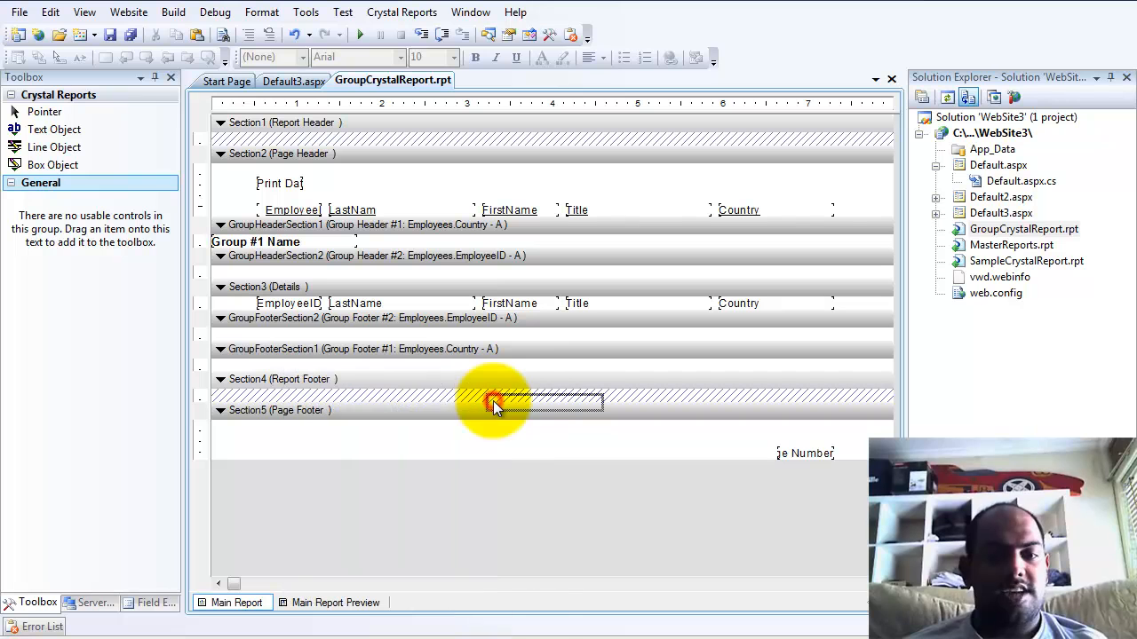
left_click(218, 366)
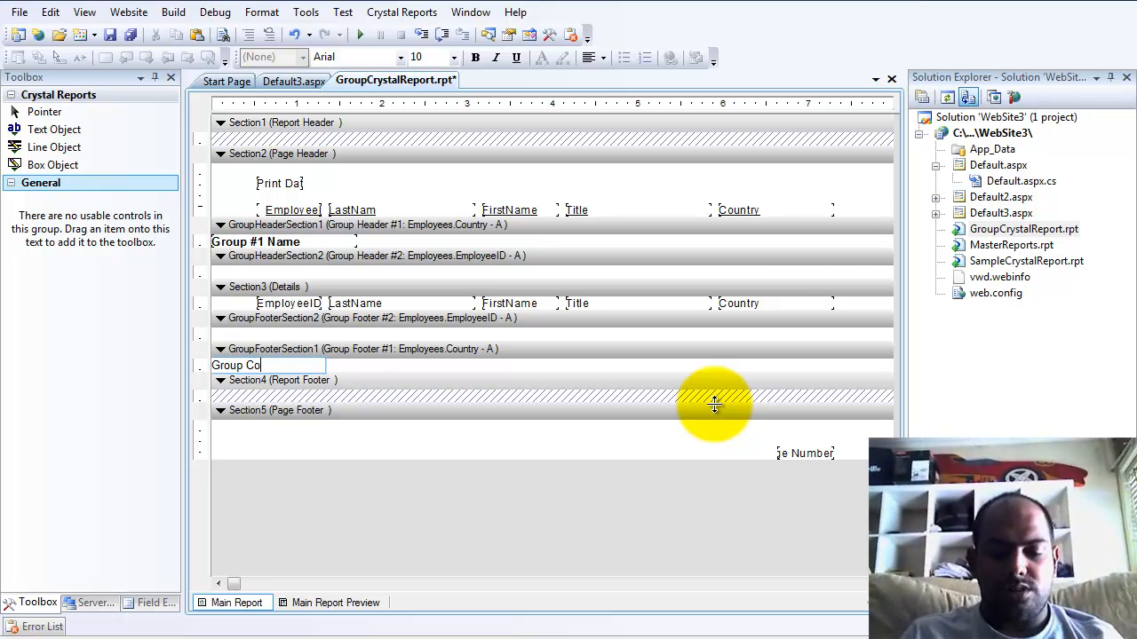
left_click(442, 360)
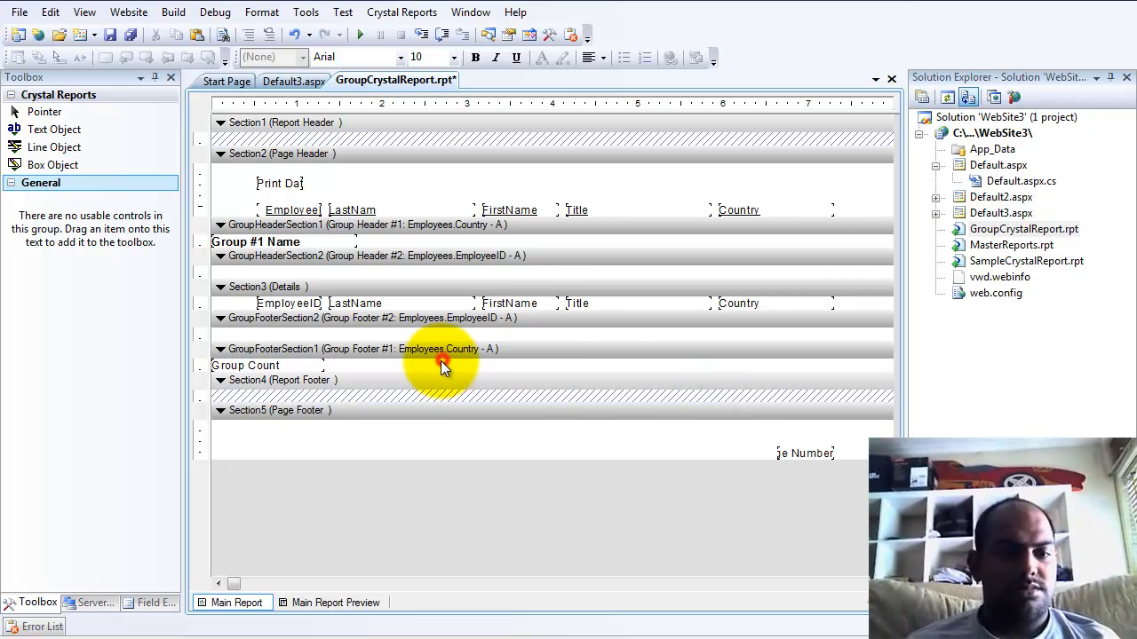
Insert a Count summary of Employees.Country and move it beside the Group Count text in the Country group footer.
right_click(369, 364)
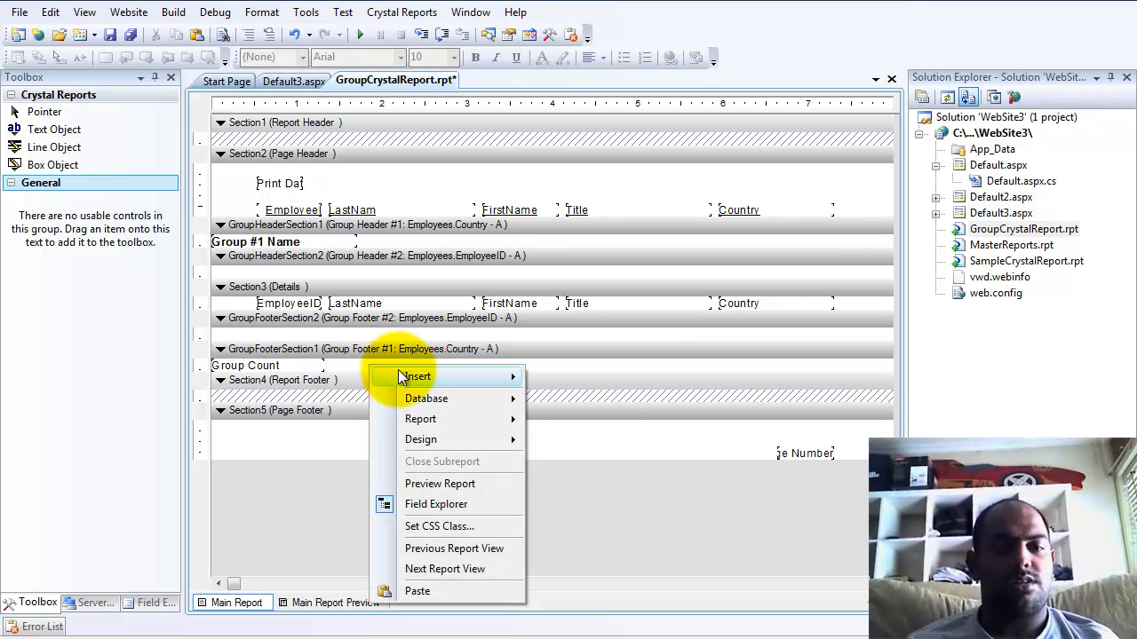
mouse_move(404, 377)
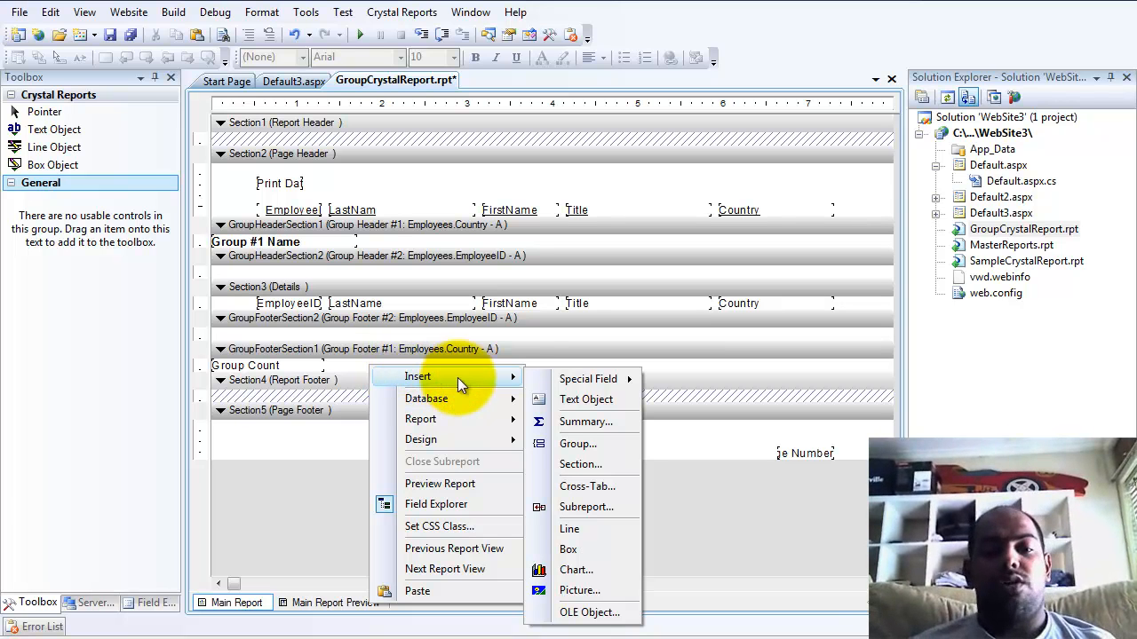
left_click(576, 422)
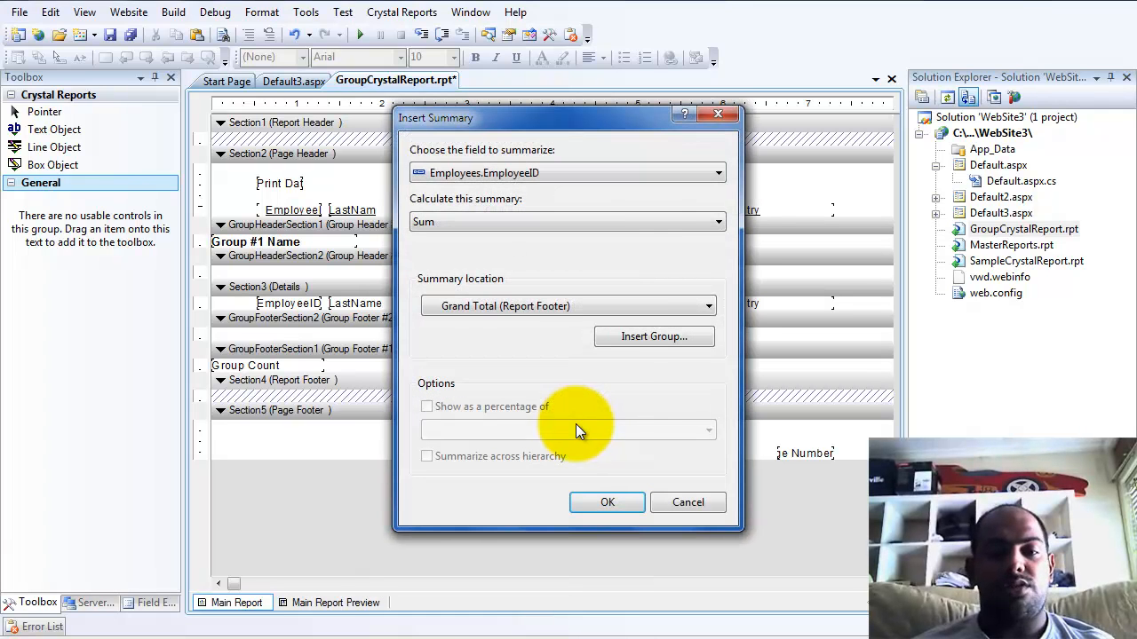
left_click(631, 222)
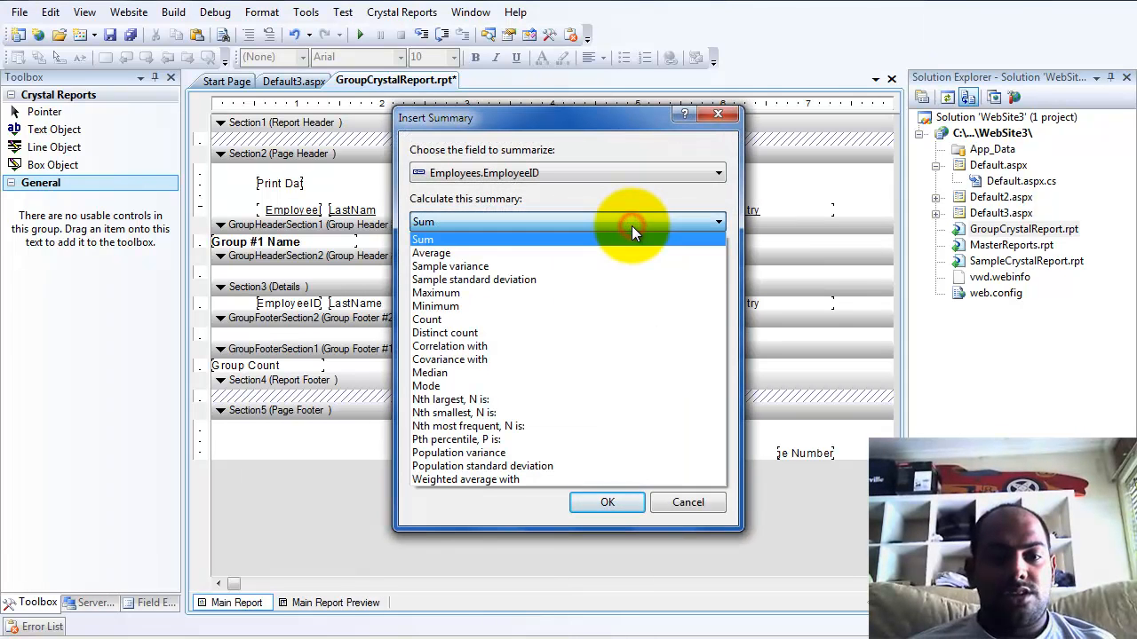
left_click(532, 320)
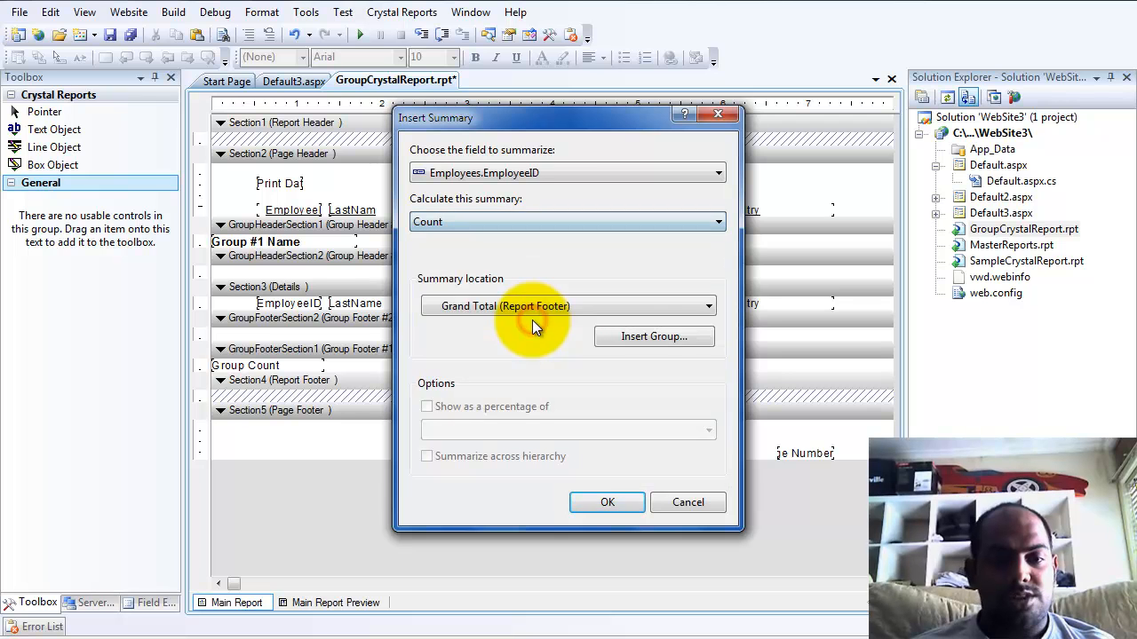
left_click(538, 175)
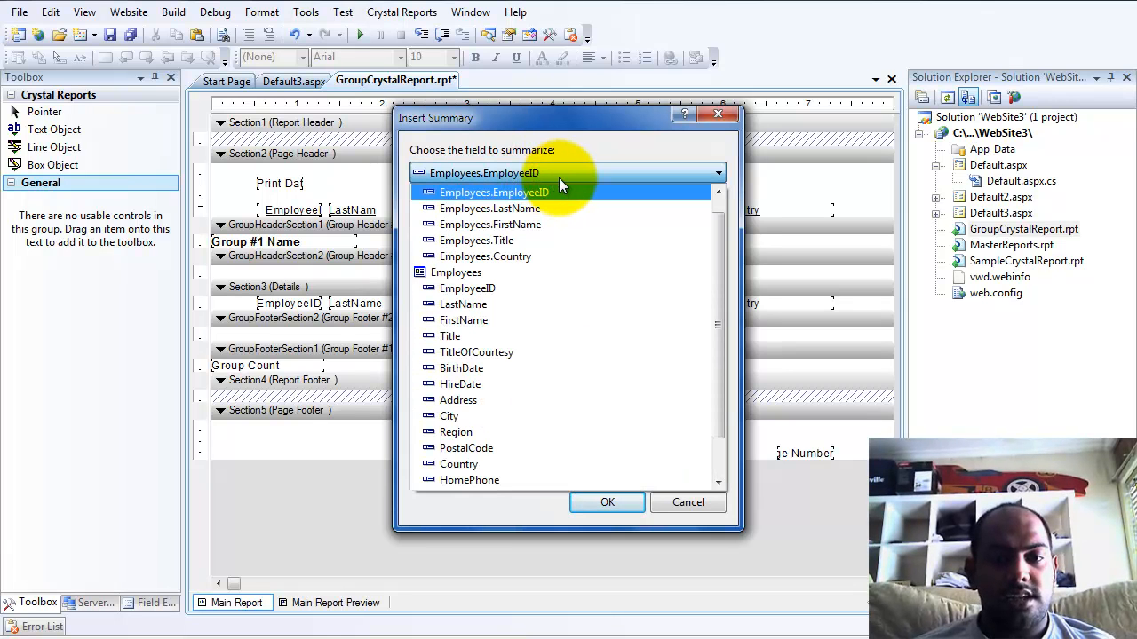
left_click(558, 178)
left_click(549, 180)
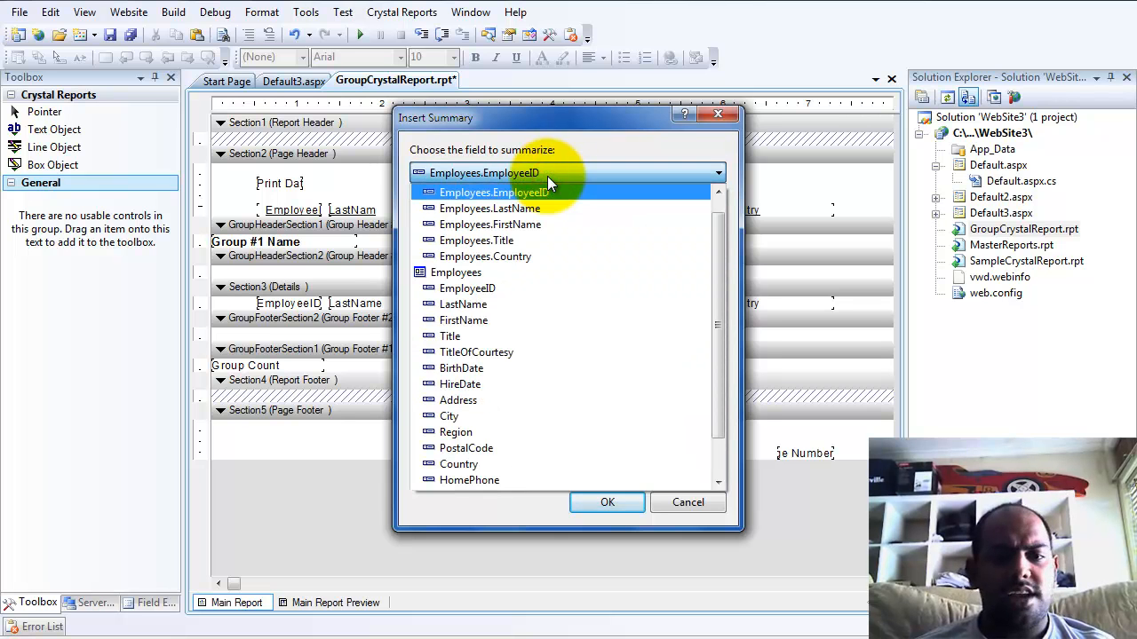
left_click(536, 251)
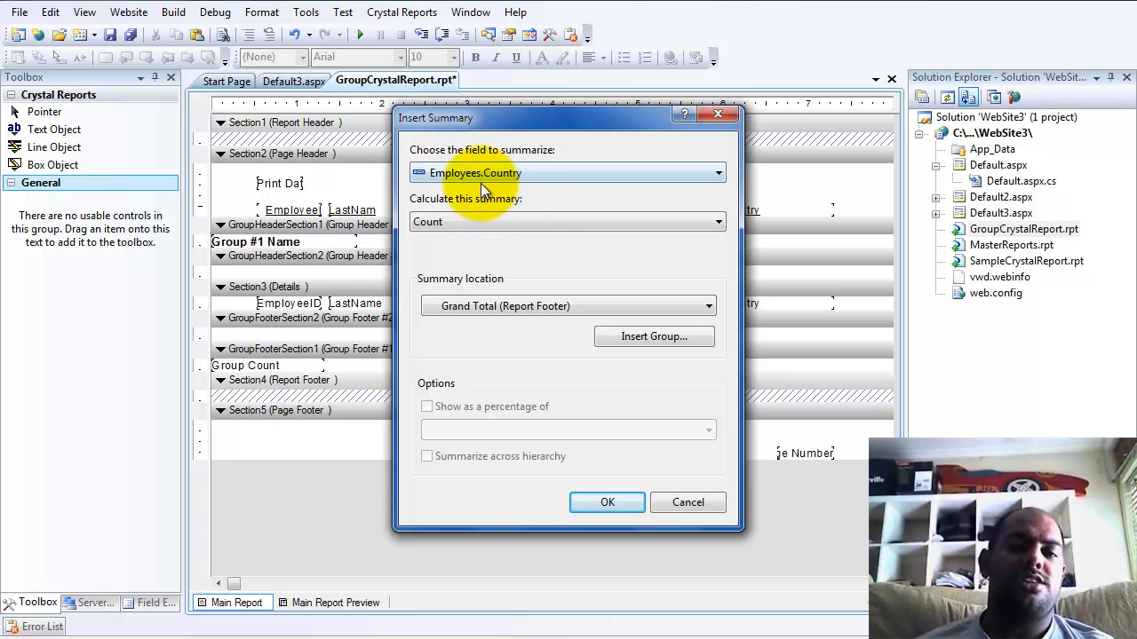
left_click(608, 503)
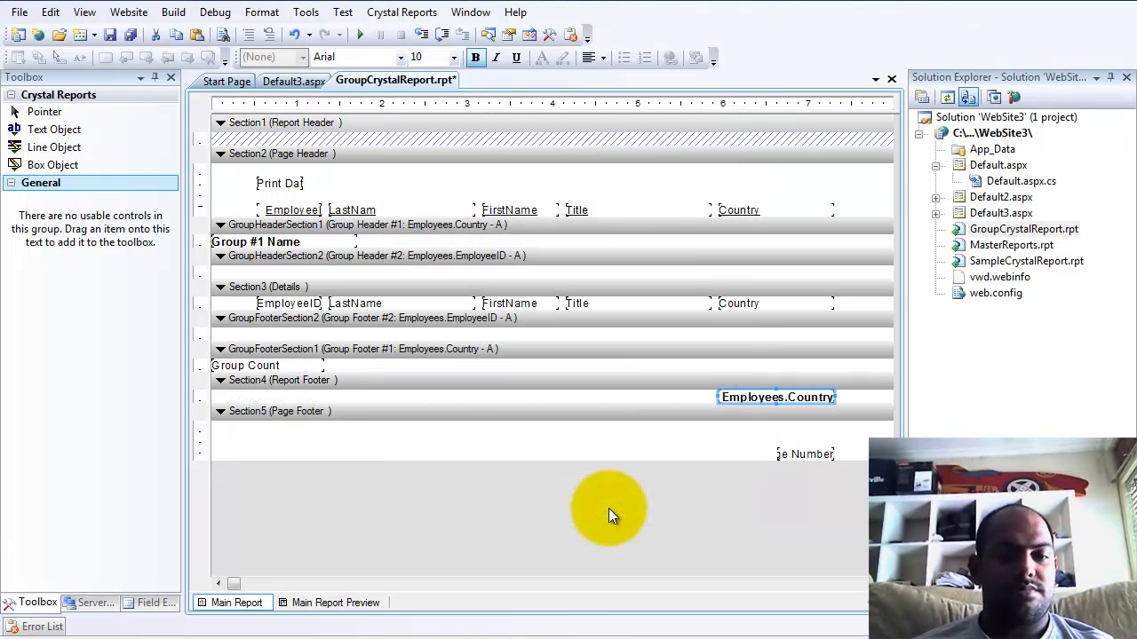
left_click_drag(747, 398, 356, 367)
left_click(427, 404)
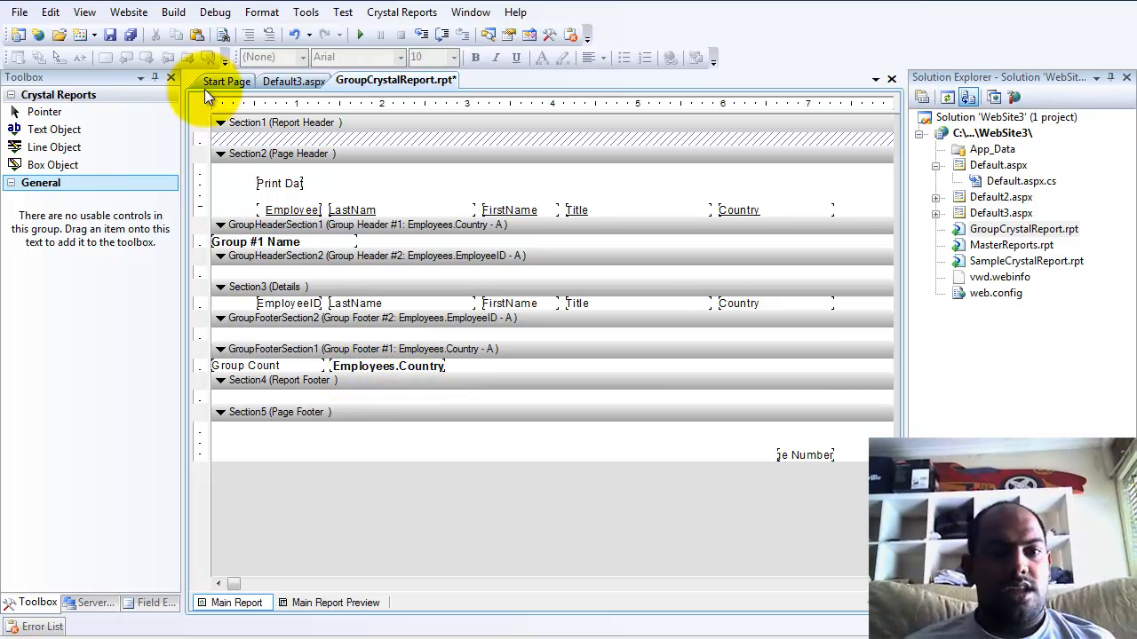
Run Default3.aspx to check the group counts in the browser, and close the browser.
left_click(359, 39)
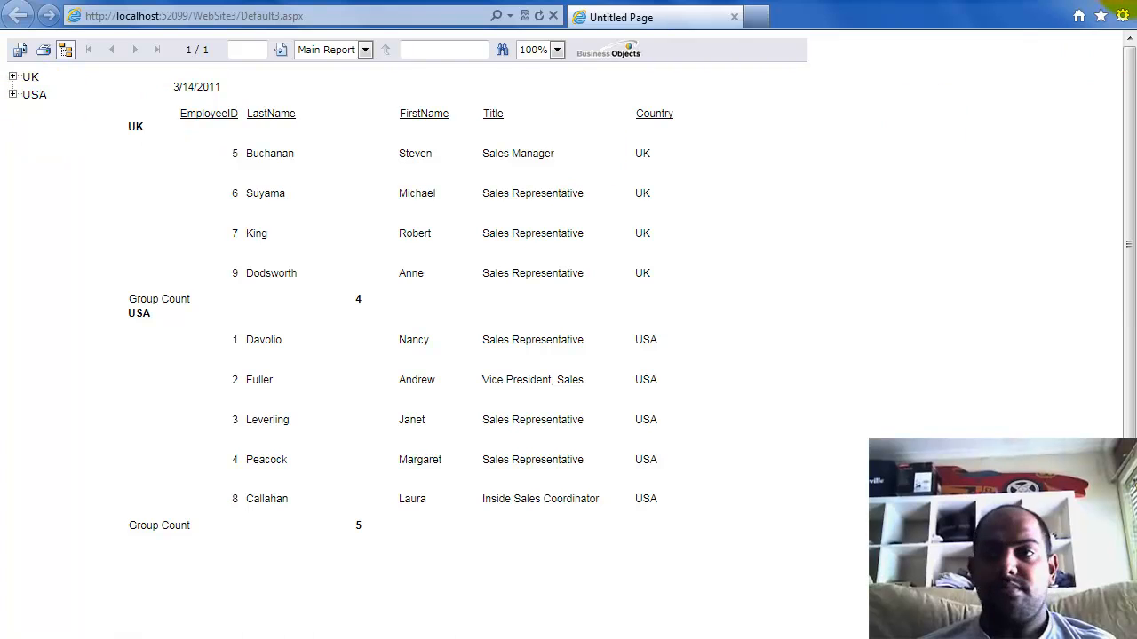
left_click(1116, 2)
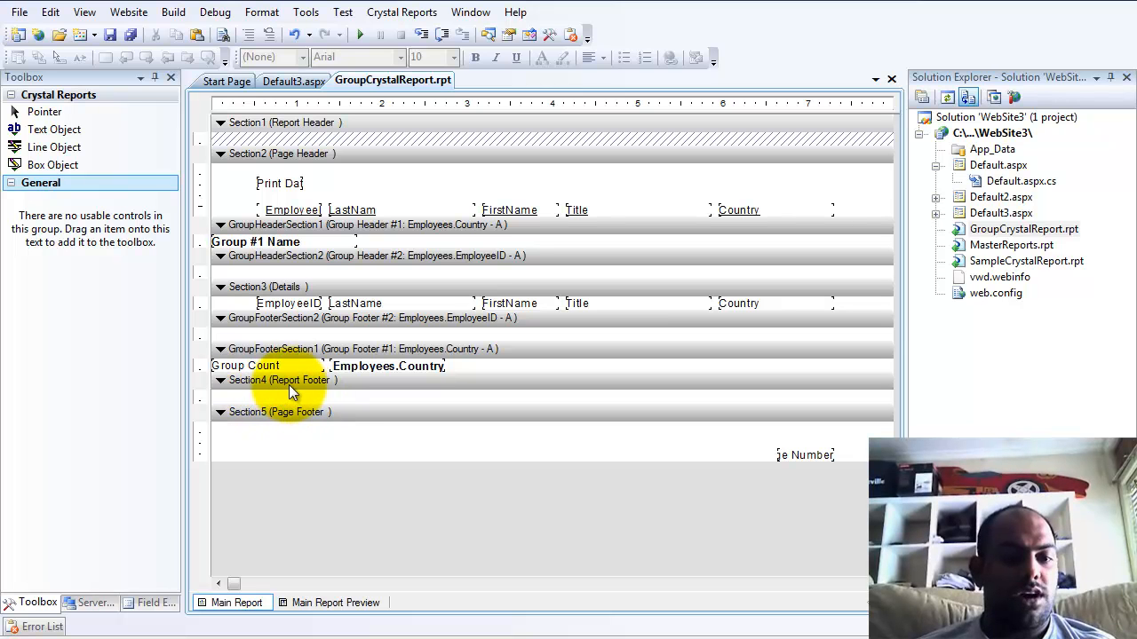
Insert a text object reading "Grand Total" at the start of the Report Footer section.
right_click(341, 397)
mouse_move(376, 407)
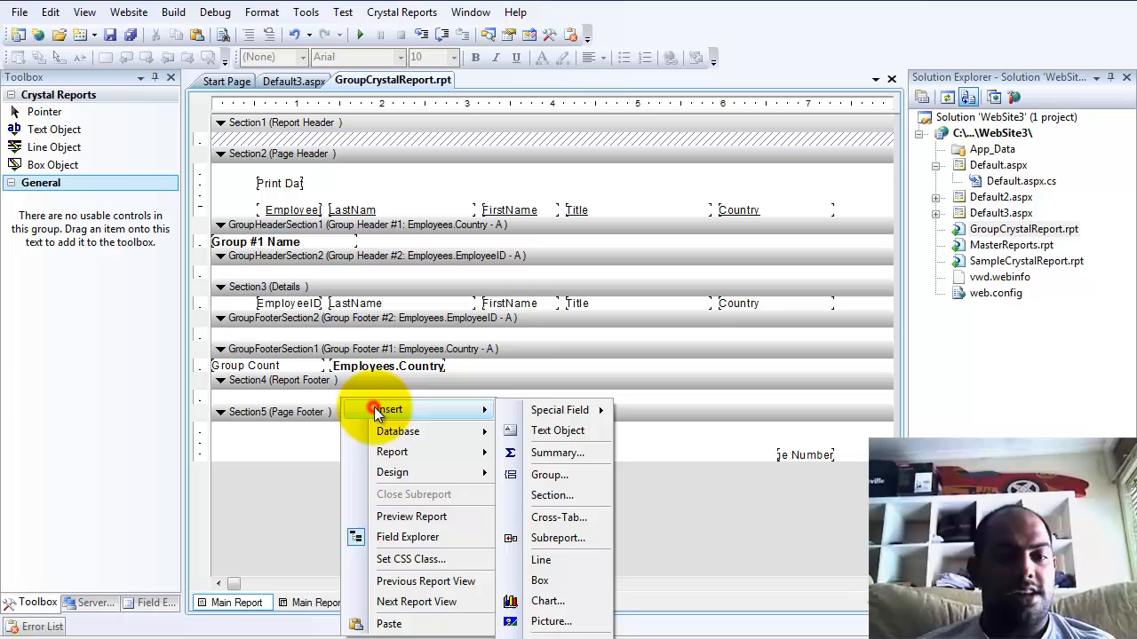
left_click(537, 432)
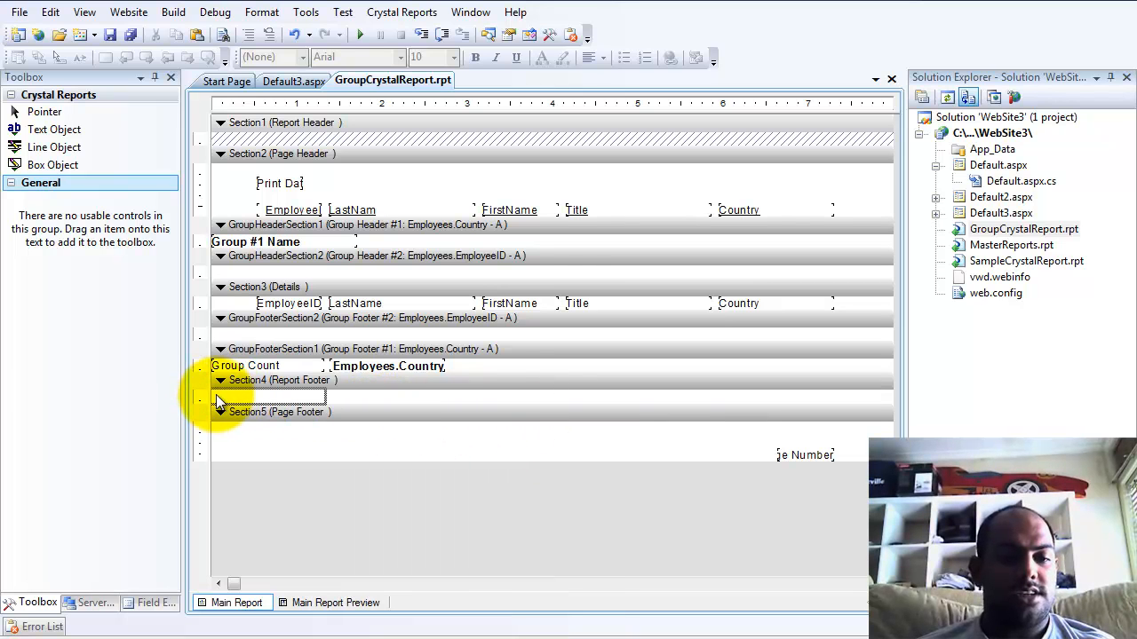
left_click(221, 399)
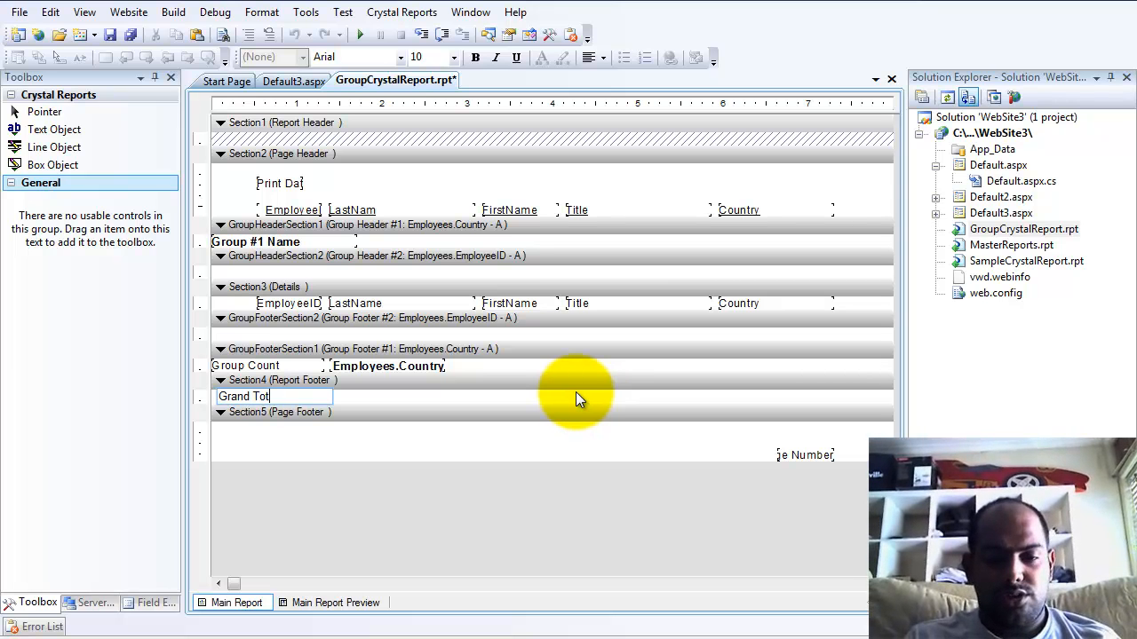
left_click(507, 436)
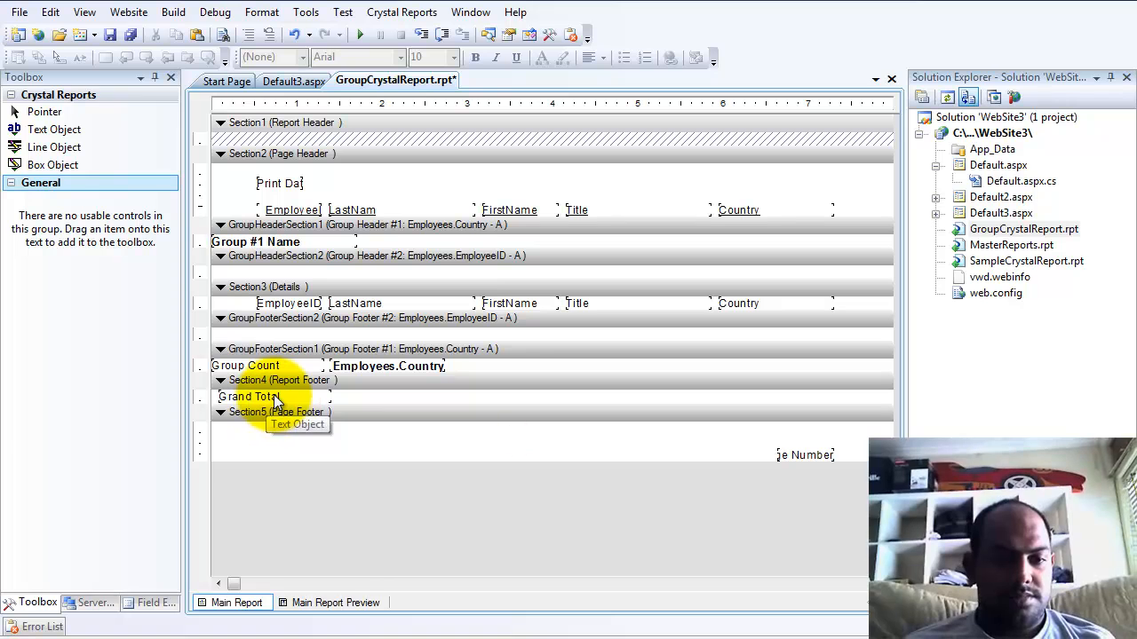
Insert a Count summary of Employees.EmployeeID in the Report Footer and move it beside the Grand Total text.
right_click(347, 399)
mouse_move(397, 416)
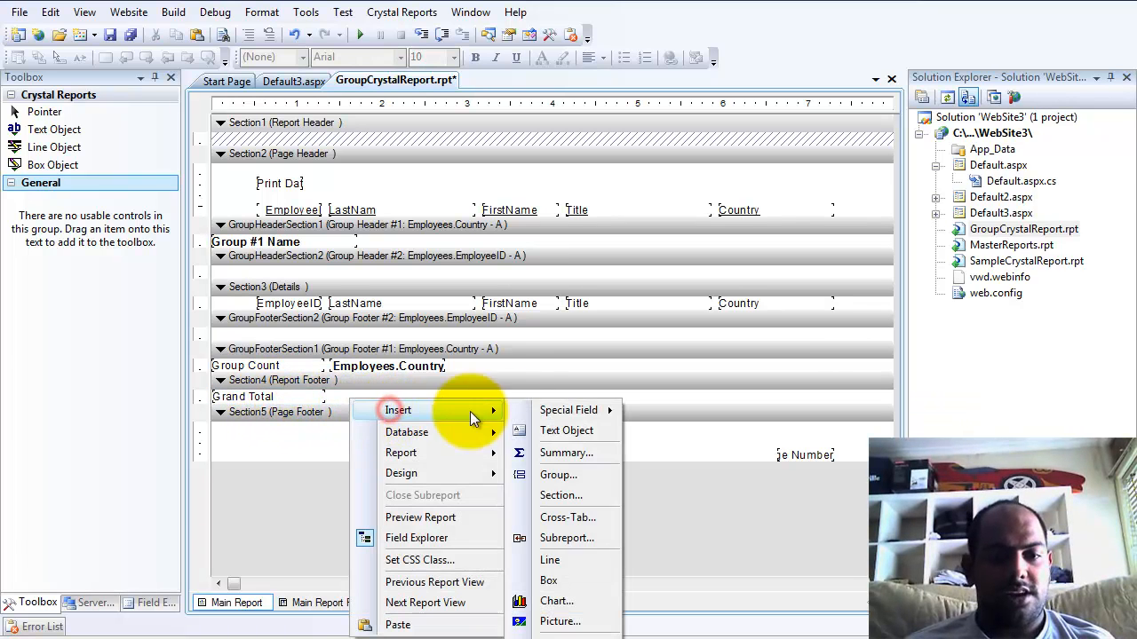
left_click(559, 453)
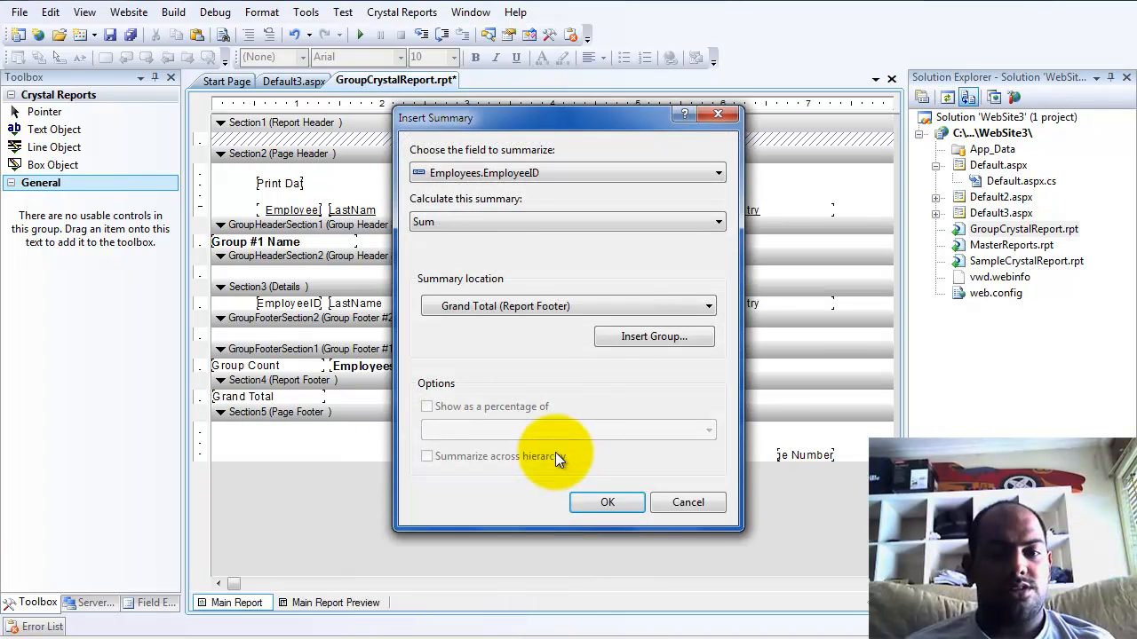
left_click(506, 223)
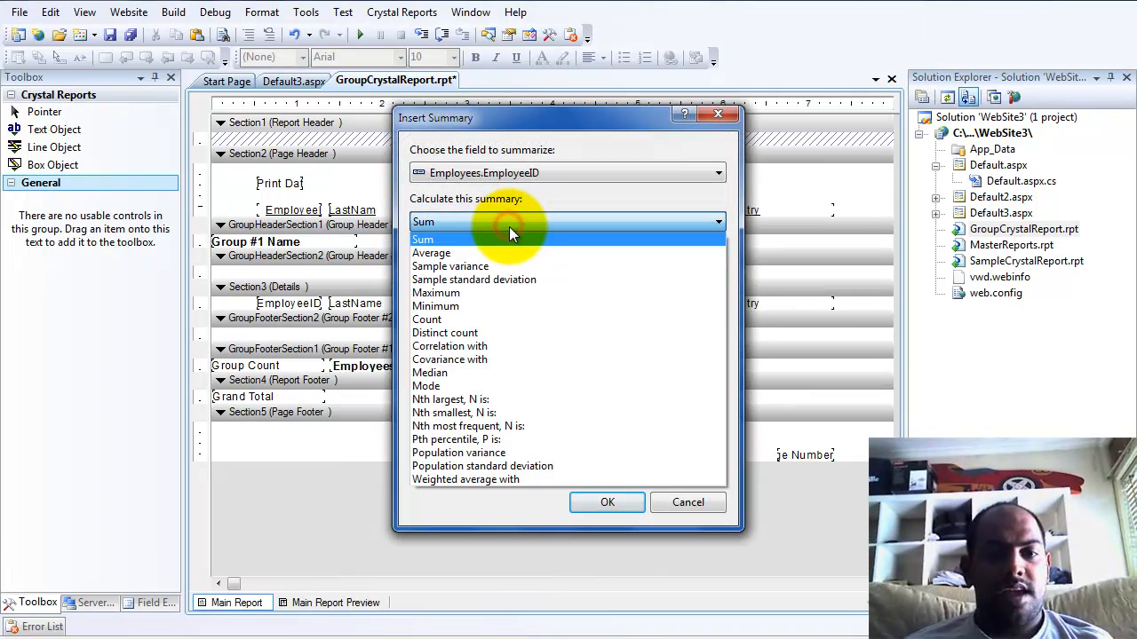
left_click(475, 323)
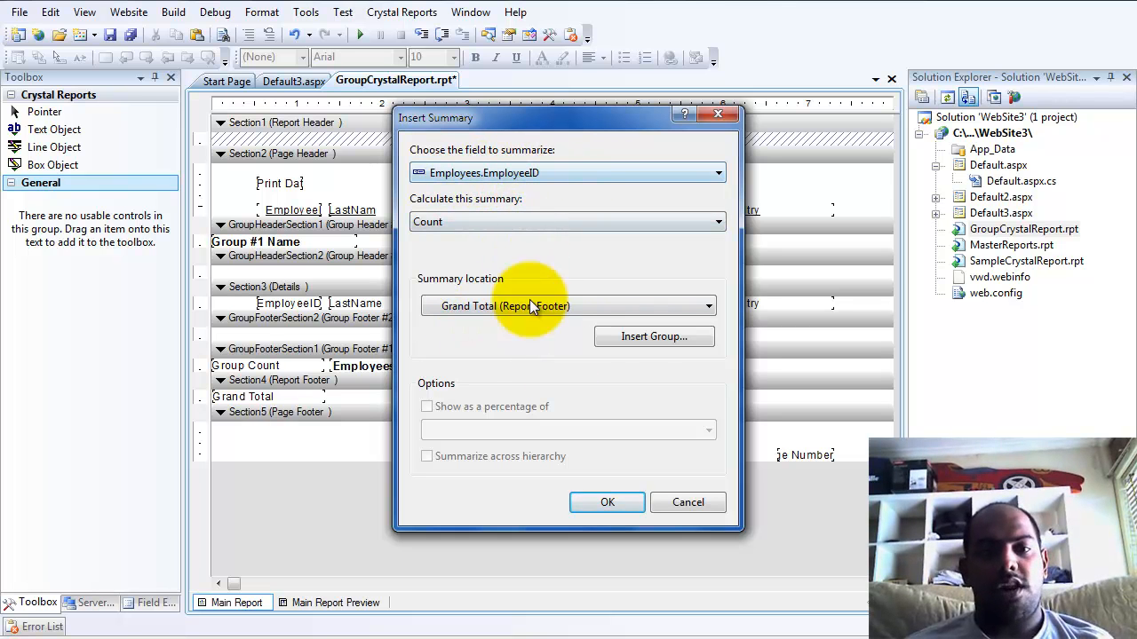
left_click(611, 503)
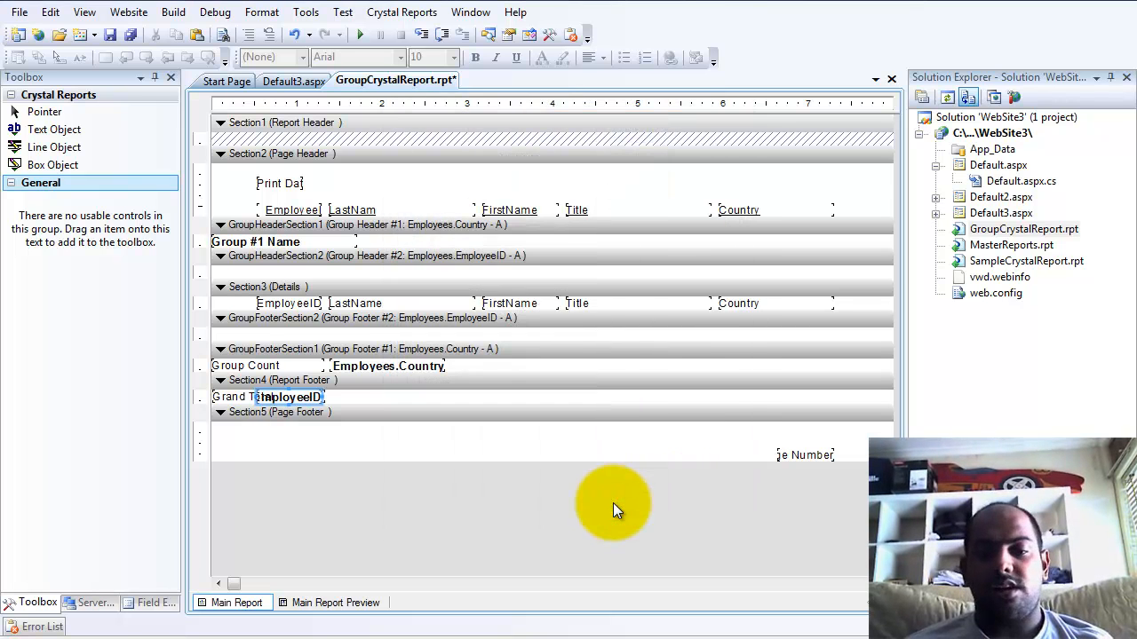
left_click_drag(300, 394, 374, 400)
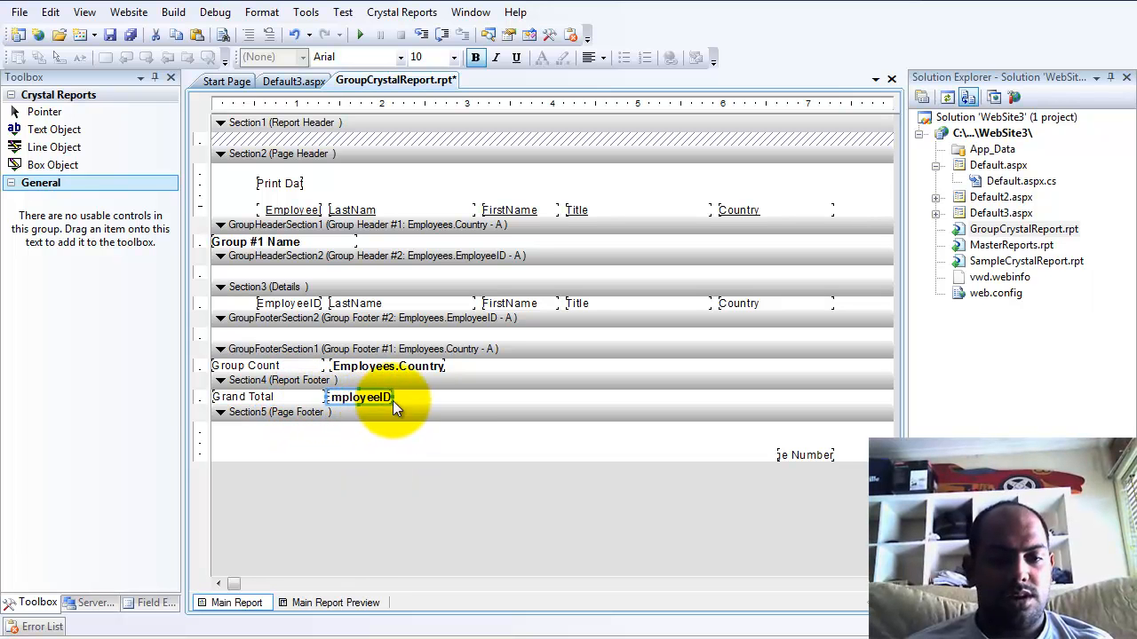
left_click(434, 406)
Save the report, run Default3.aspx to check the grand total in the browser, and close the browser.
left_click(110, 34)
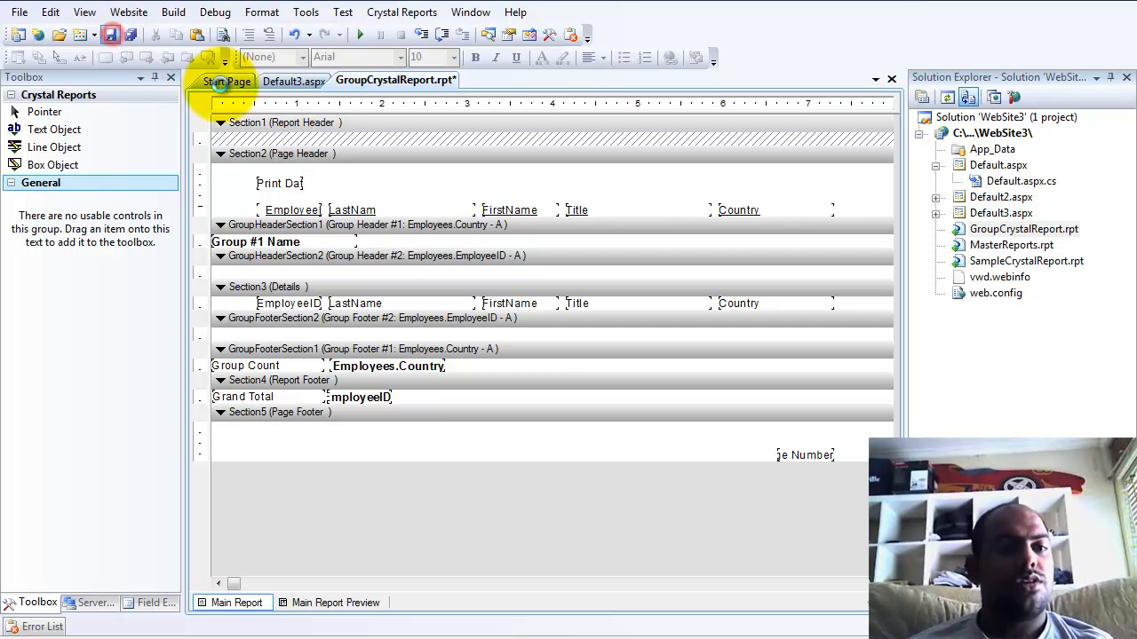
left_click(362, 36)
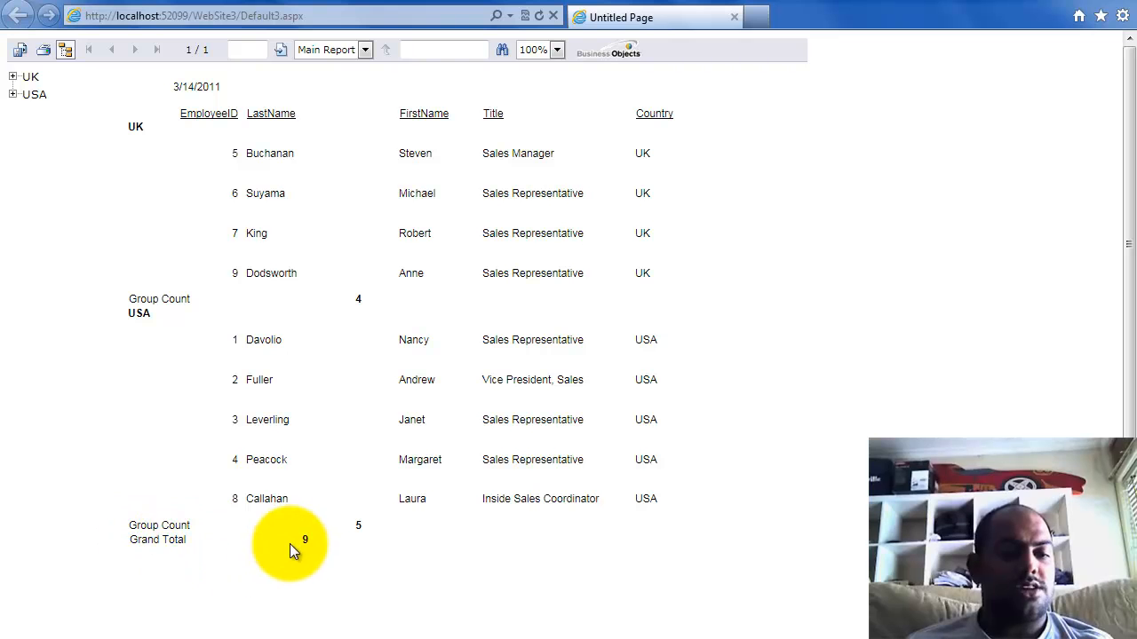
left_click_drag(298, 541, 311, 544)
left_click(317, 540)
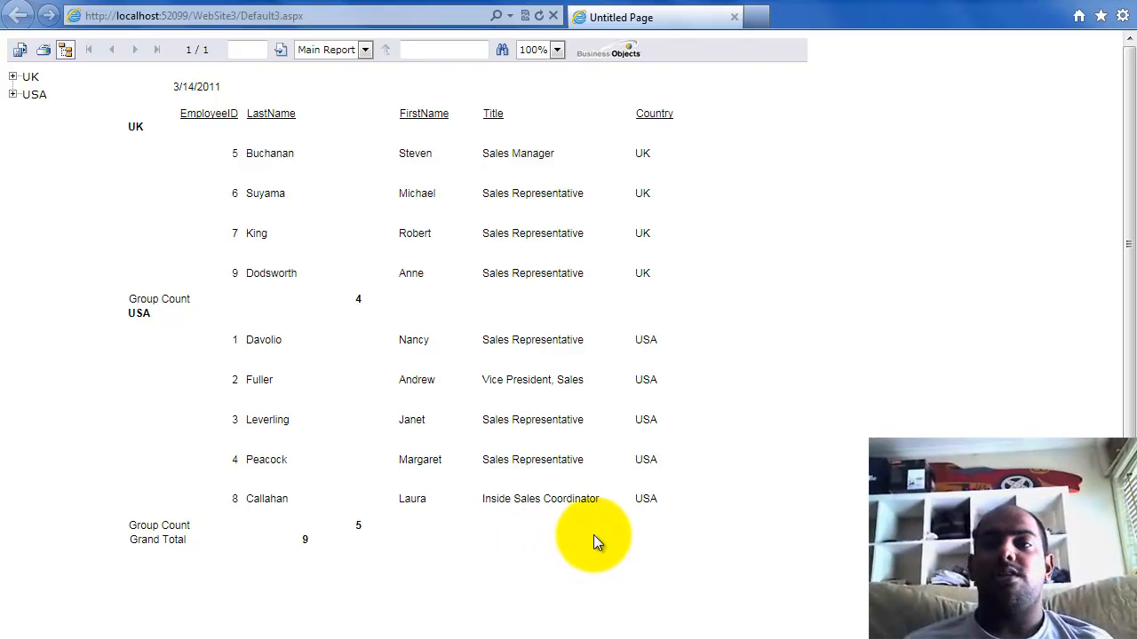
left_click(1126, 5)
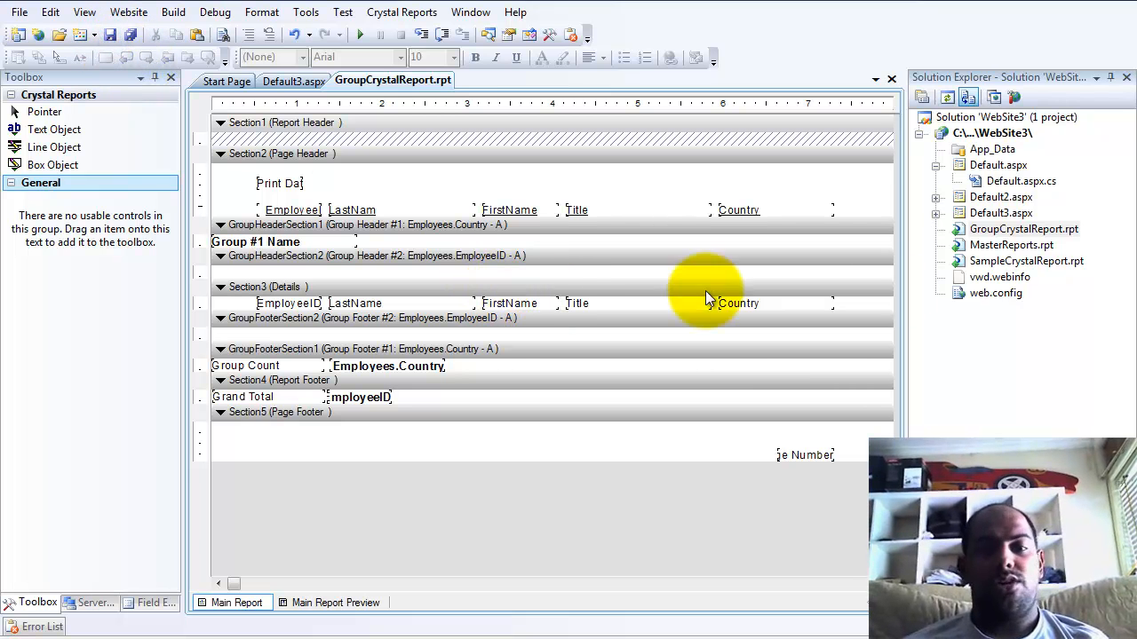
Delete GroupCrystalReport.rpt and Default3.aspx from the WebSite3 project.
right_click(981, 229)
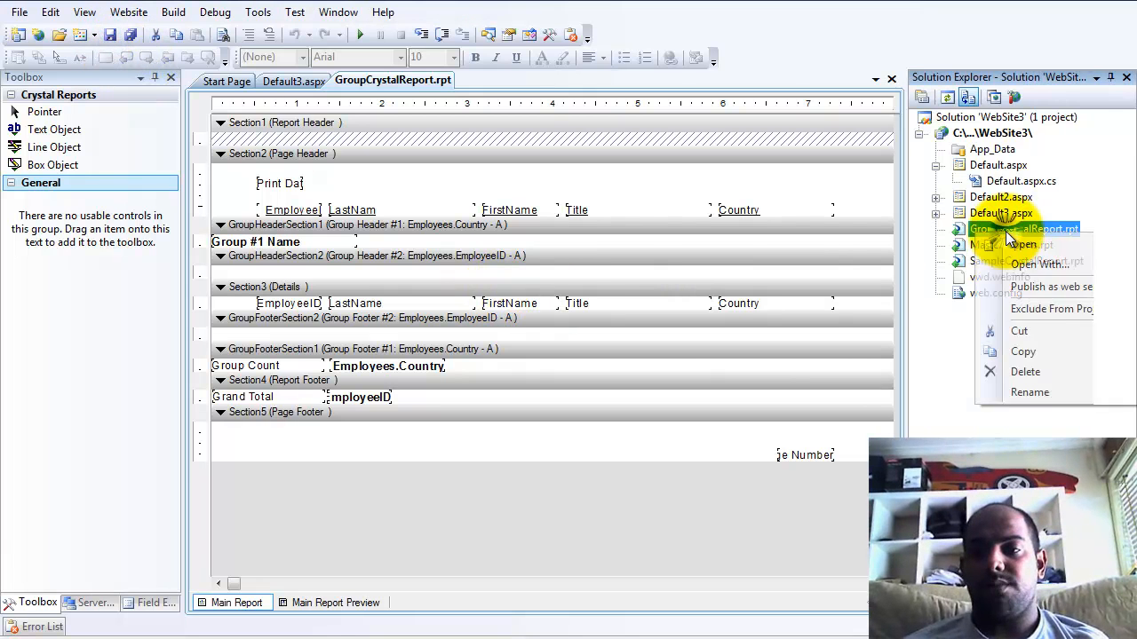
left_click(1042, 372)
left_click(621, 389)
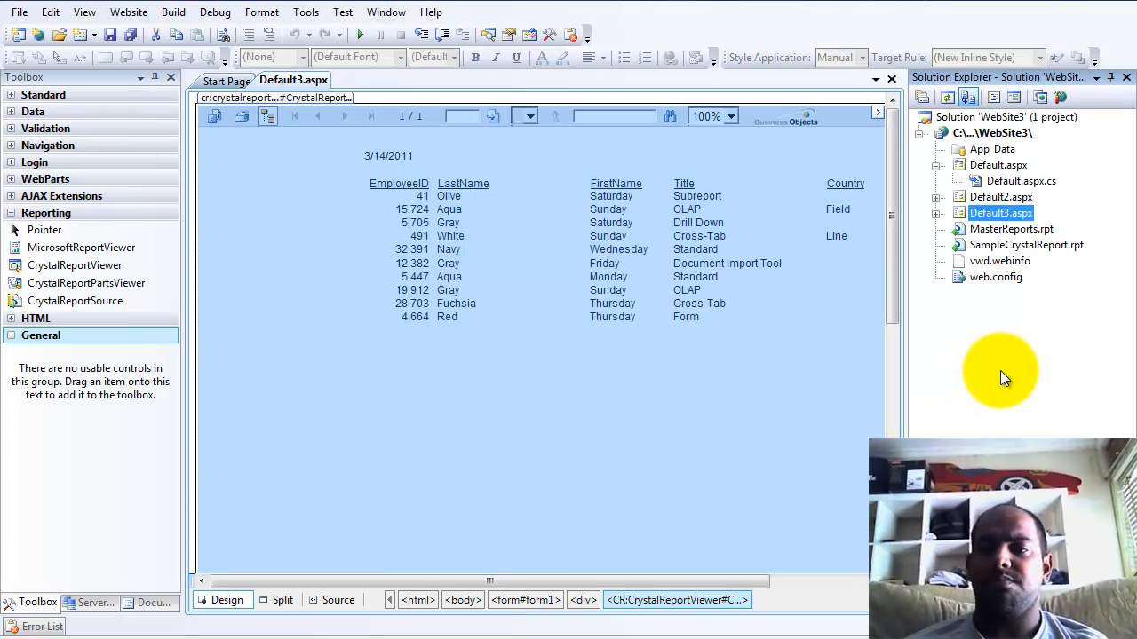
right_click(999, 214)
left_click(1033, 352)
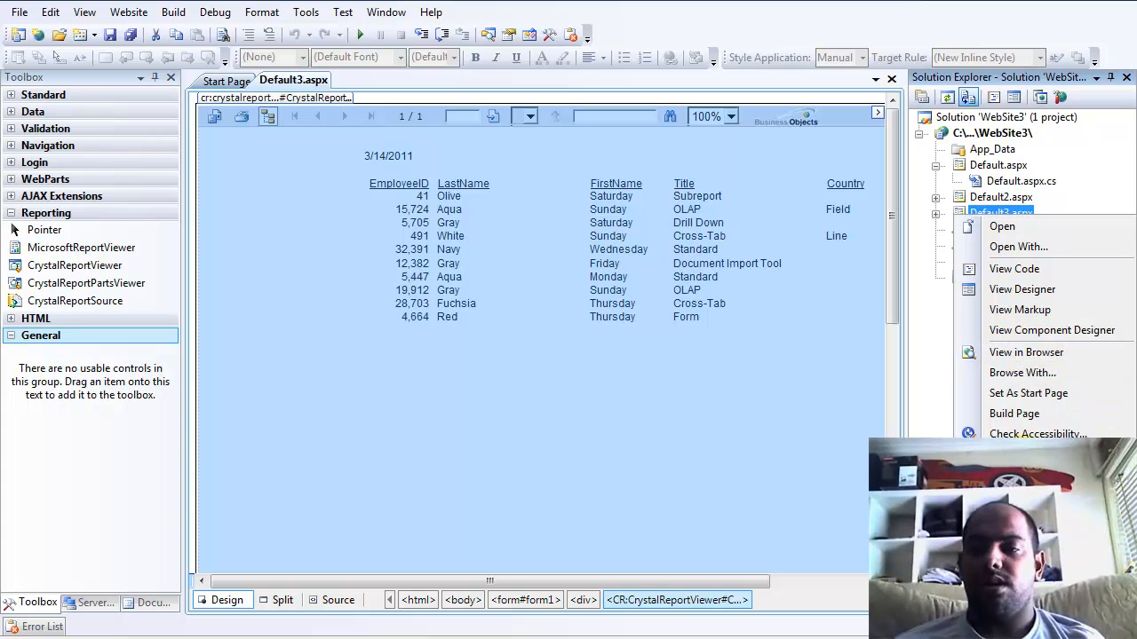
key("Delete")
left_click(586, 388)
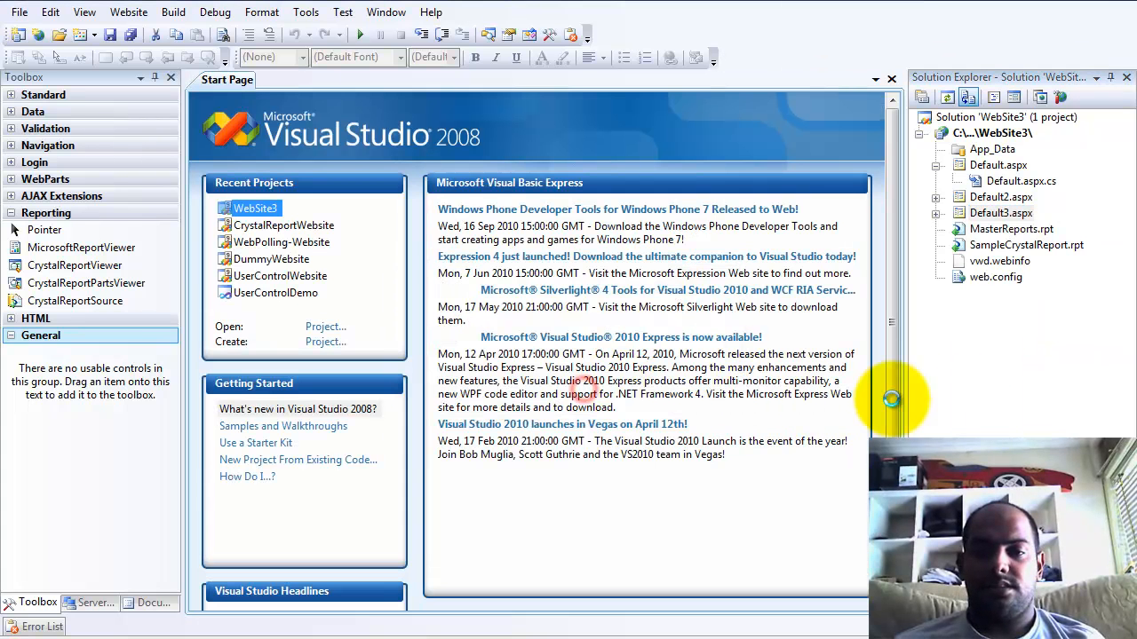
Add a new Crystal Report item named GroupCrystalReport.rpt to the WebSite3 project.
right_click(986, 133)
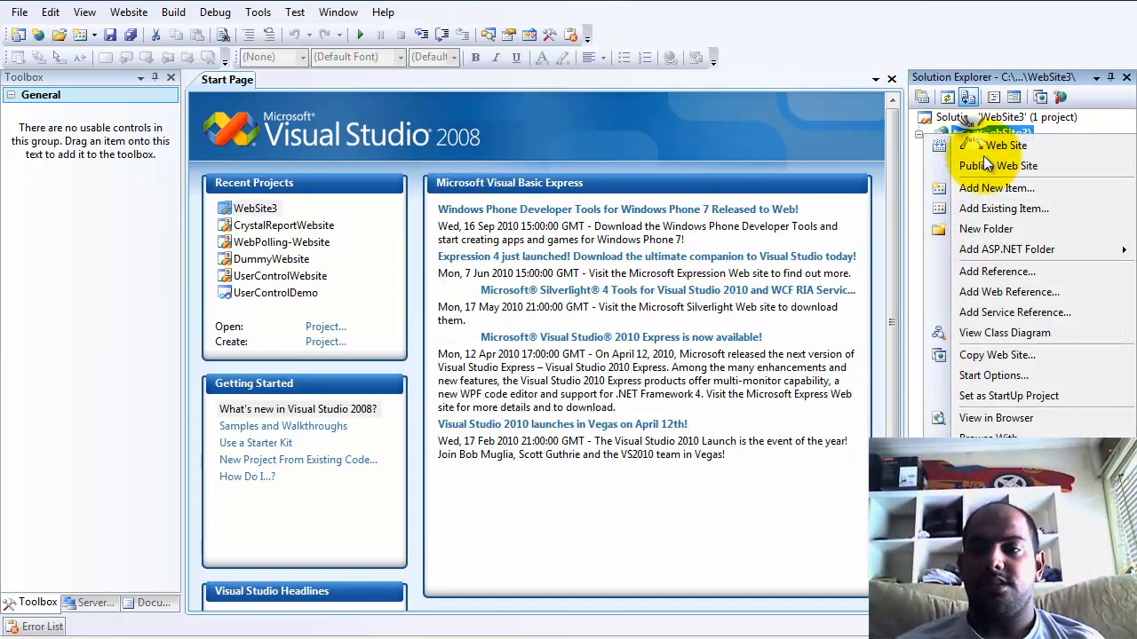
left_click(995, 188)
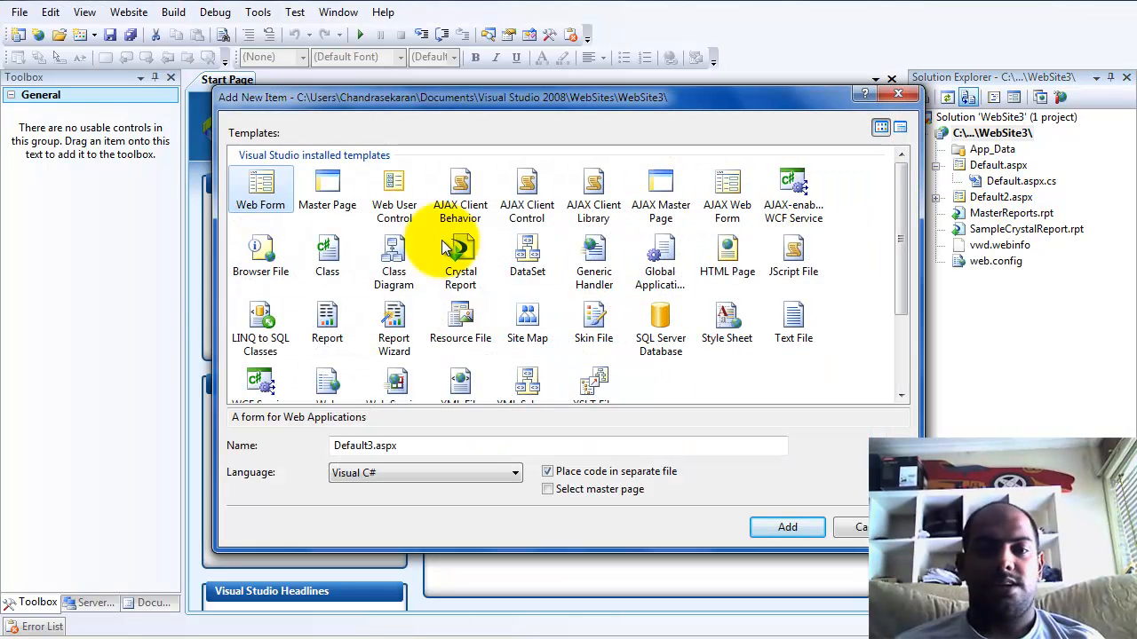
left_click(462, 262)
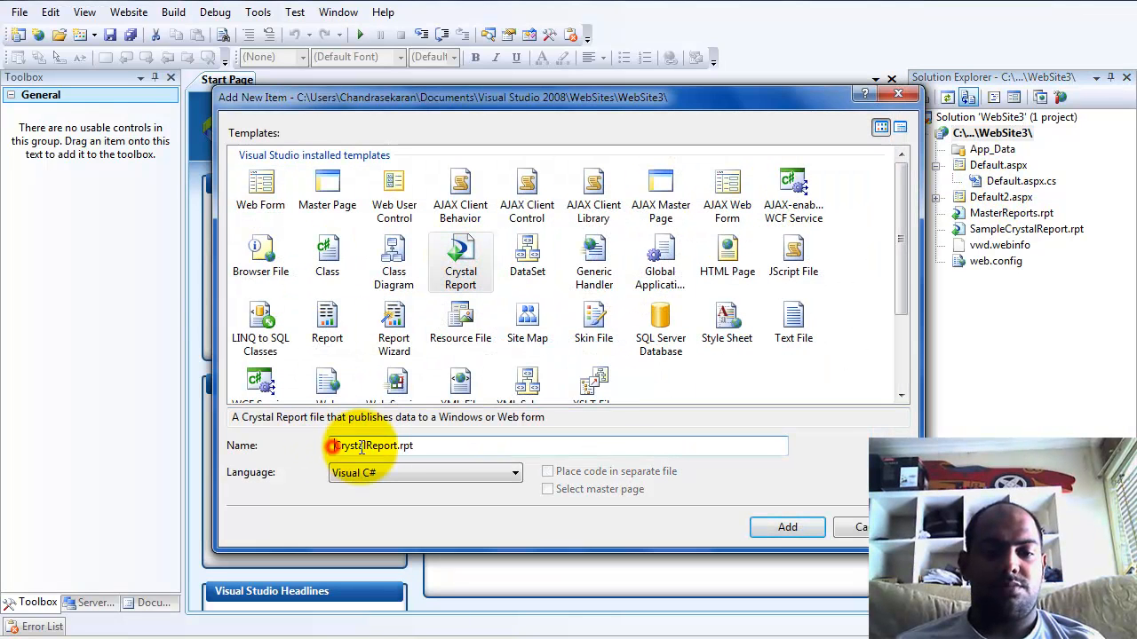
key("Home")
type("Group")
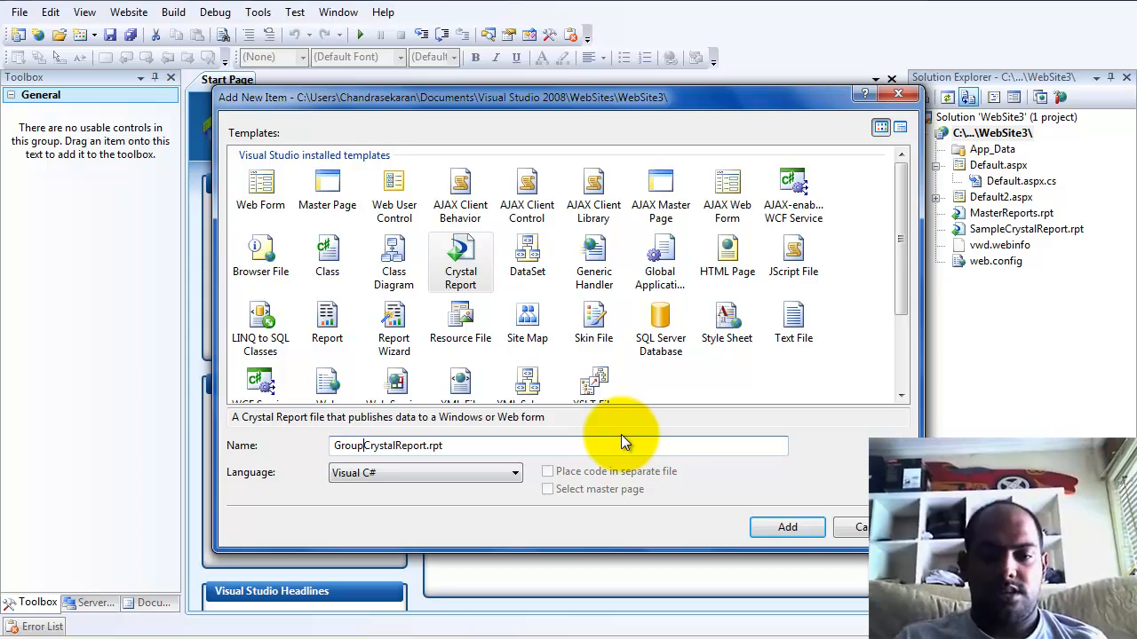
left_click(781, 527)
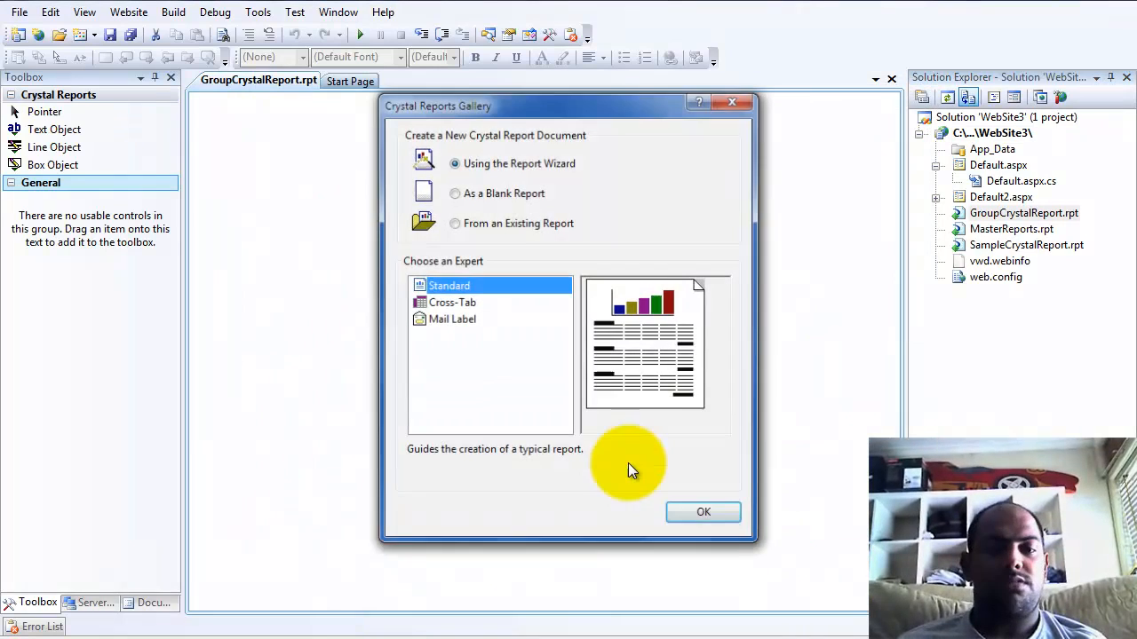
Start the report with the Standard expert of the Report Wizard and choose the NorthWind Employees table as its data.
left_click(685, 515)
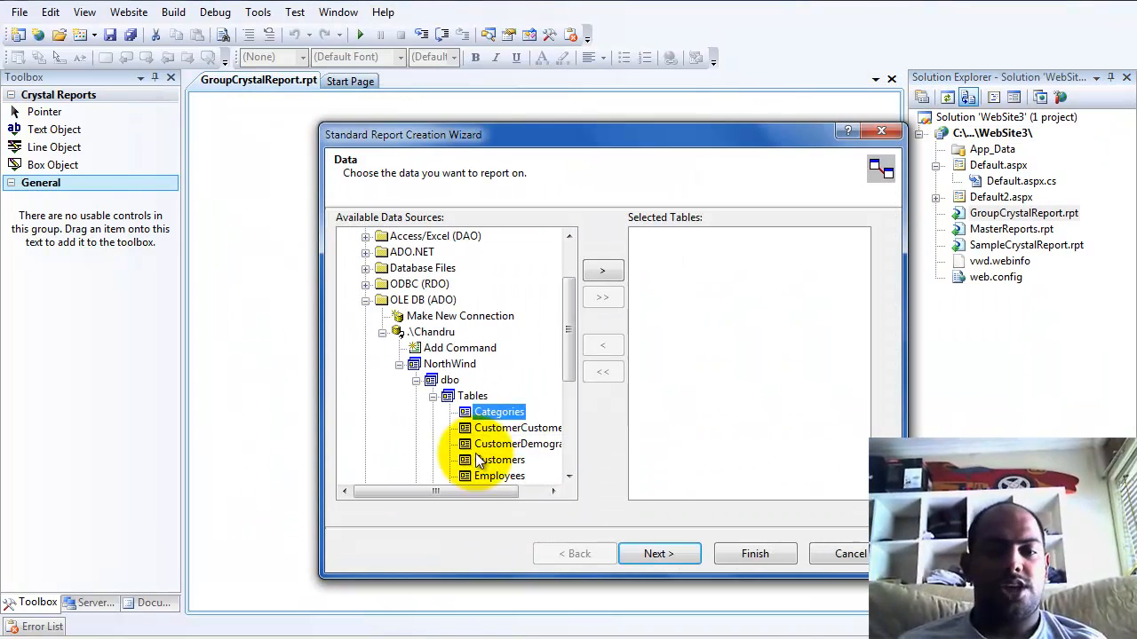
left_click(512, 477)
left_click(601, 270)
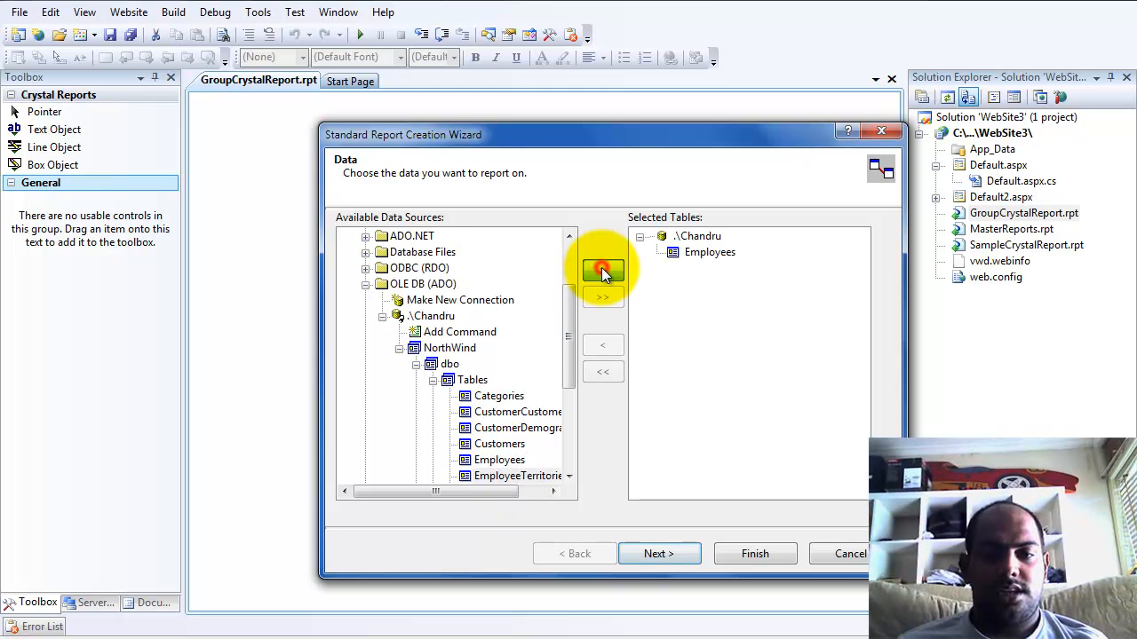
left_click(661, 550)
Choose EmployeeID, LastName, FirstName and Country from the Employees table as the fields to display.
left_click(347, 244)
left_click(413, 266)
left_click(415, 276, "ctrl")
left_click(419, 293, "ctrl")
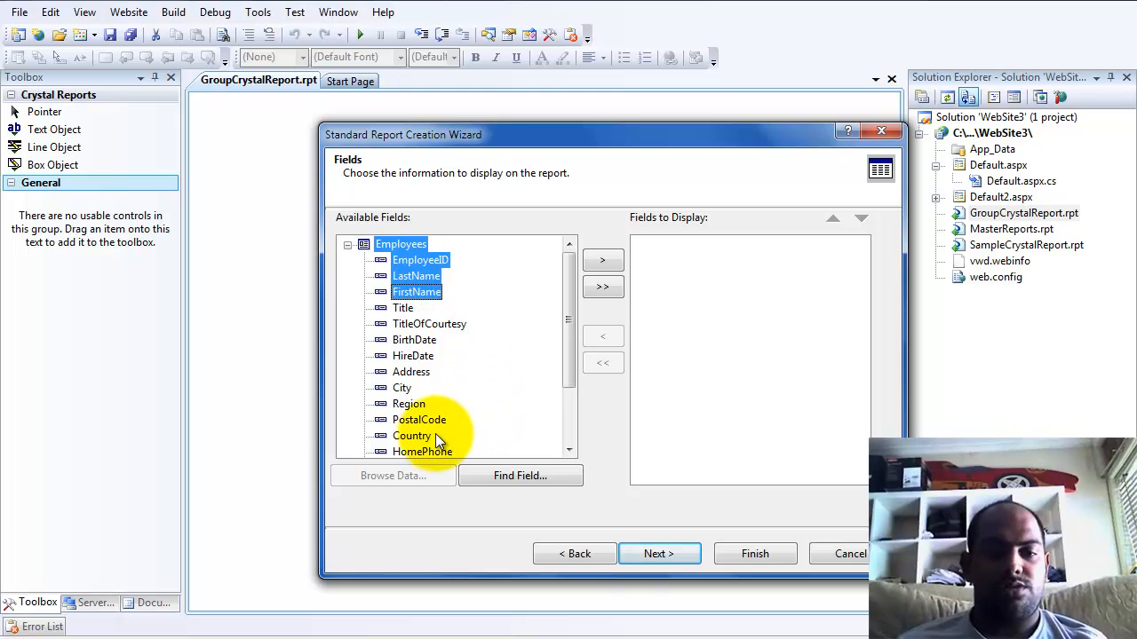
left_click(411, 436, "ctrl")
left_click(601, 261)
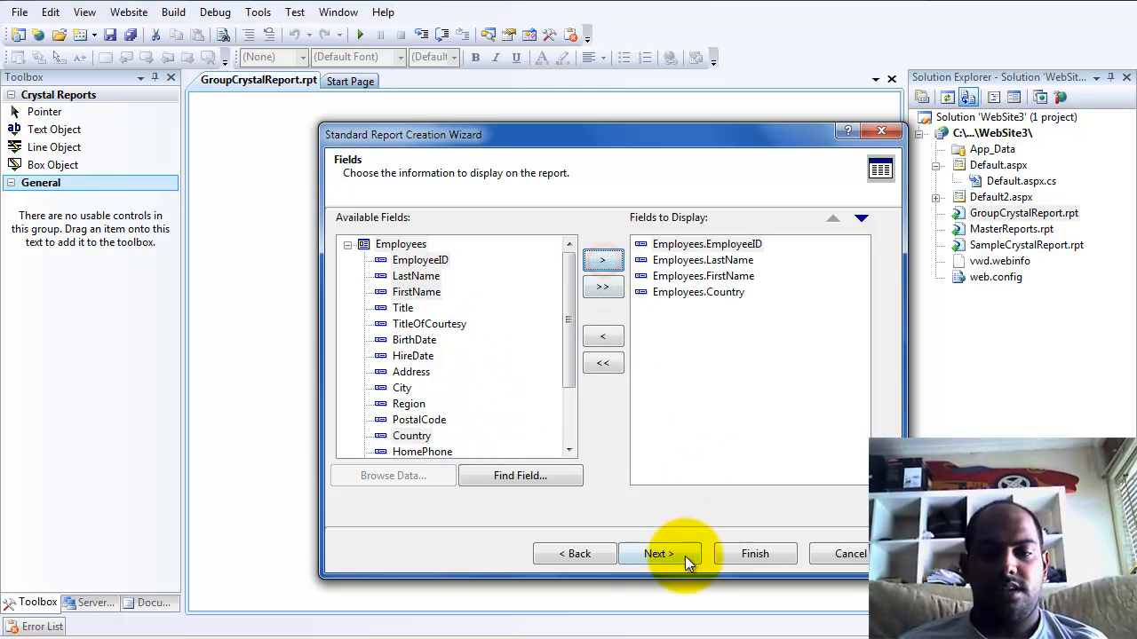
left_click(659, 554)
Group the report by Employees.Country in ascending order.
left_click(444, 303)
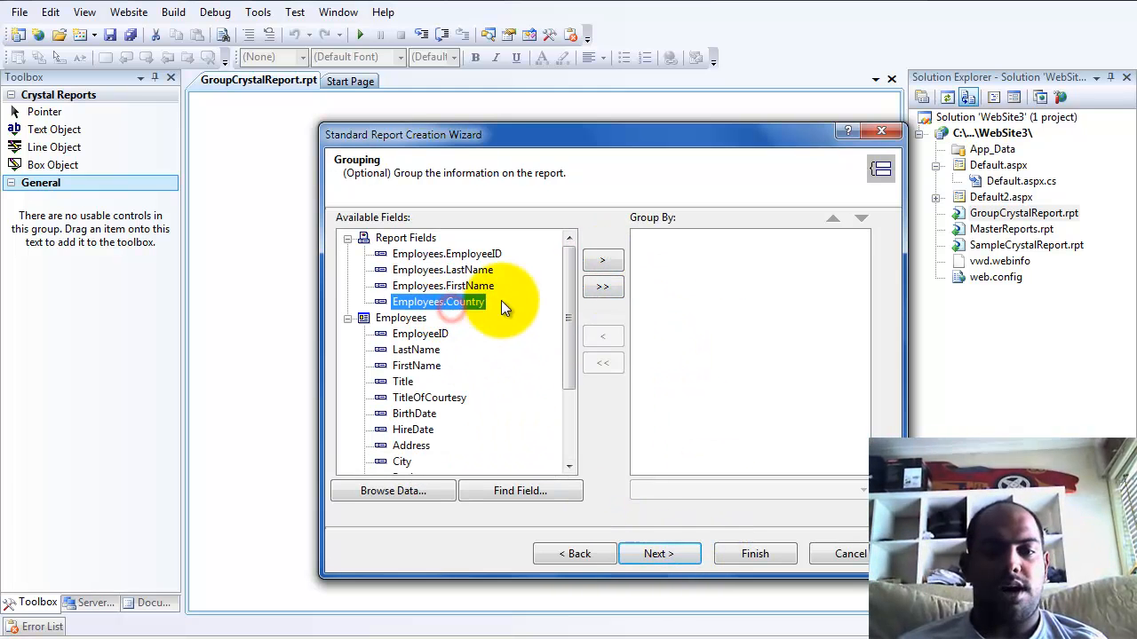
left_click(610, 264)
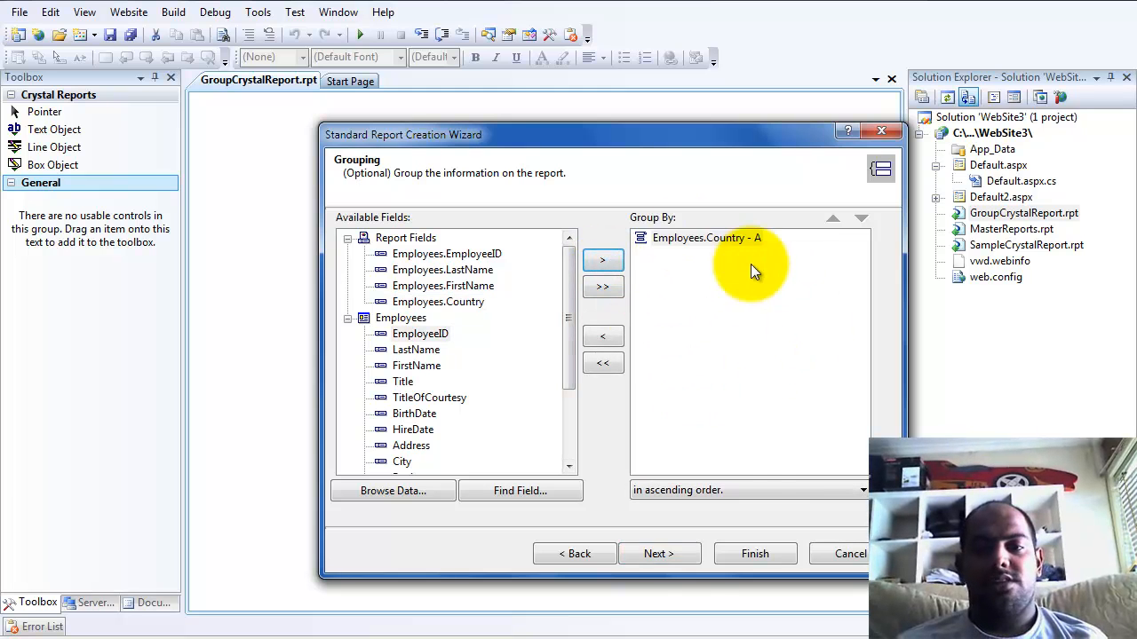
left_click(658, 557)
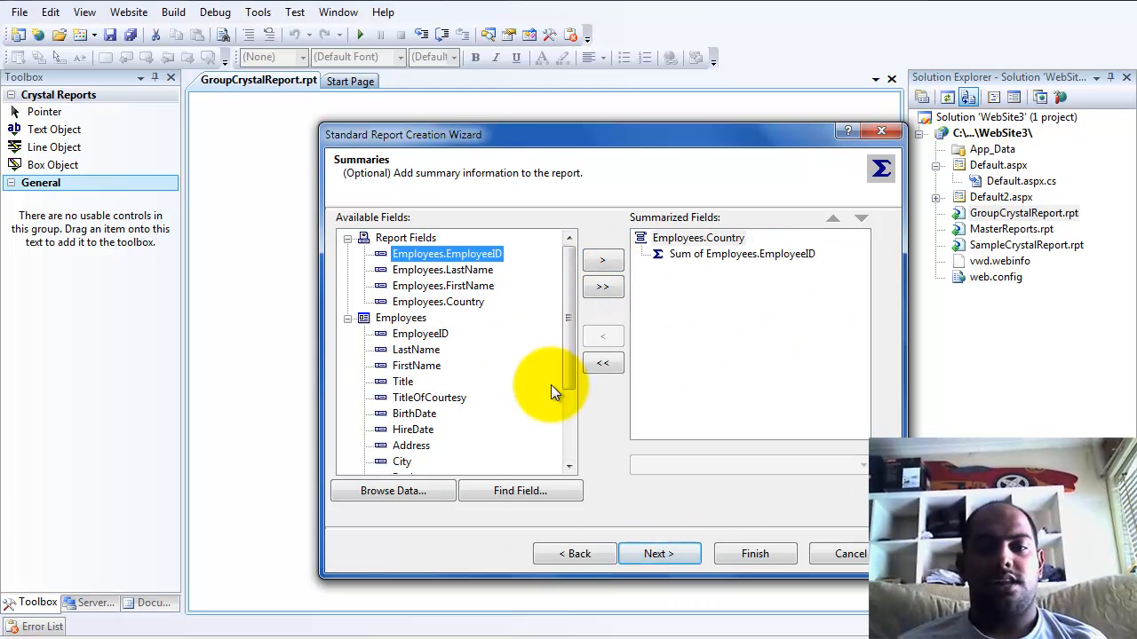
Set the summary of Employees.EmployeeID for the Country group to Count.
left_click(651, 557)
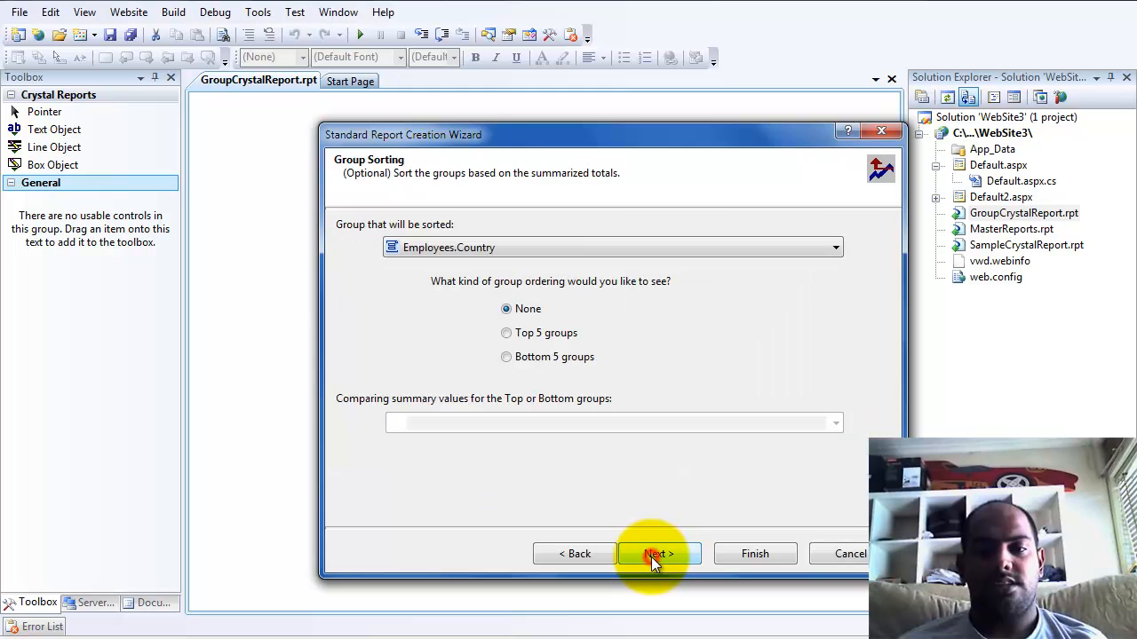
left_click(575, 554)
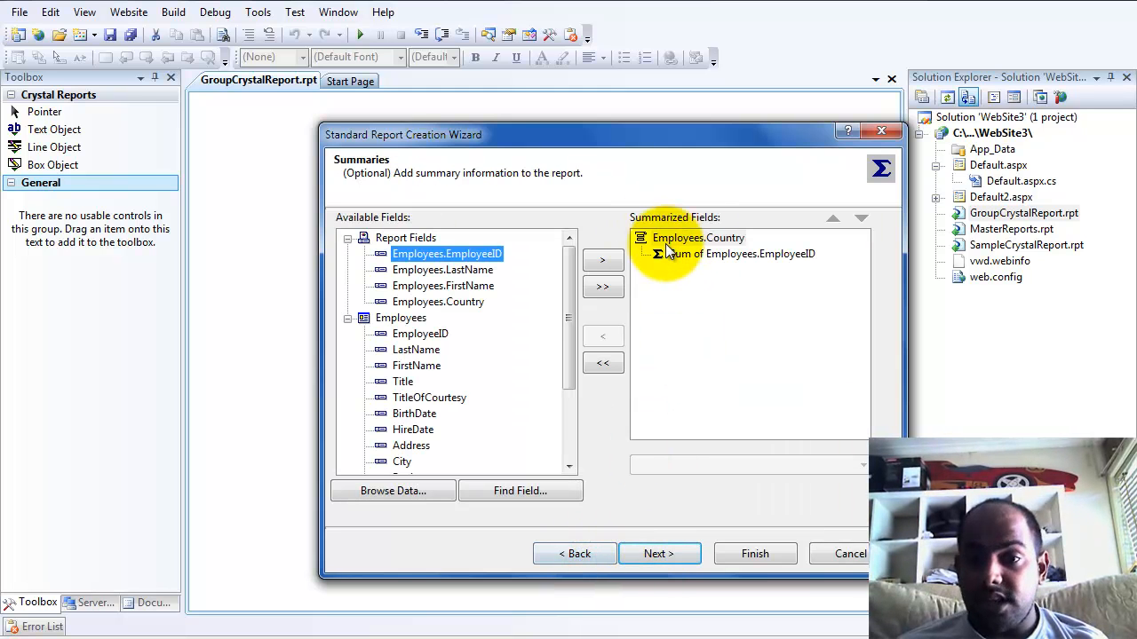
left_click(748, 257)
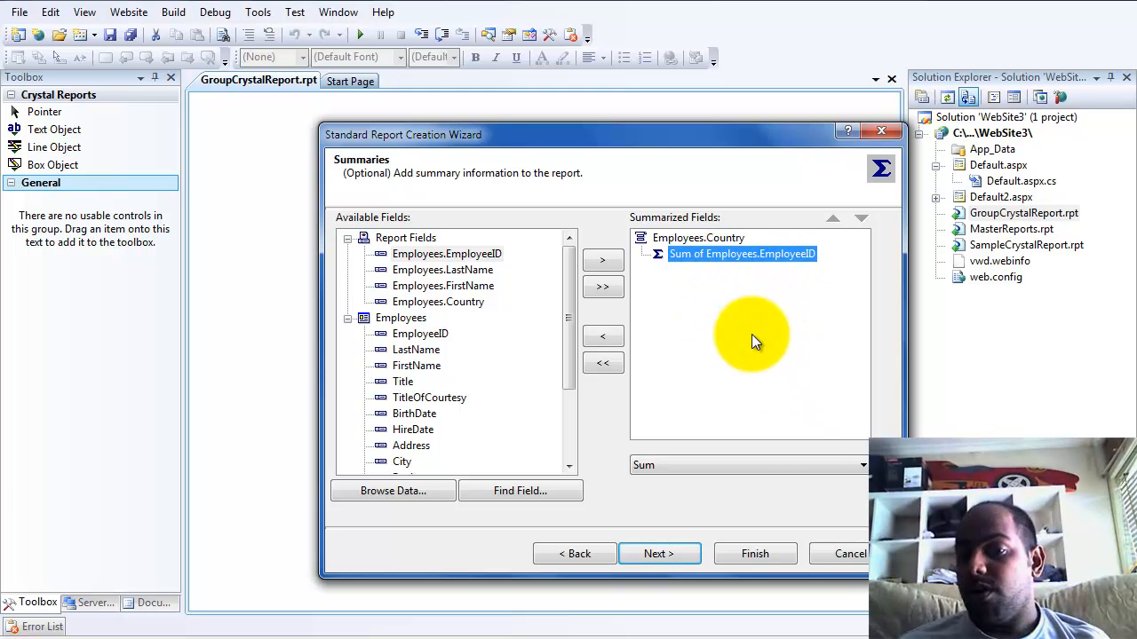
left_click(829, 468)
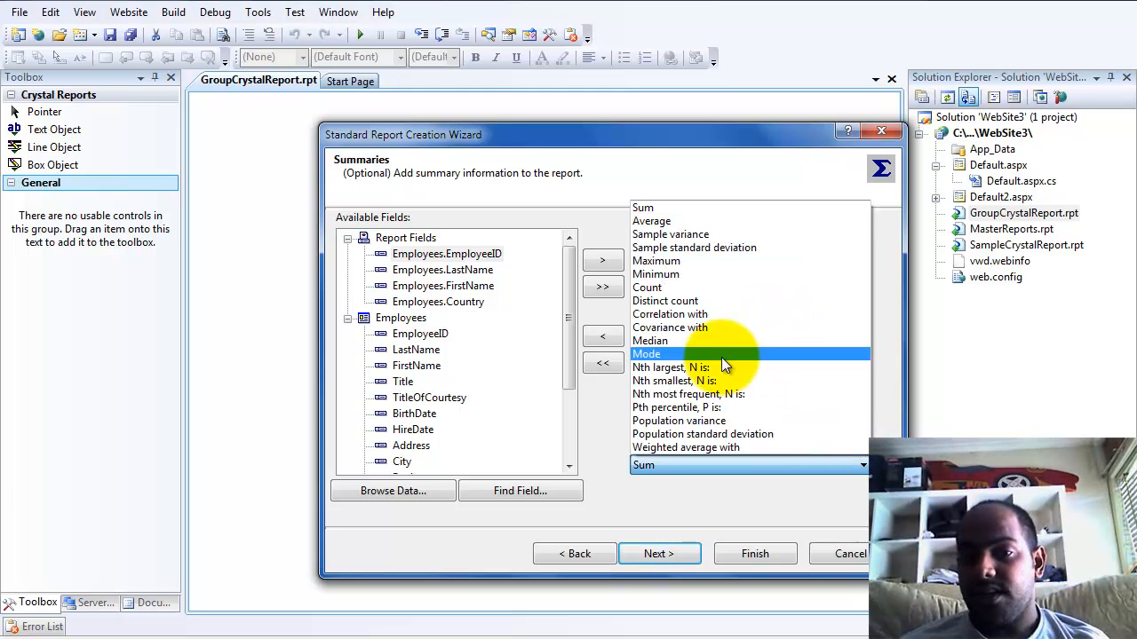
left_click(682, 289)
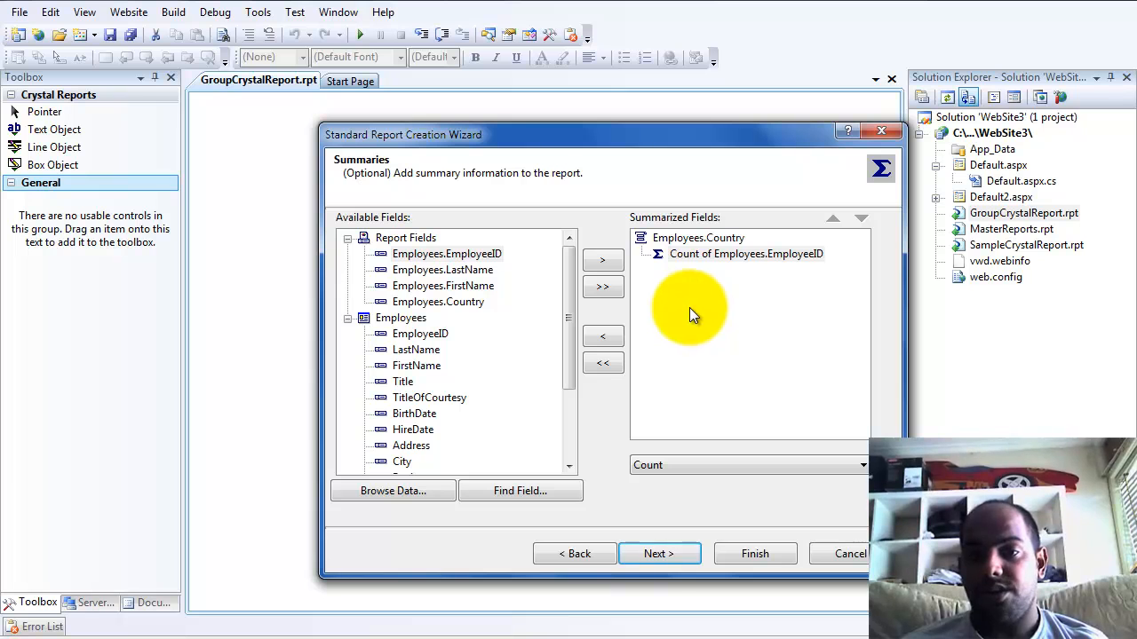
left_click(656, 553)
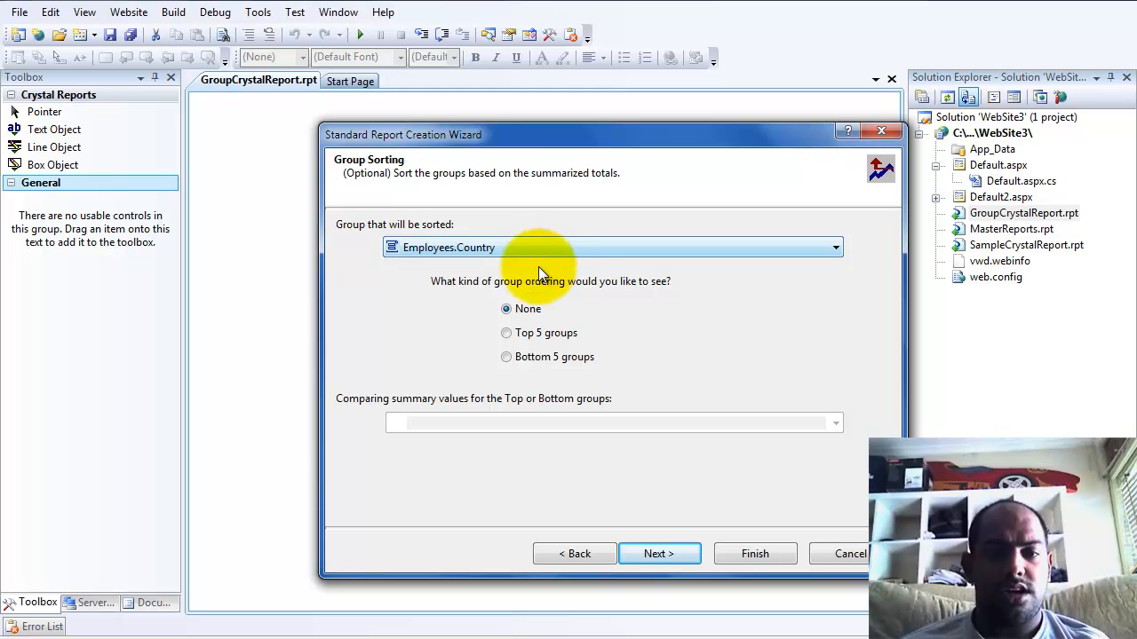
Finish the report wizard with no group ordering, no chart, no record filter and the Standard style.
left_click(673, 560)
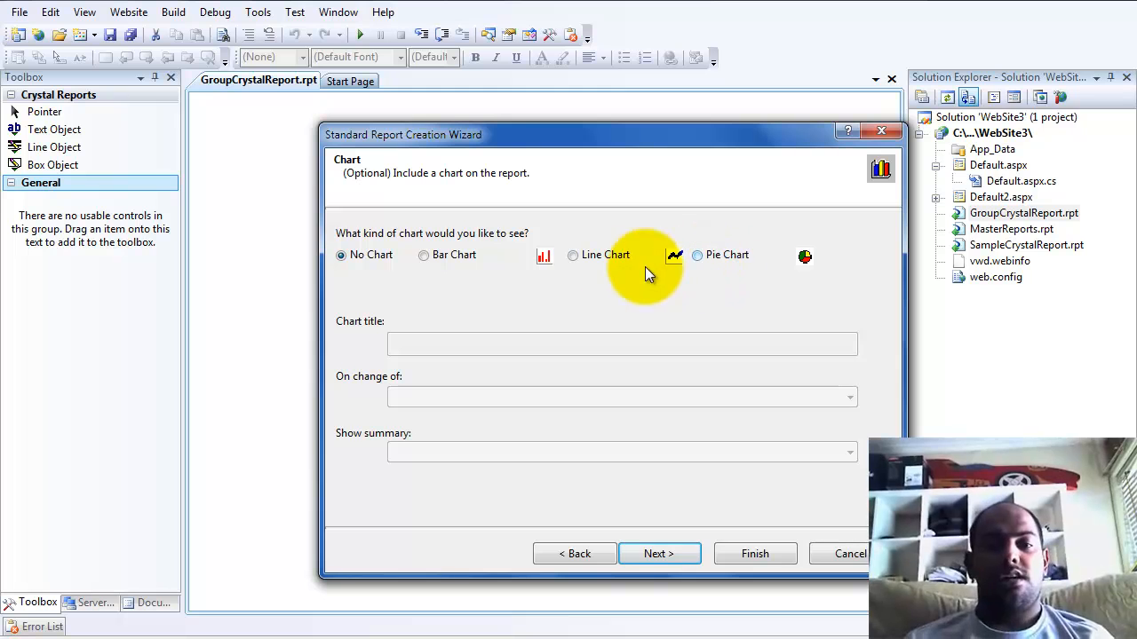
left_click(662, 555)
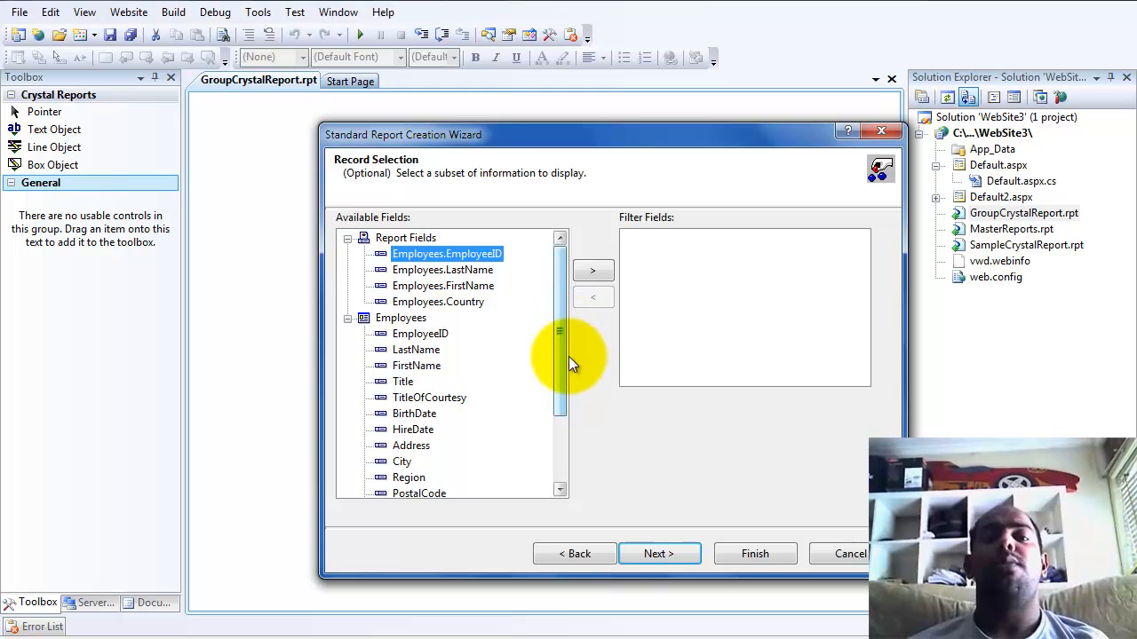
left_click(679, 558)
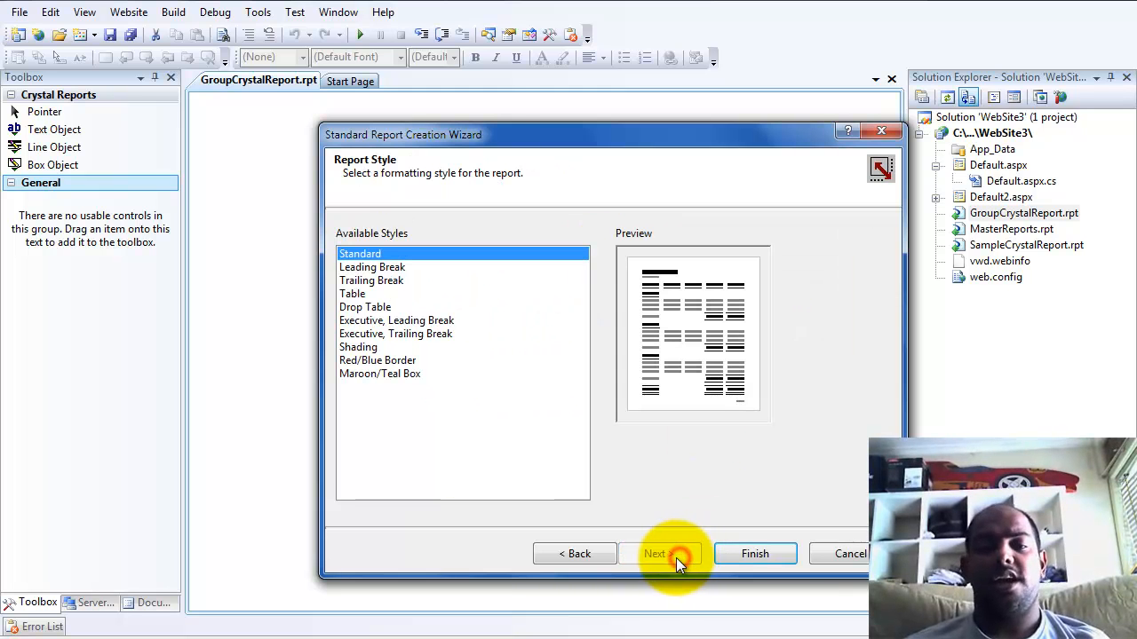
left_click(743, 554)
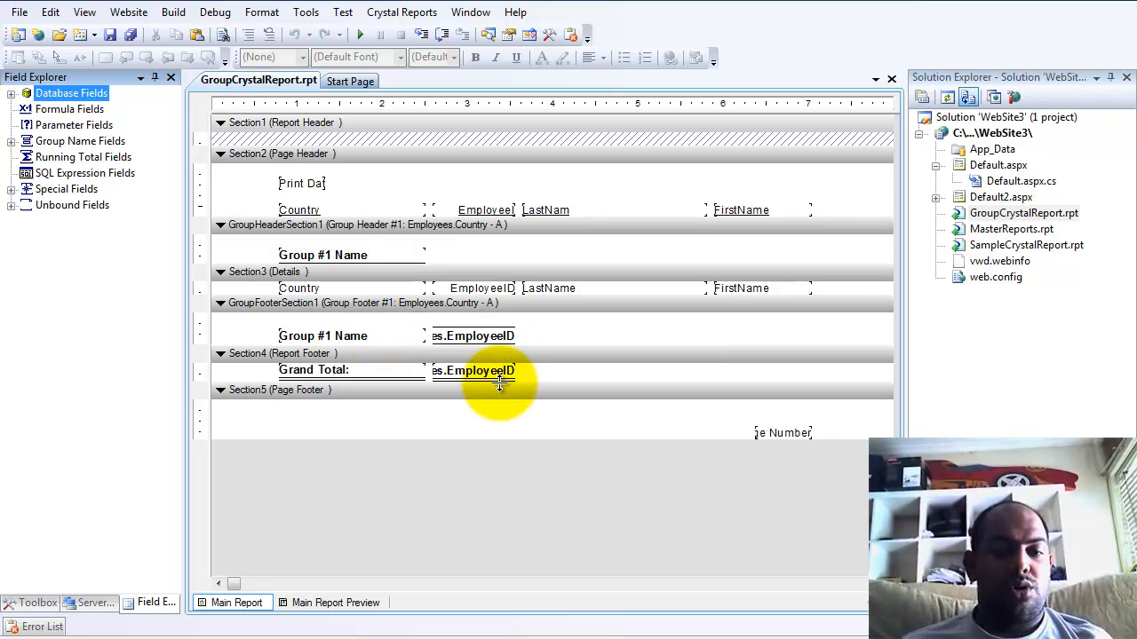
Examine the group name, EmployeeID summary and Grand Total fields in the generated footers, and the objects that can be inserted in the group footer.
left_click(330, 373)
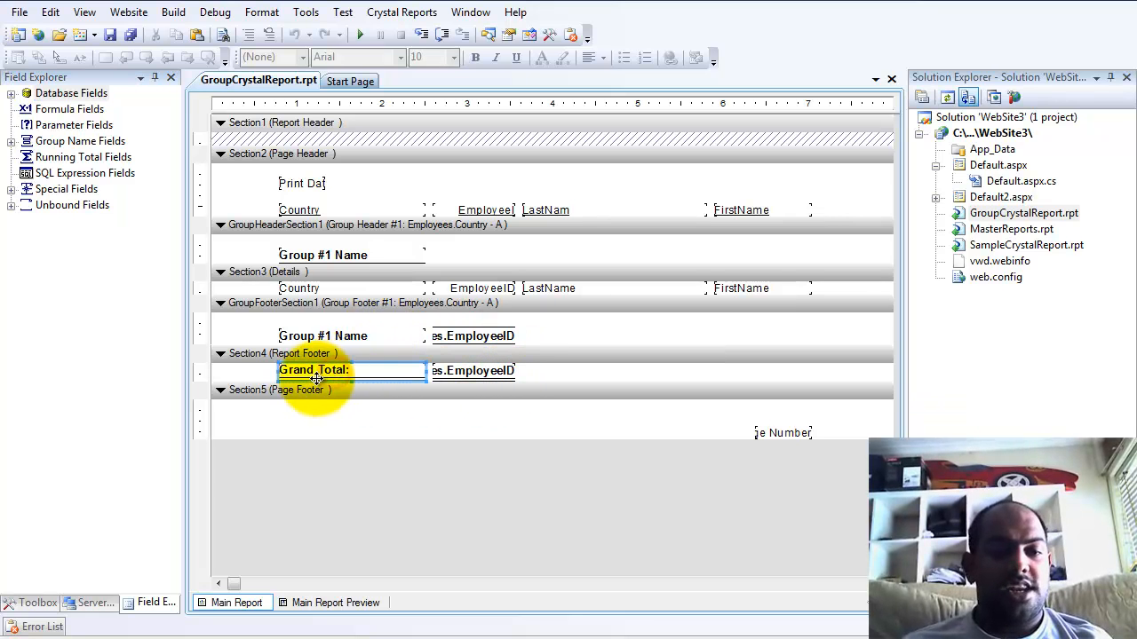
left_click(473, 373)
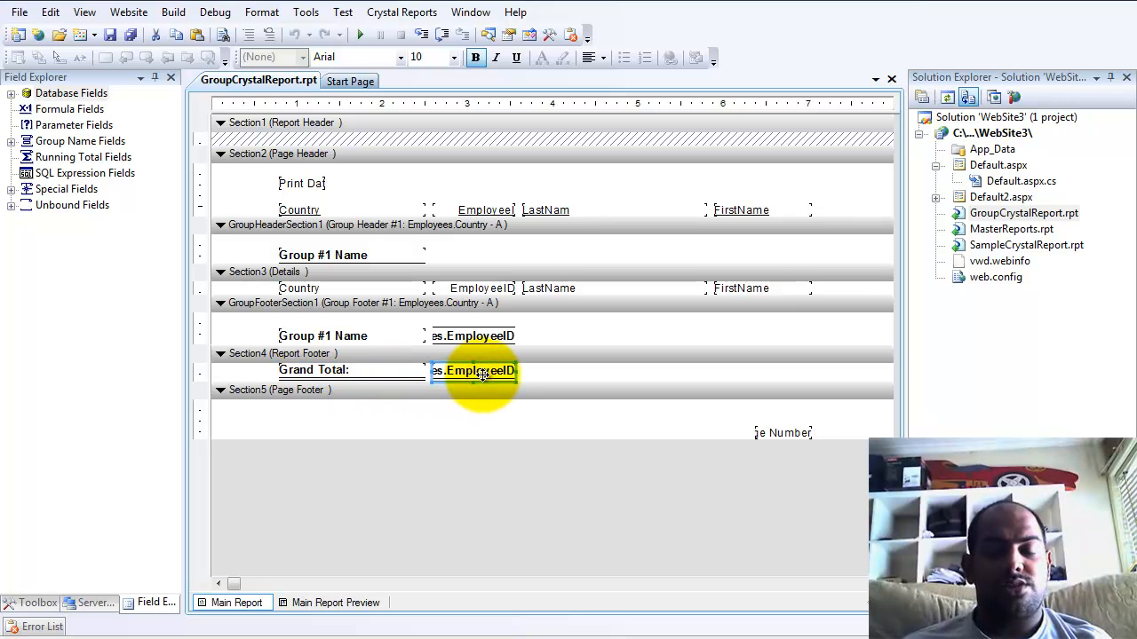
left_click(347, 336)
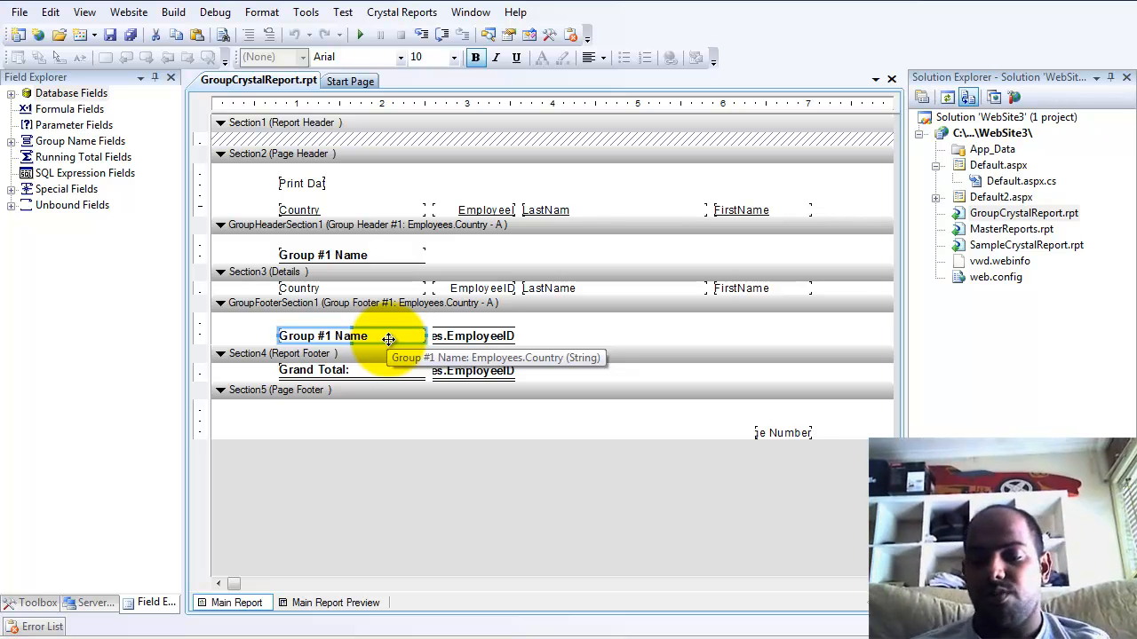
right_click(255, 336)
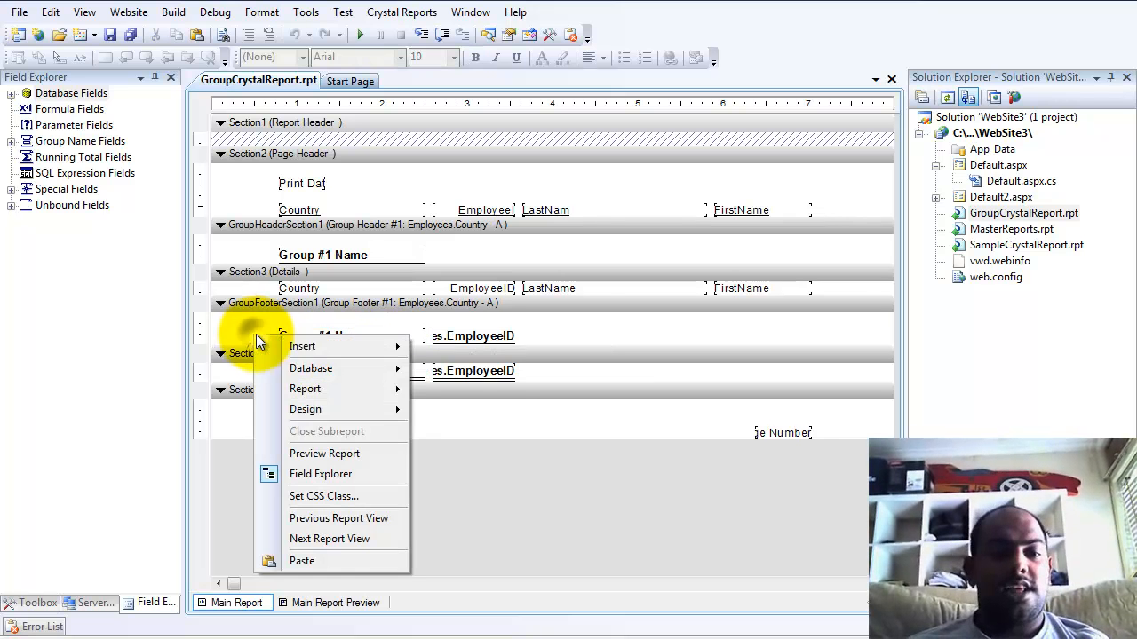
left_click(573, 340)
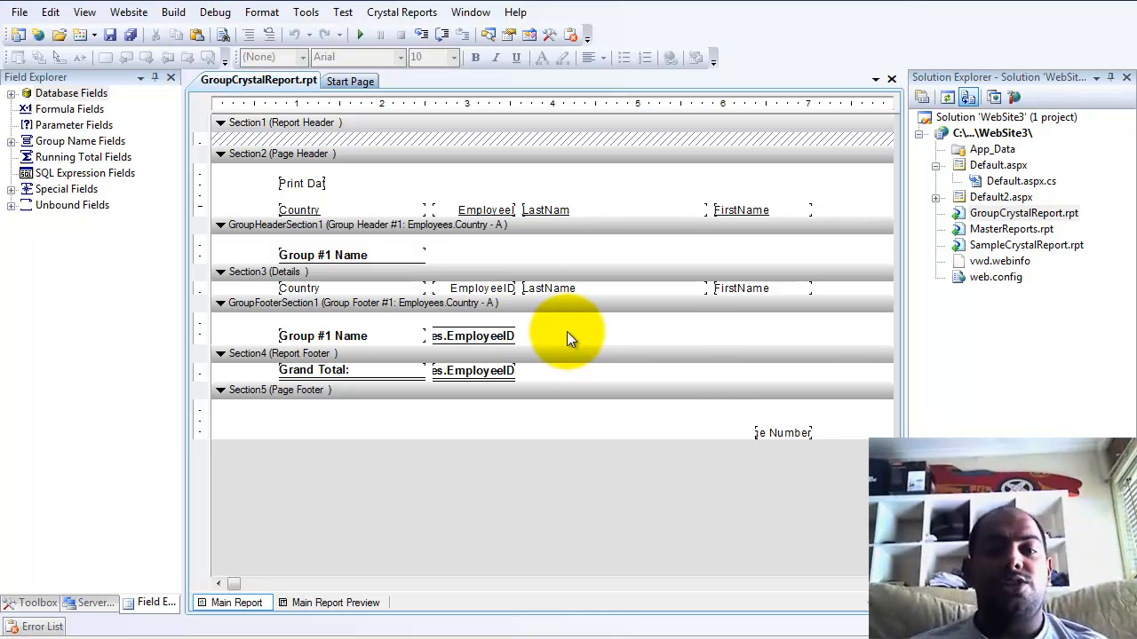
right_click(568, 337)
mouse_move(596, 349)
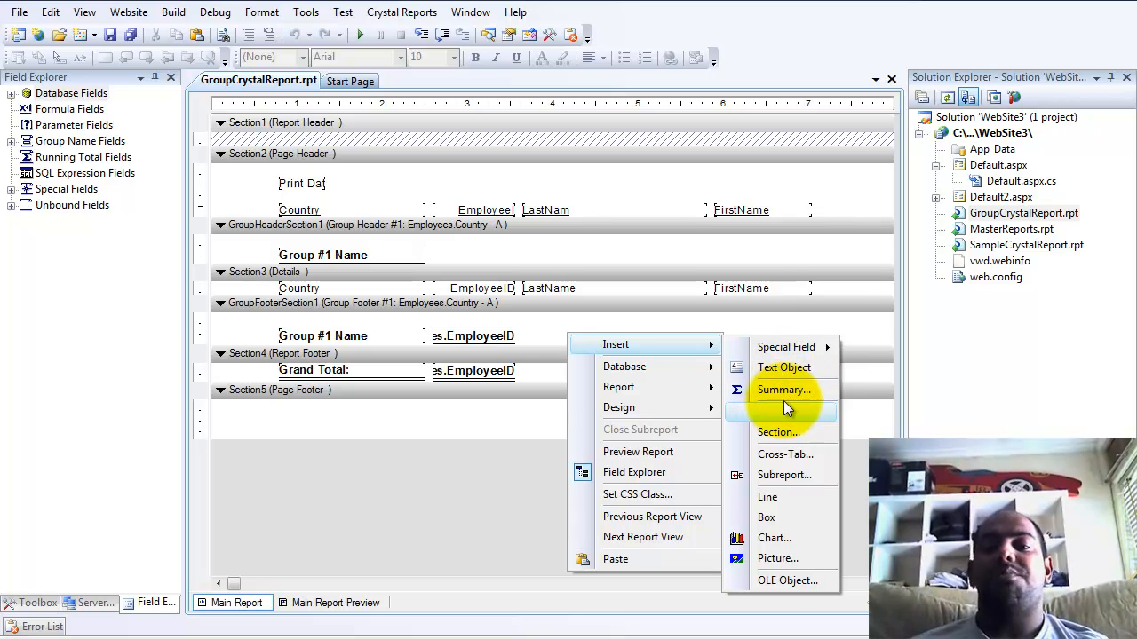
left_click(548, 334)
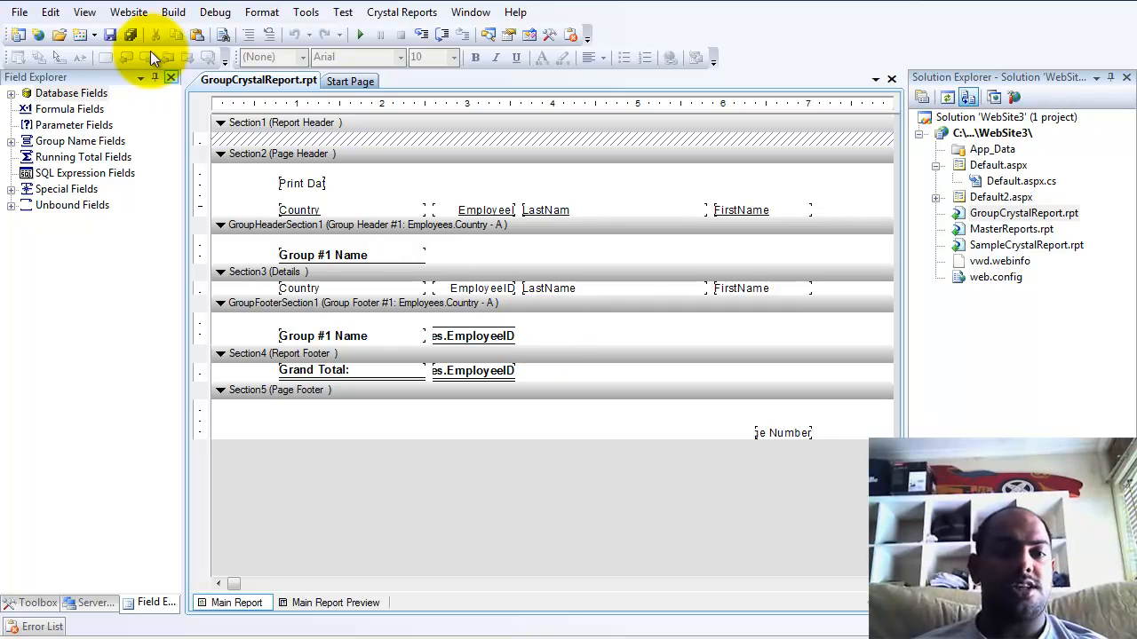
Try to run the website in the browser, and close the browser.
left_click(360, 35)
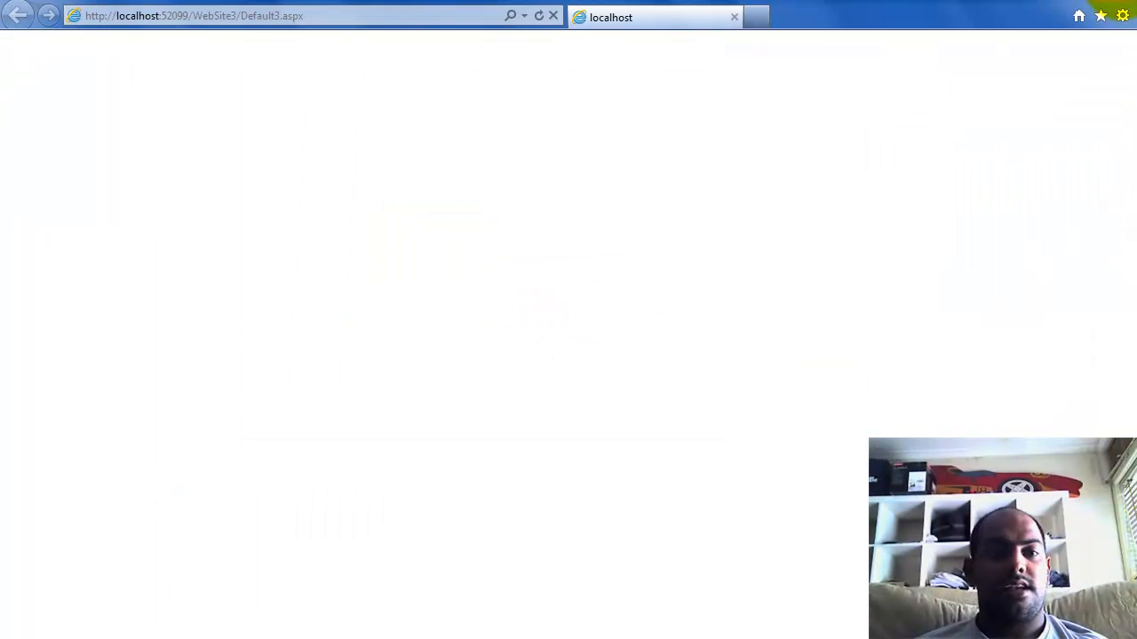
left_click(1122, 2)
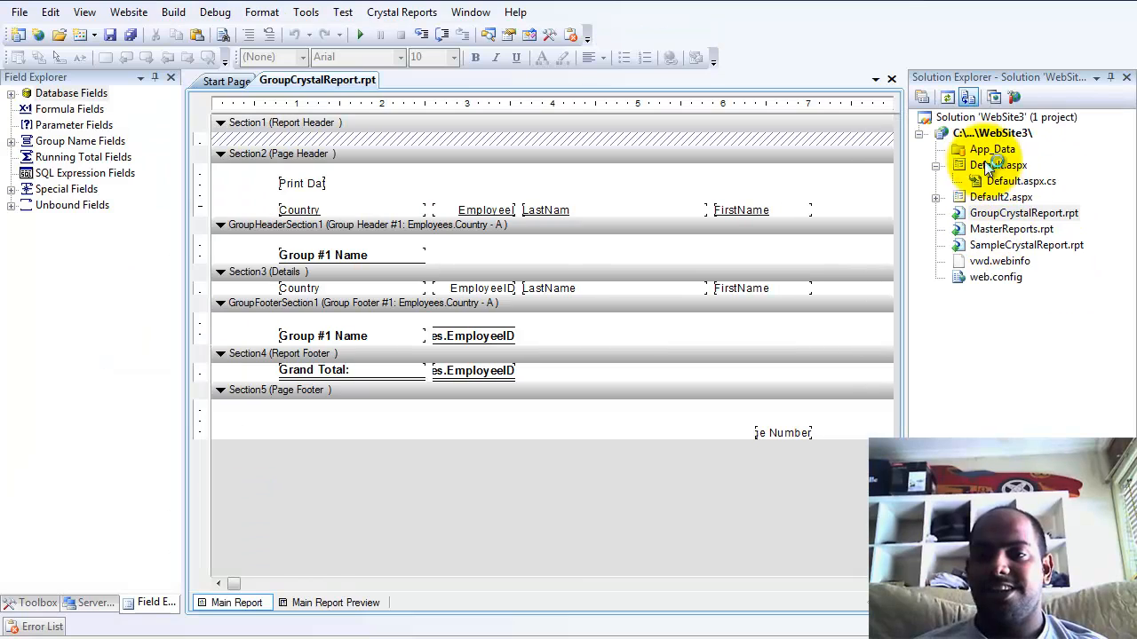
Add a new Web Form with the default name to the WebSite3 project.
left_click(984, 135)
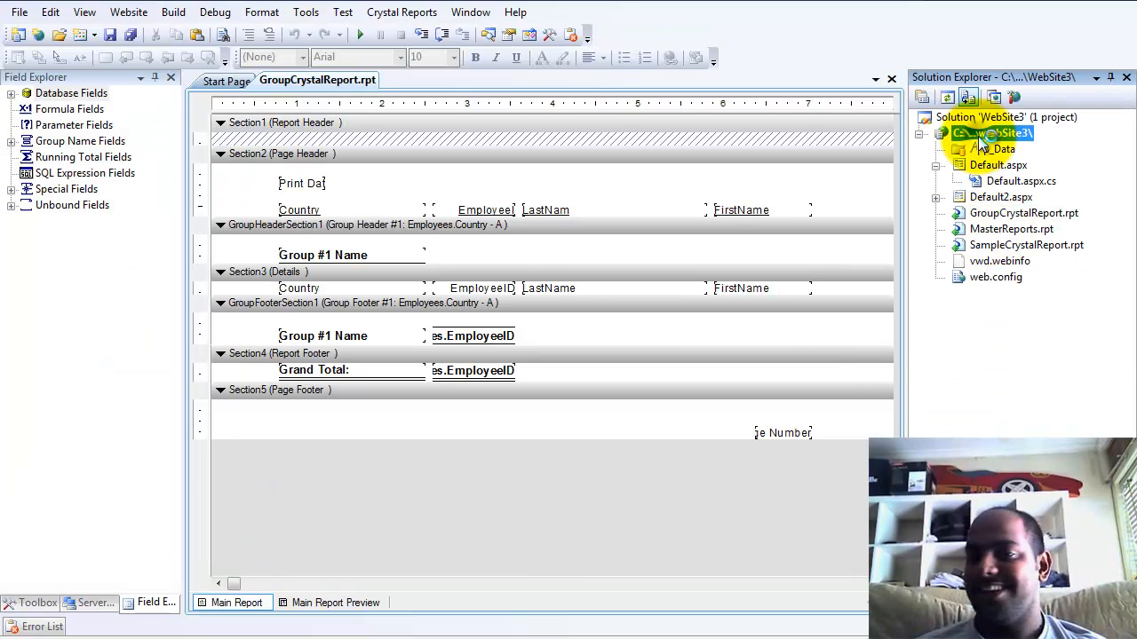
right_click(978, 136)
left_click(988, 190)
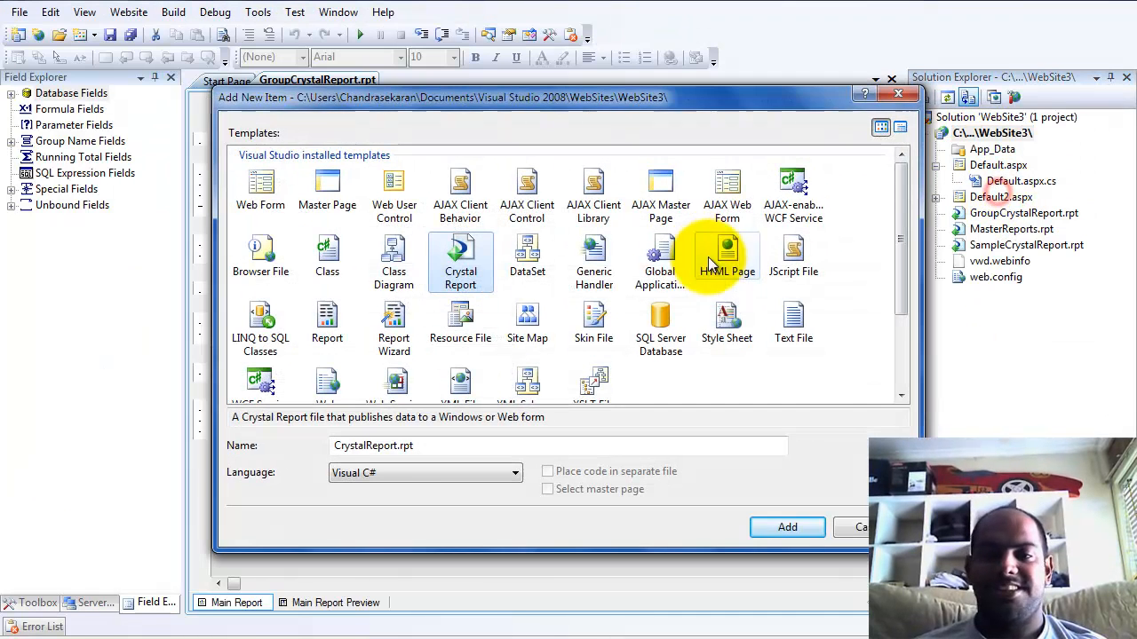
left_click(260, 191)
left_click(790, 526)
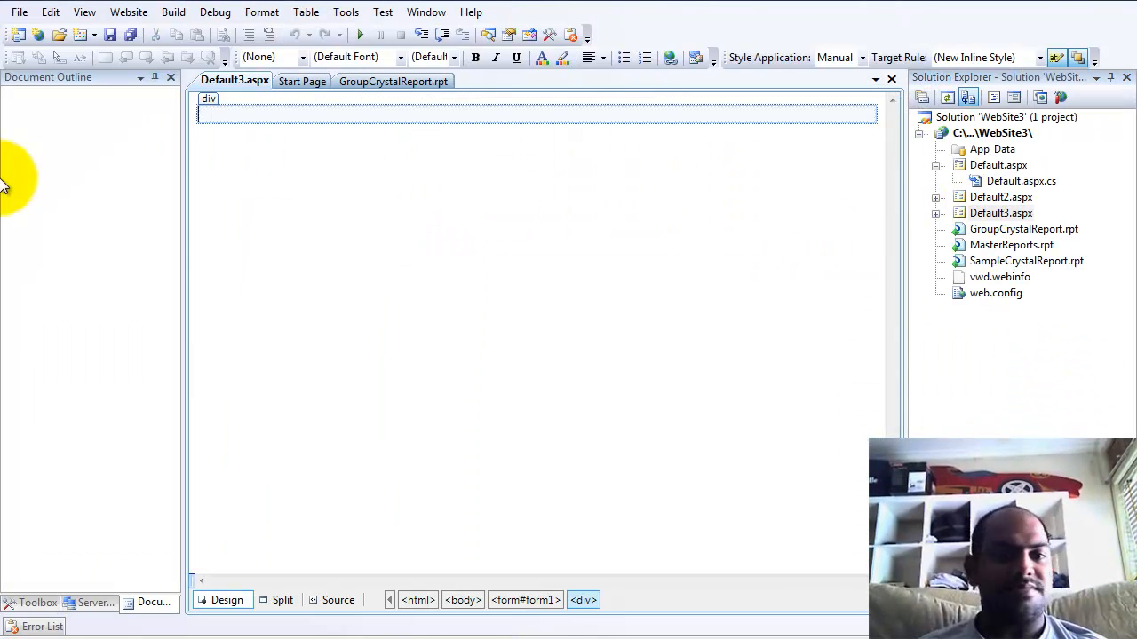
Place a CrystalReportViewer control from the Reporting controls inside the div of the new web form.
left_click(27, 603)
left_click(8, 96)
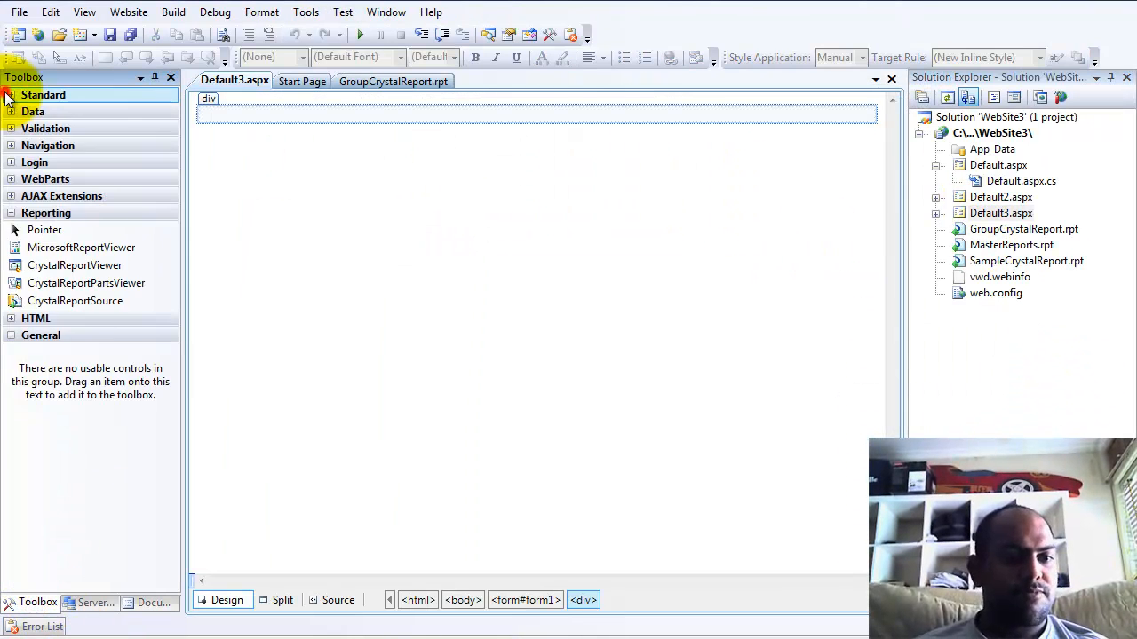
left_click_drag(53, 271, 382, 150)
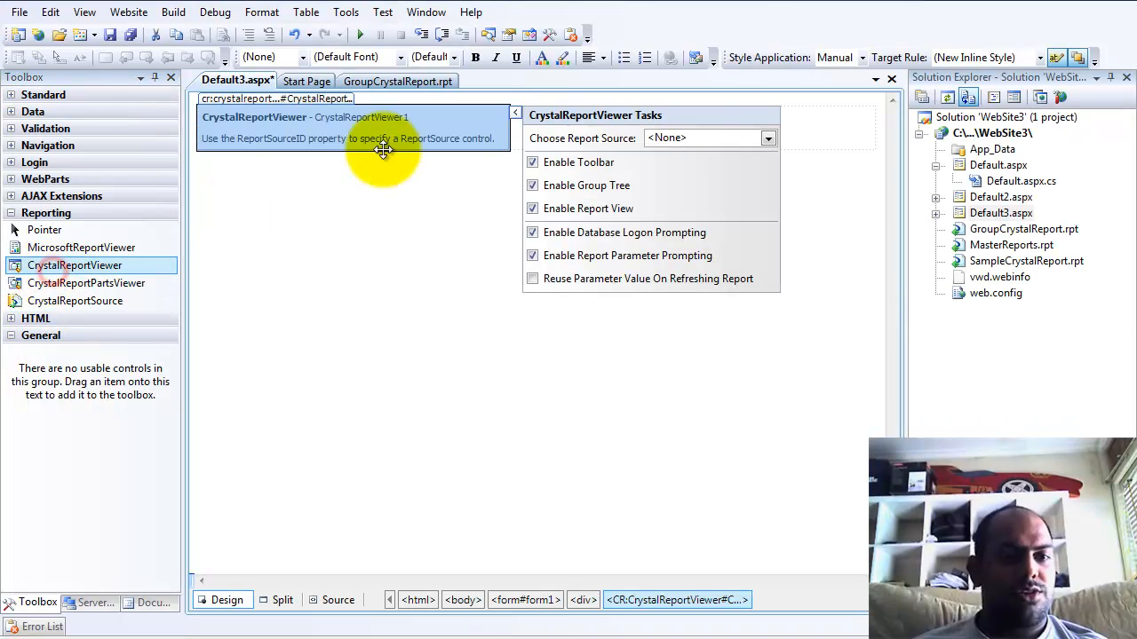
Create a new report source for the viewer based on GroupCrystalReport.rpt, and save the web form.
left_click(767, 139)
left_click(732, 173)
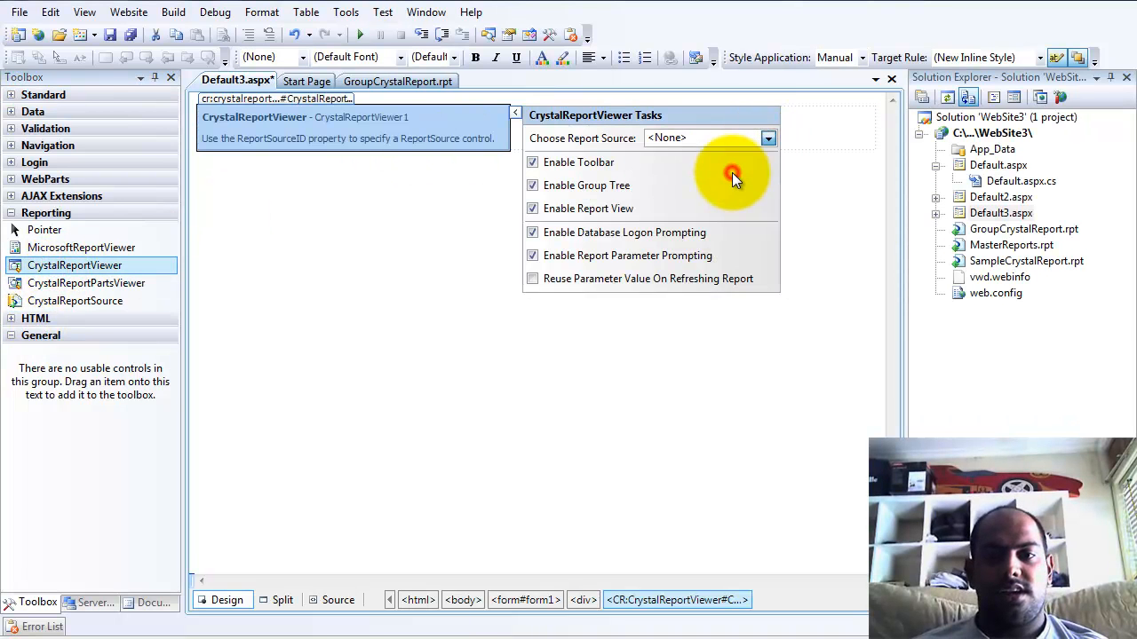
left_click(781, 385)
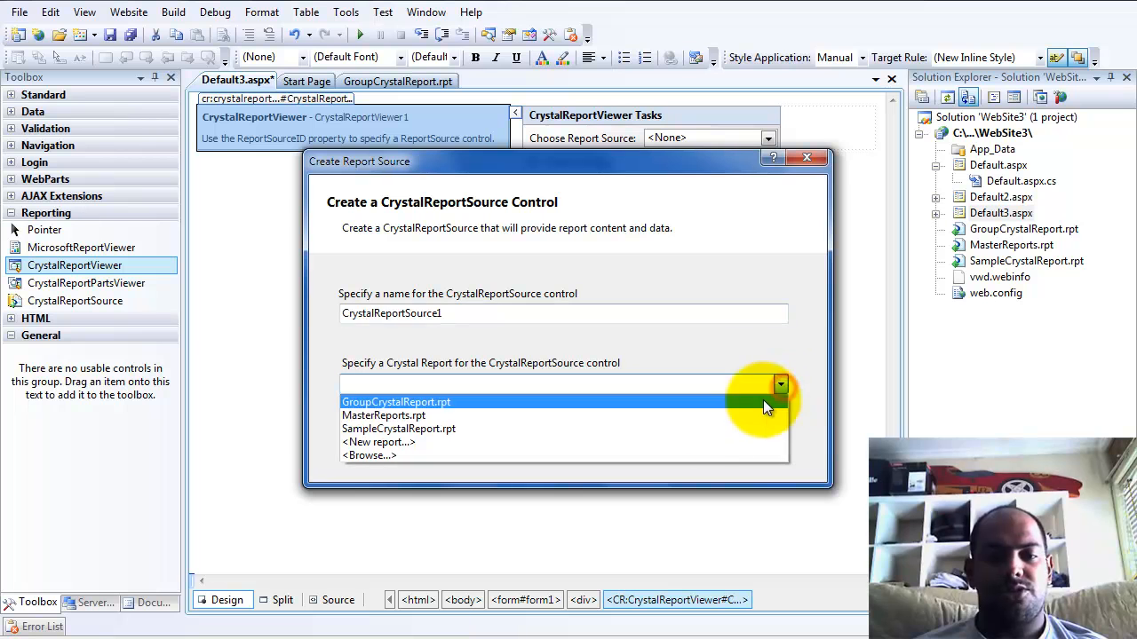
left_click(587, 402)
left_click(634, 442)
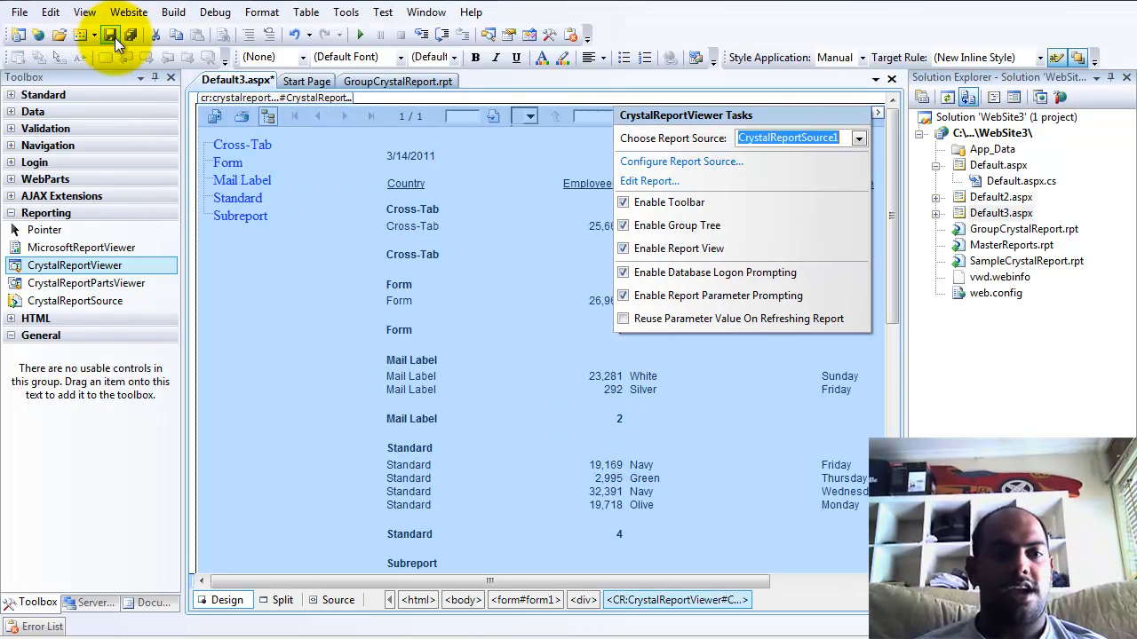
left_click(111, 35)
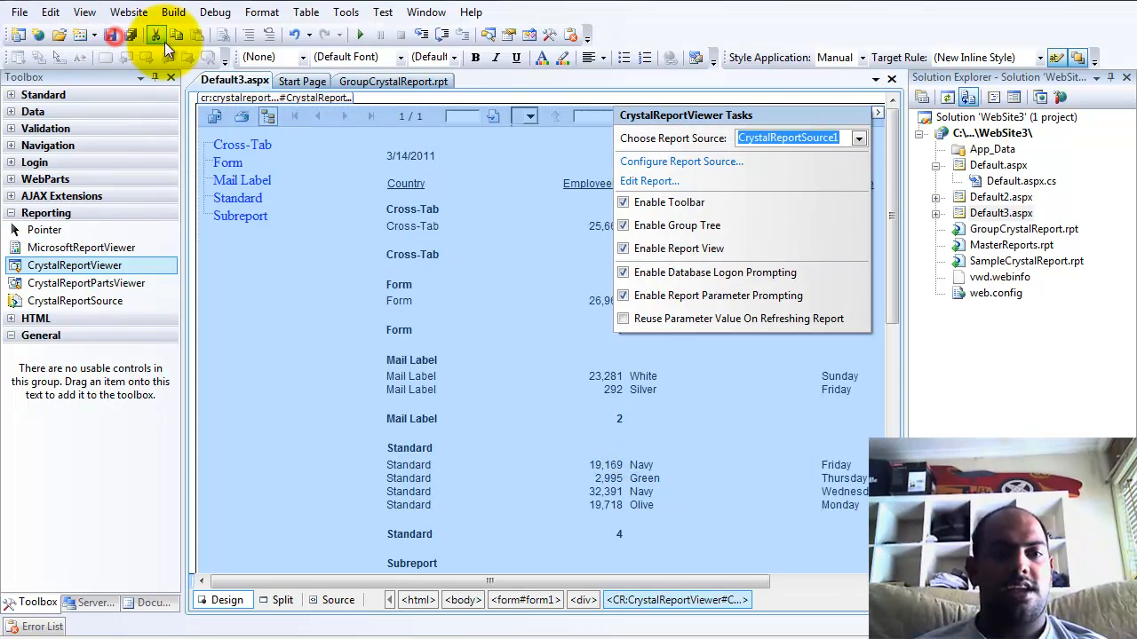
Run the web form in the browser, examine the country group names, employee counts and Grand Total, and close the browser.
left_click(360, 34)
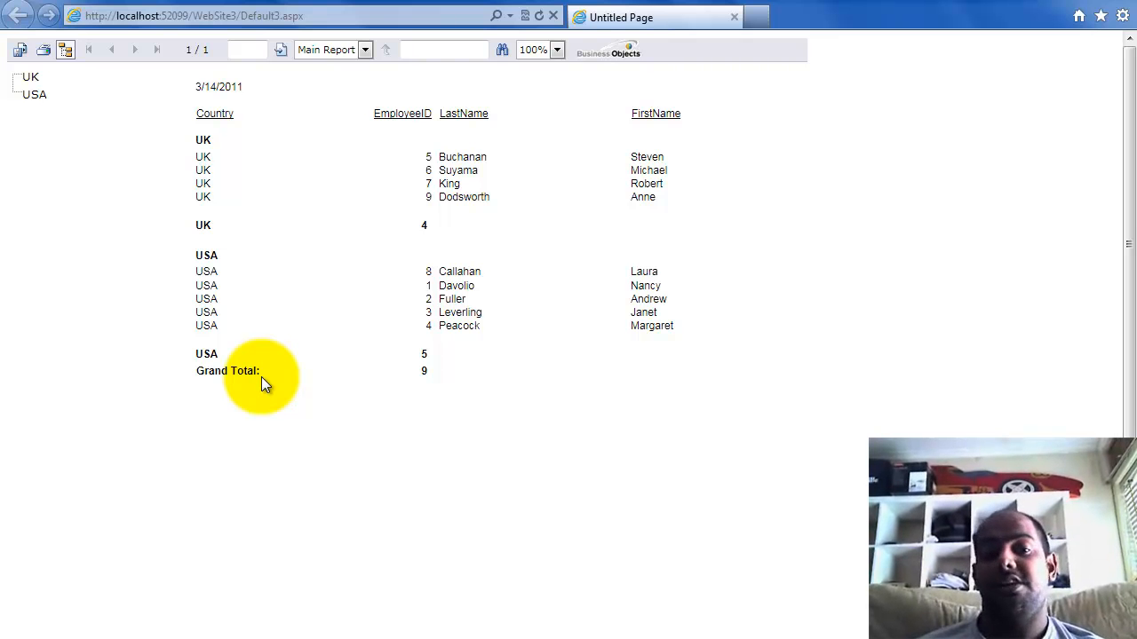
left_click_drag(194, 354, 214, 341)
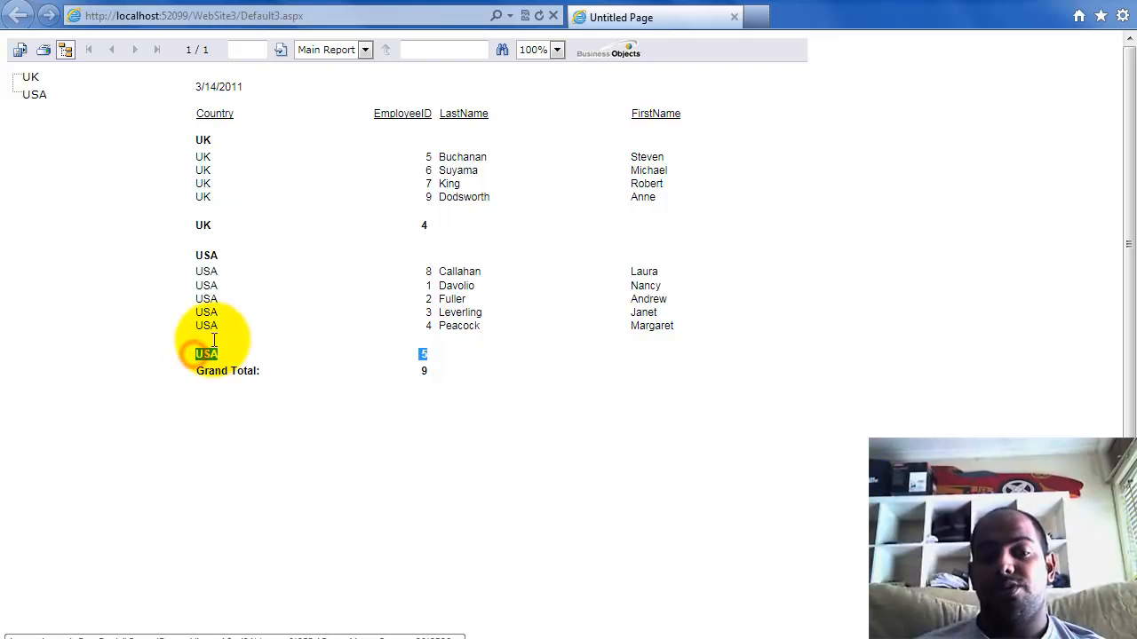
left_click_drag(194, 258, 217, 259)
left_click(232, 256)
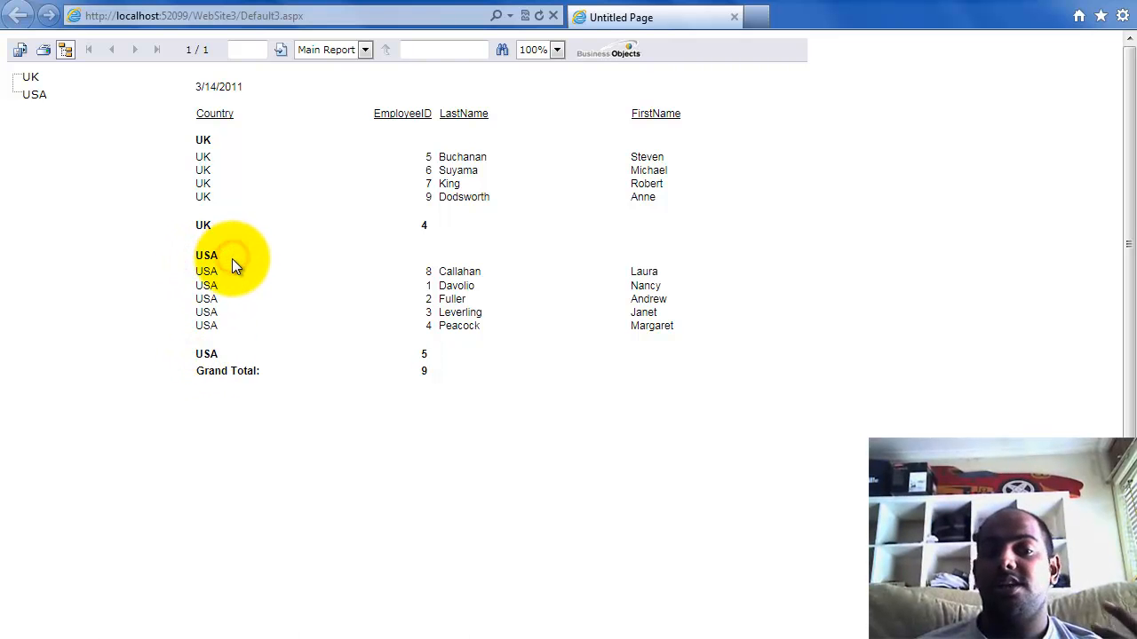
left_click_drag(192, 371, 246, 376)
left_click(287, 377)
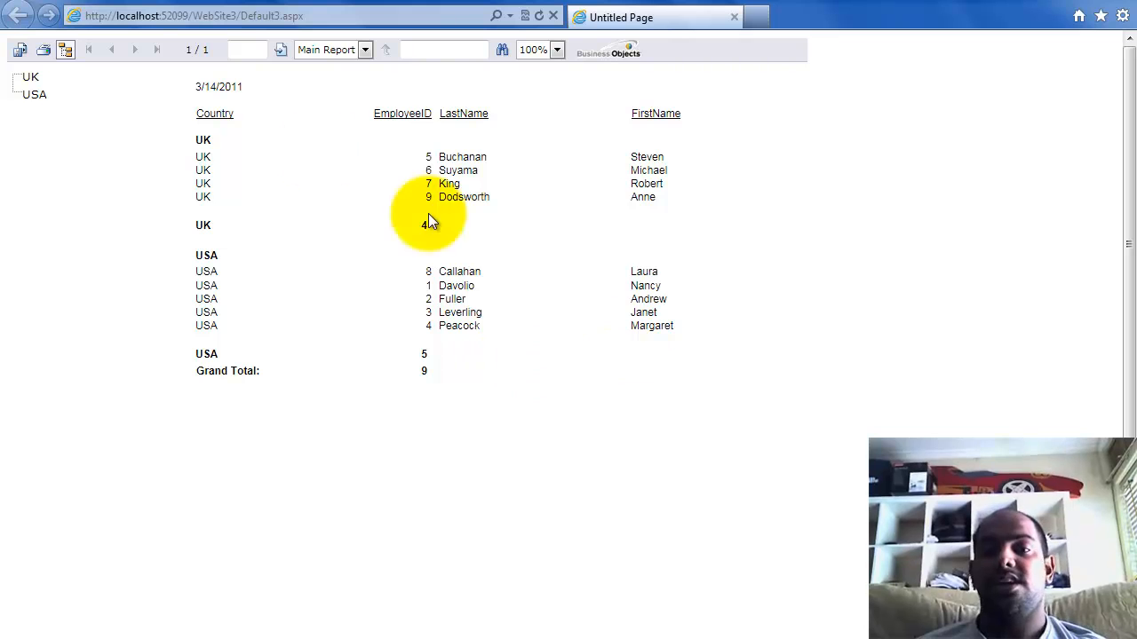
left_click(1127, 1)
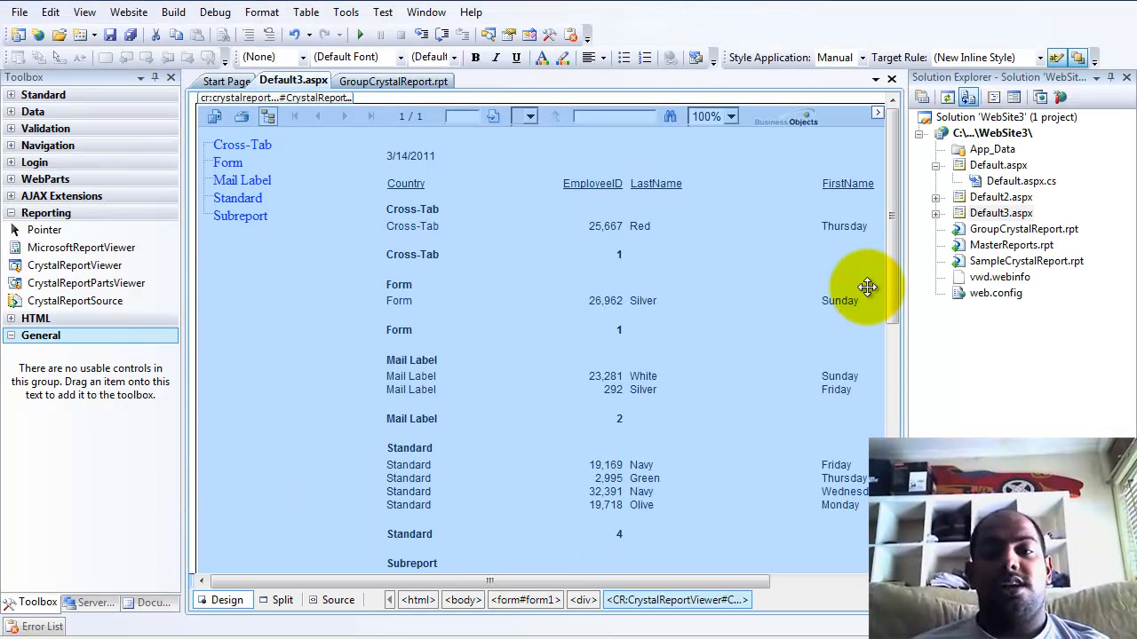
left_click_drag(894, 278, 887, 239)
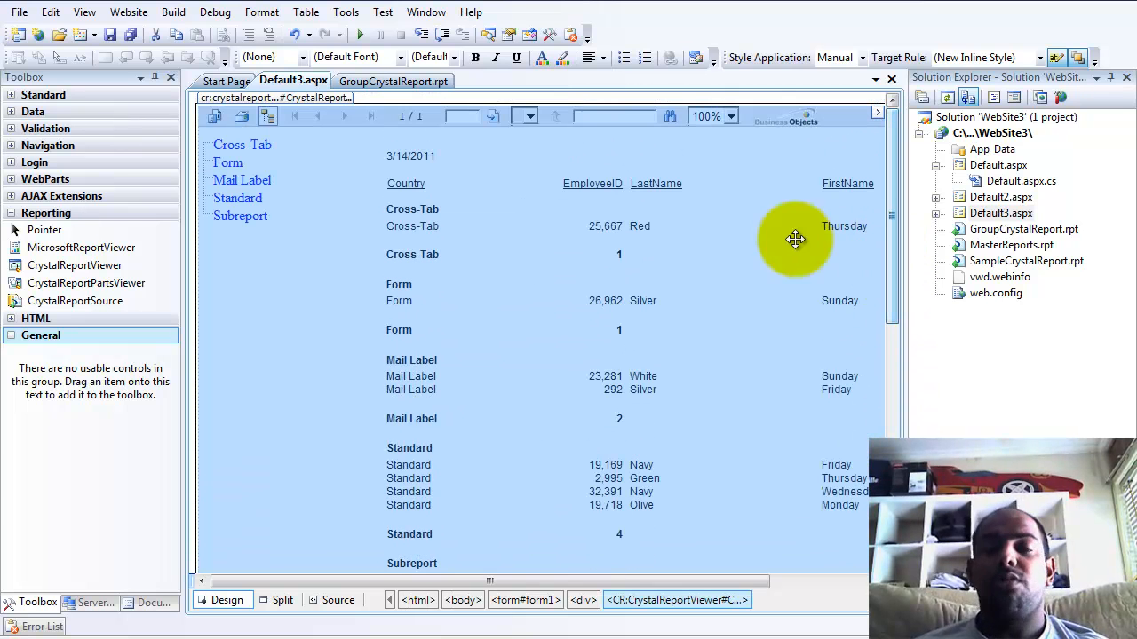